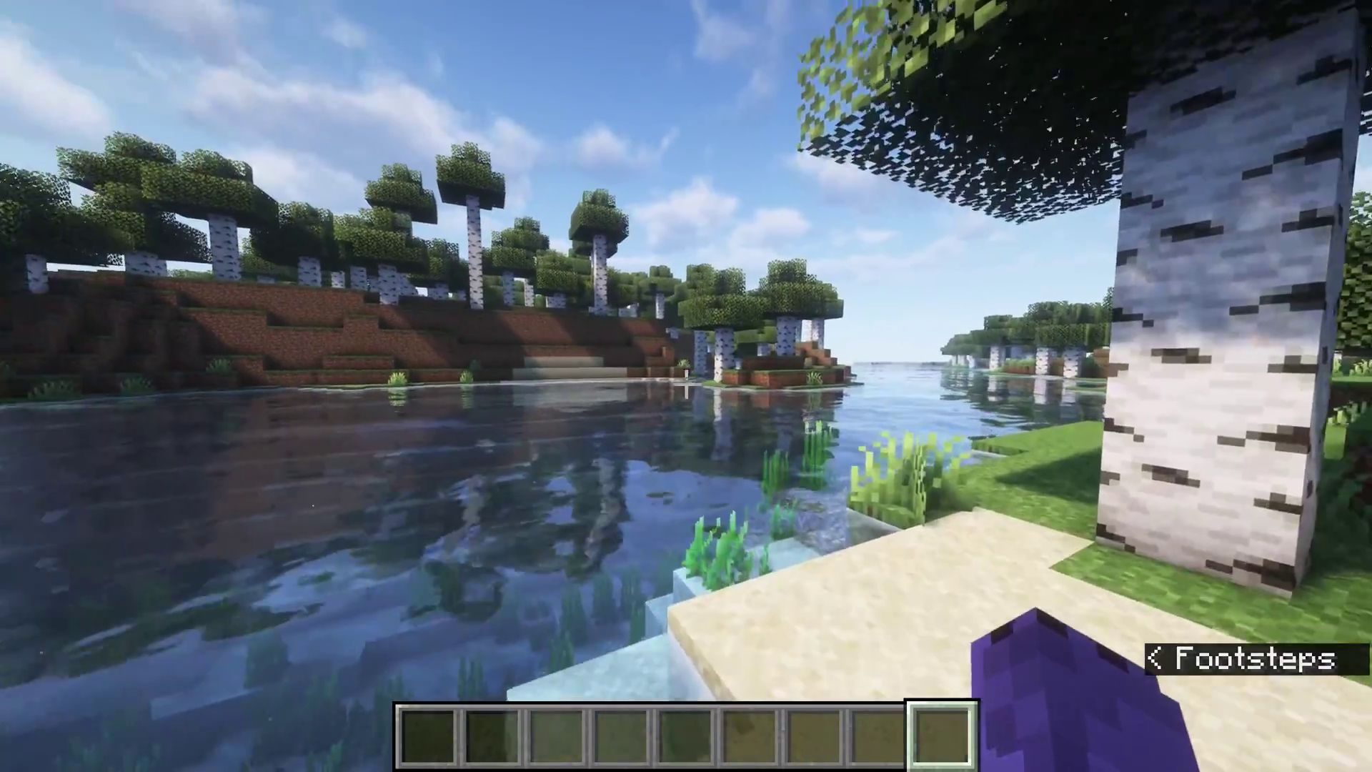
Walk along the river shore, turning the shaders off and back on to compare how the water and trees look.
key(w)
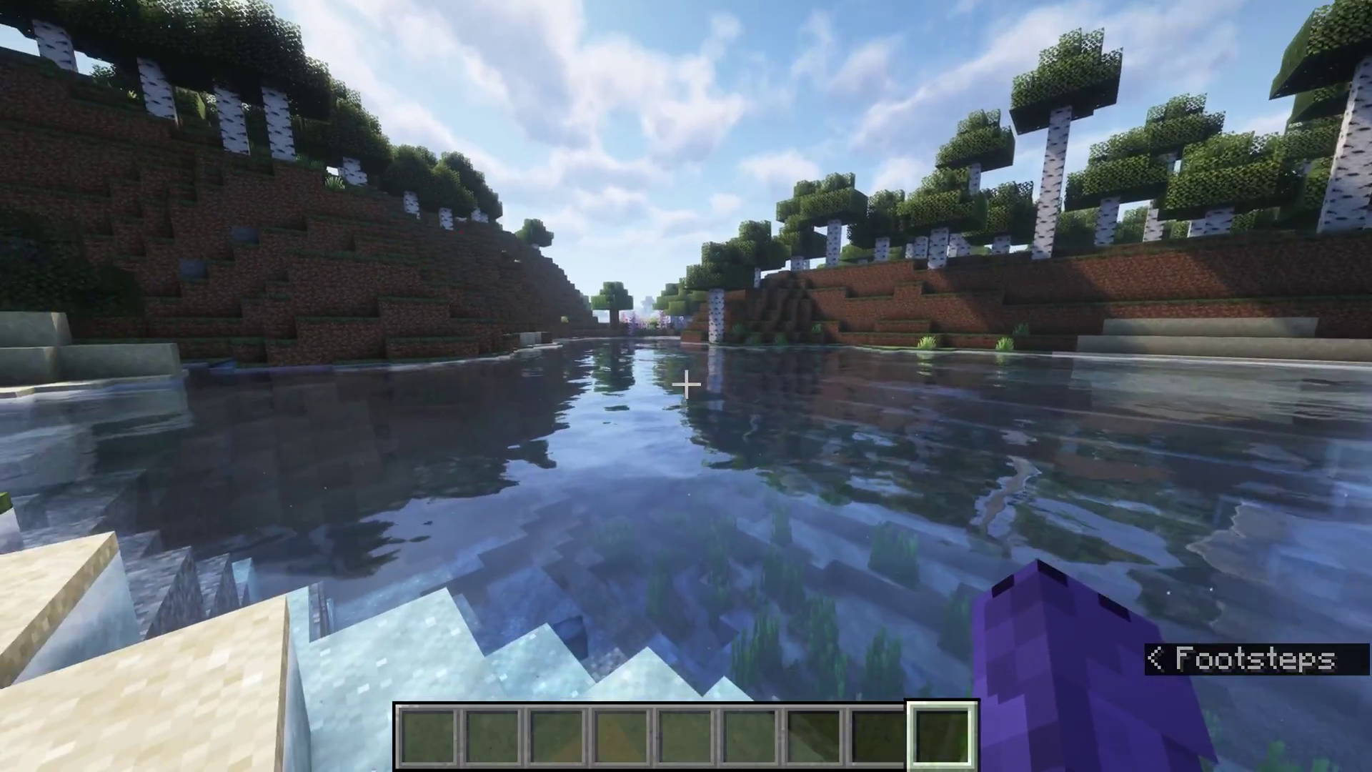
key(w)
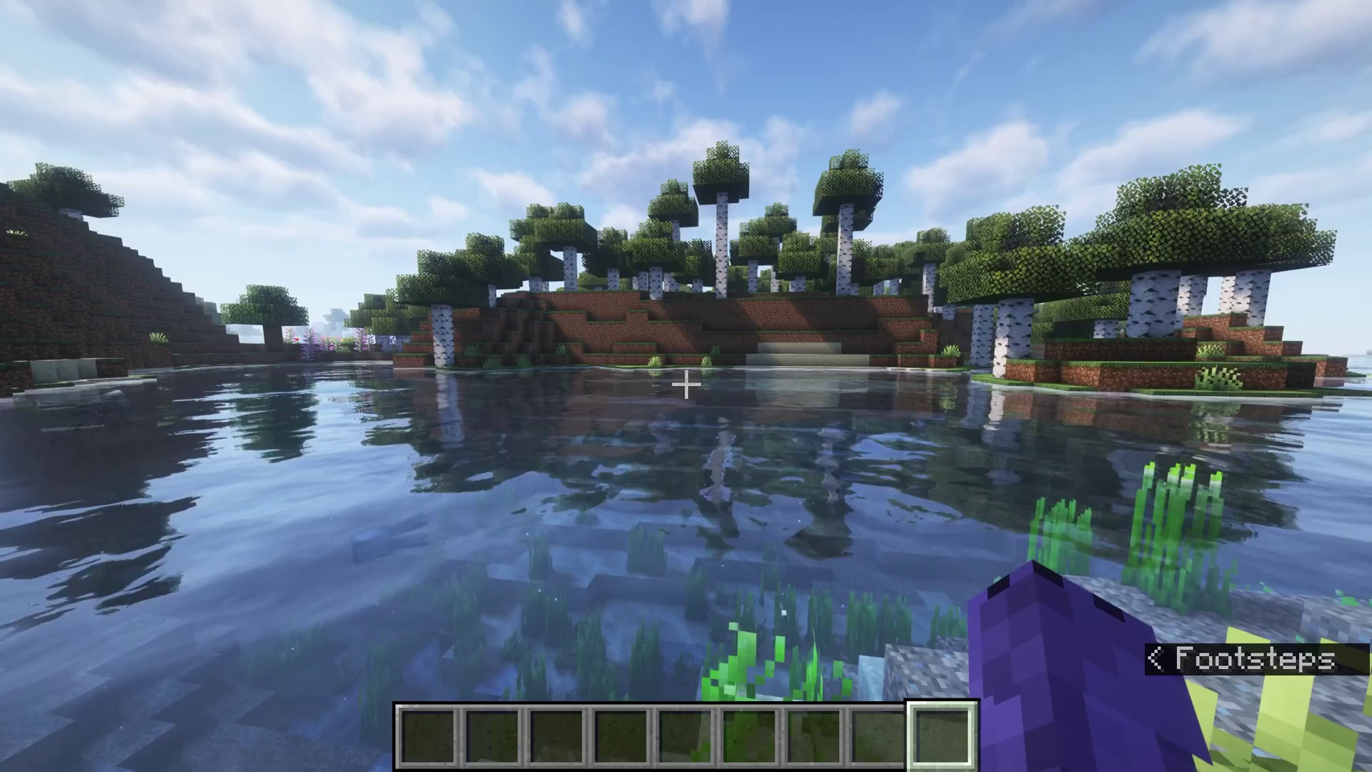
key(k)
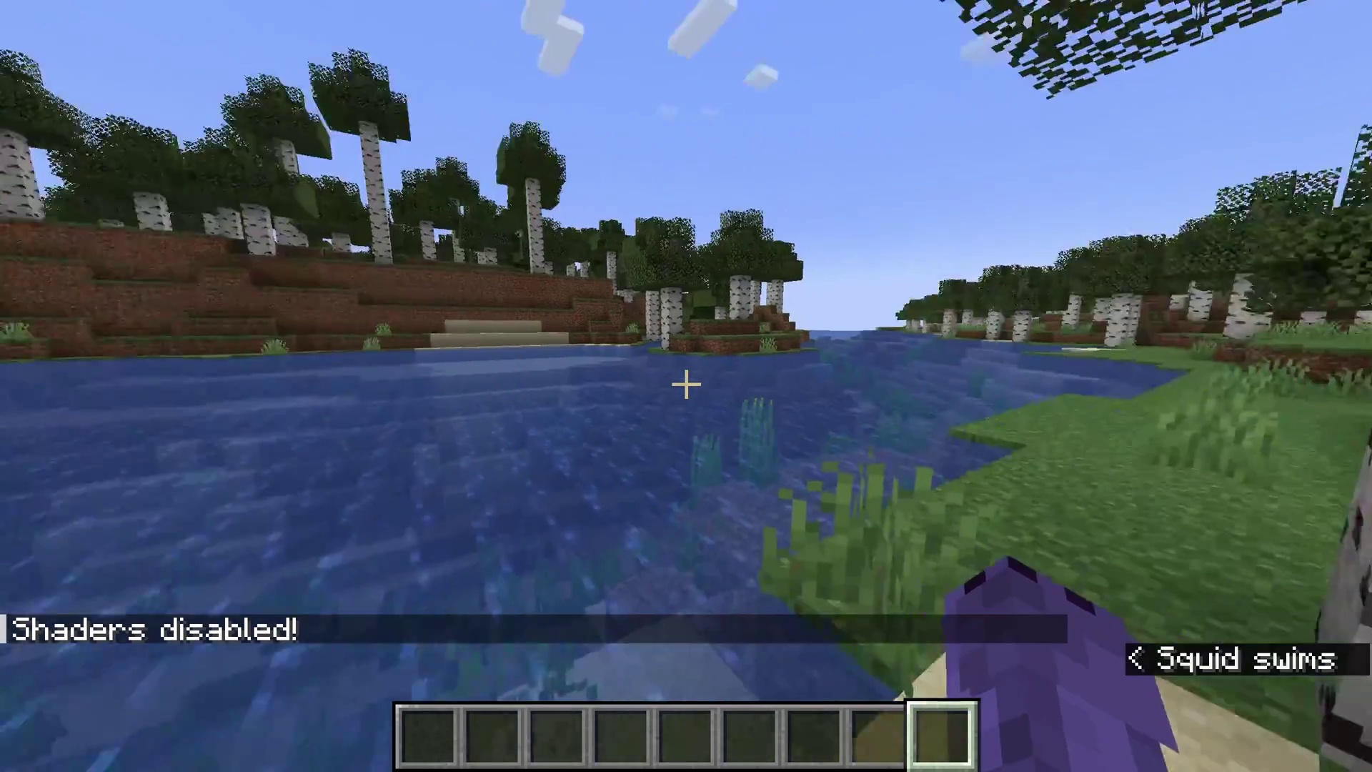
key(w)
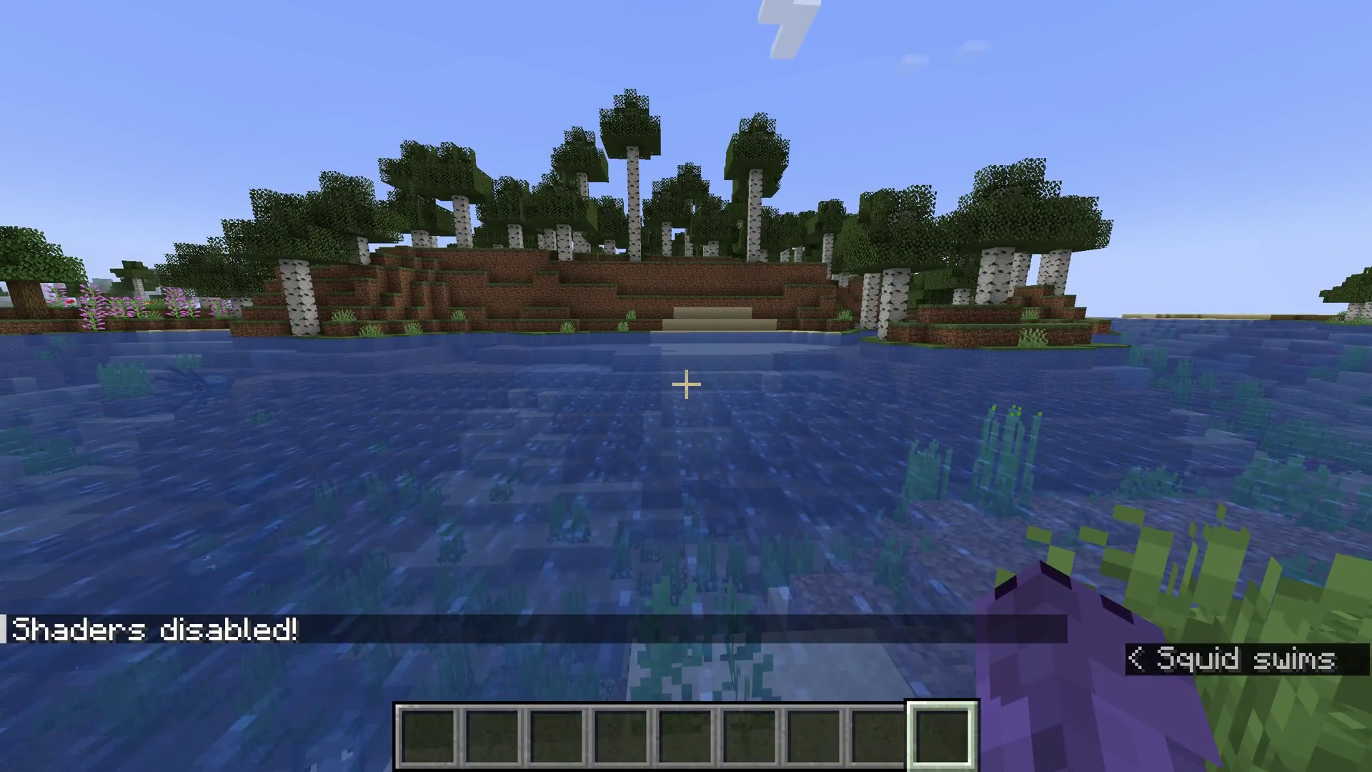
key(k)
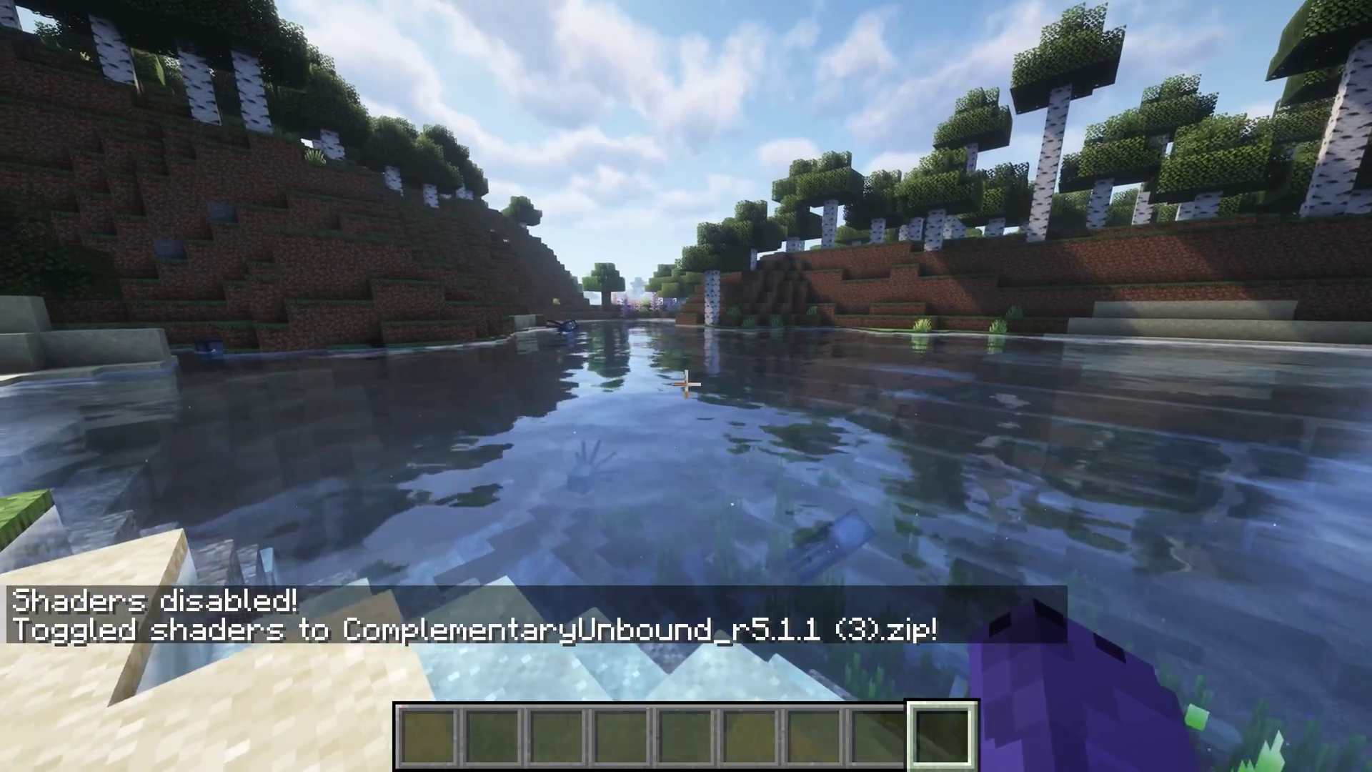
key(w)
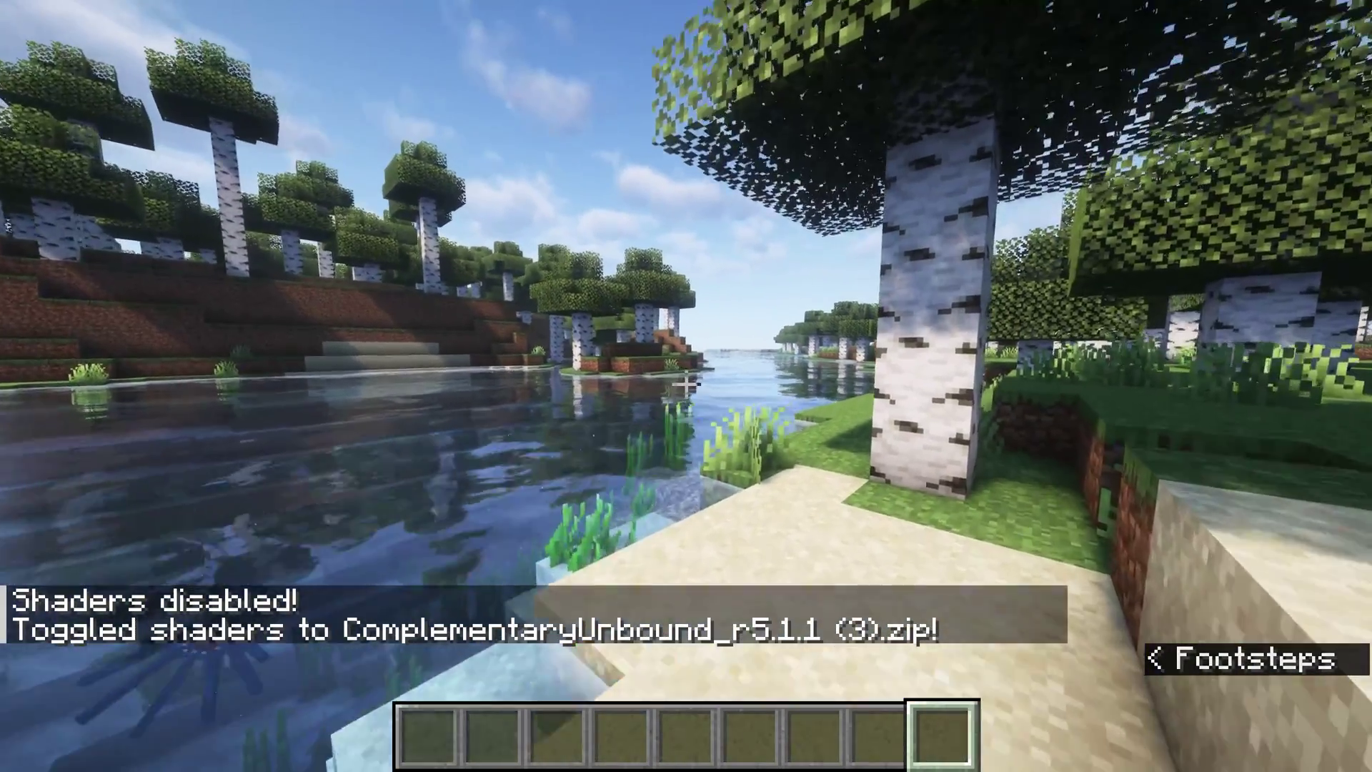
key(w)
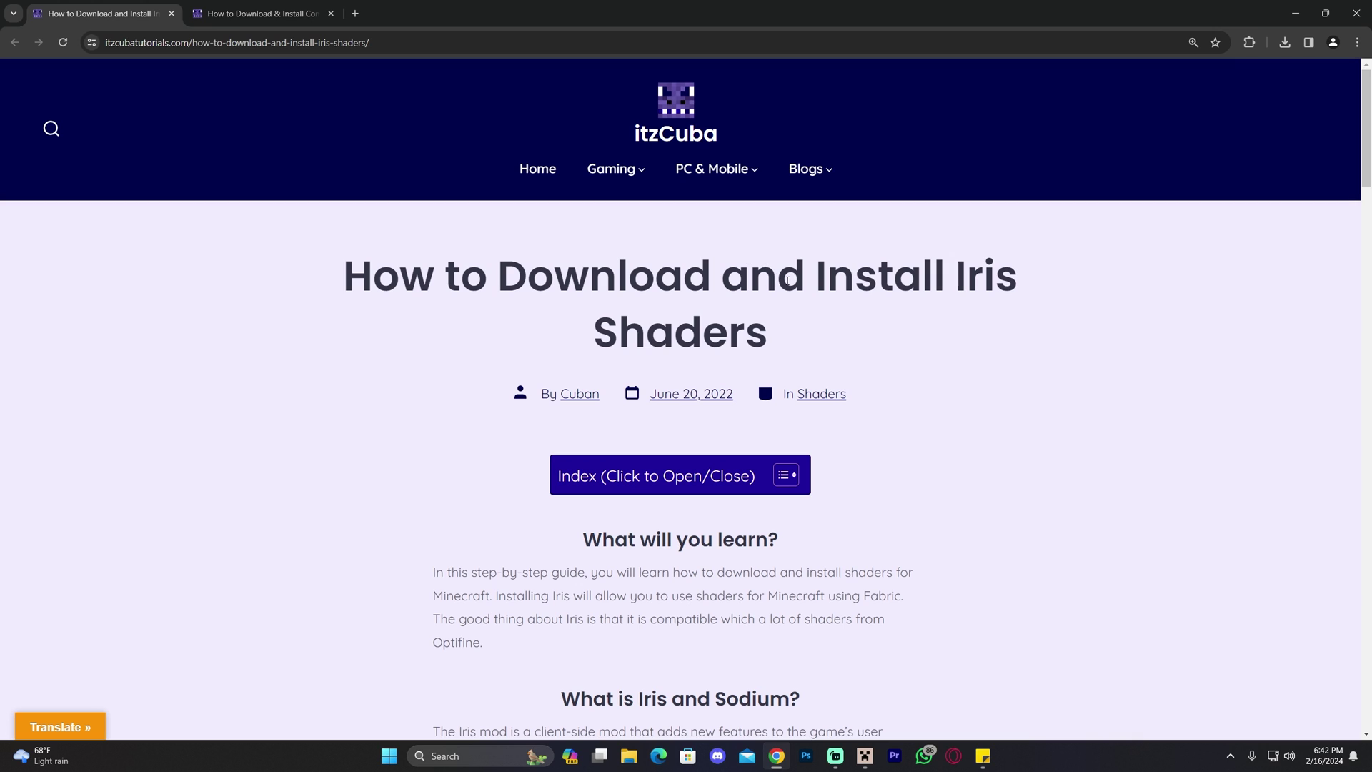
Open the Iris Shaders website from the installation guide and download the universal JAR installer.
scroll(1020, 314, down, 20)
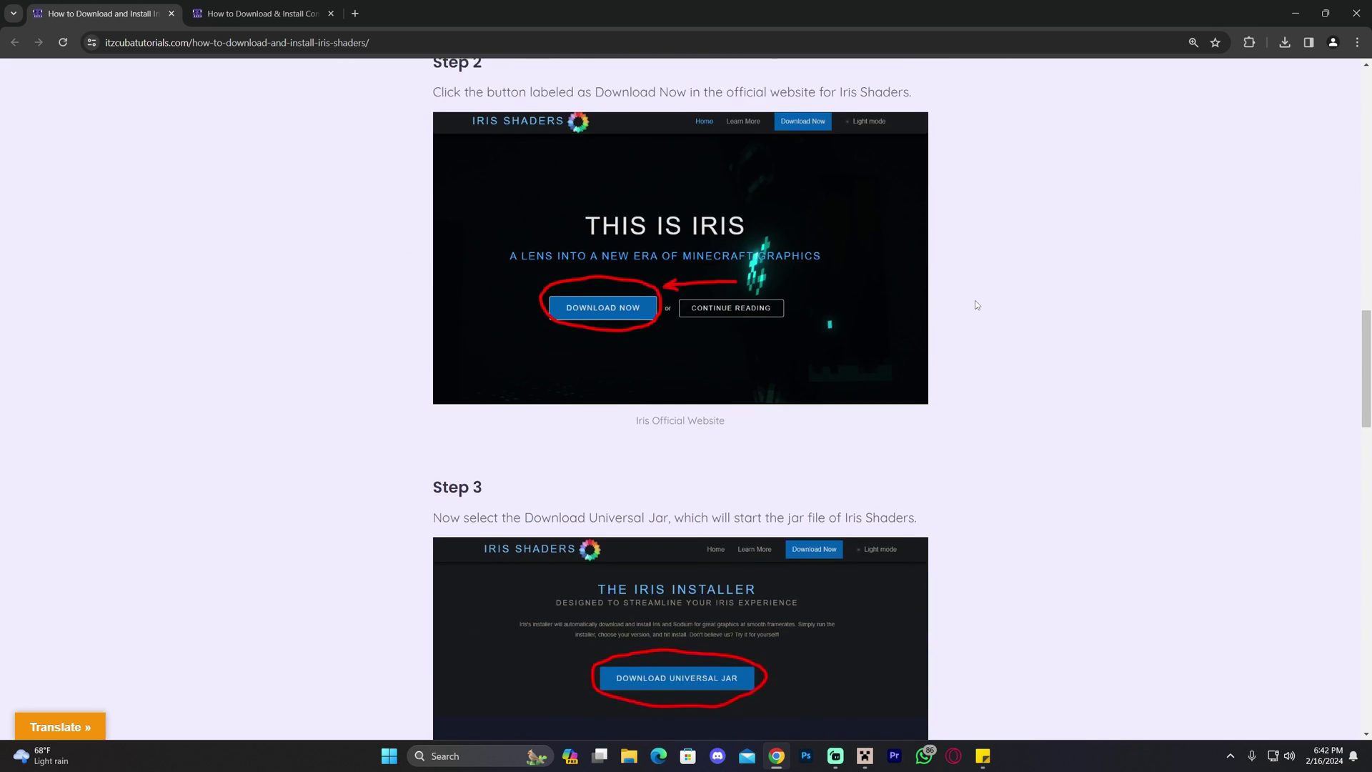
scroll(984, 317, up, 7)
scroll(984, 318, up, 20)
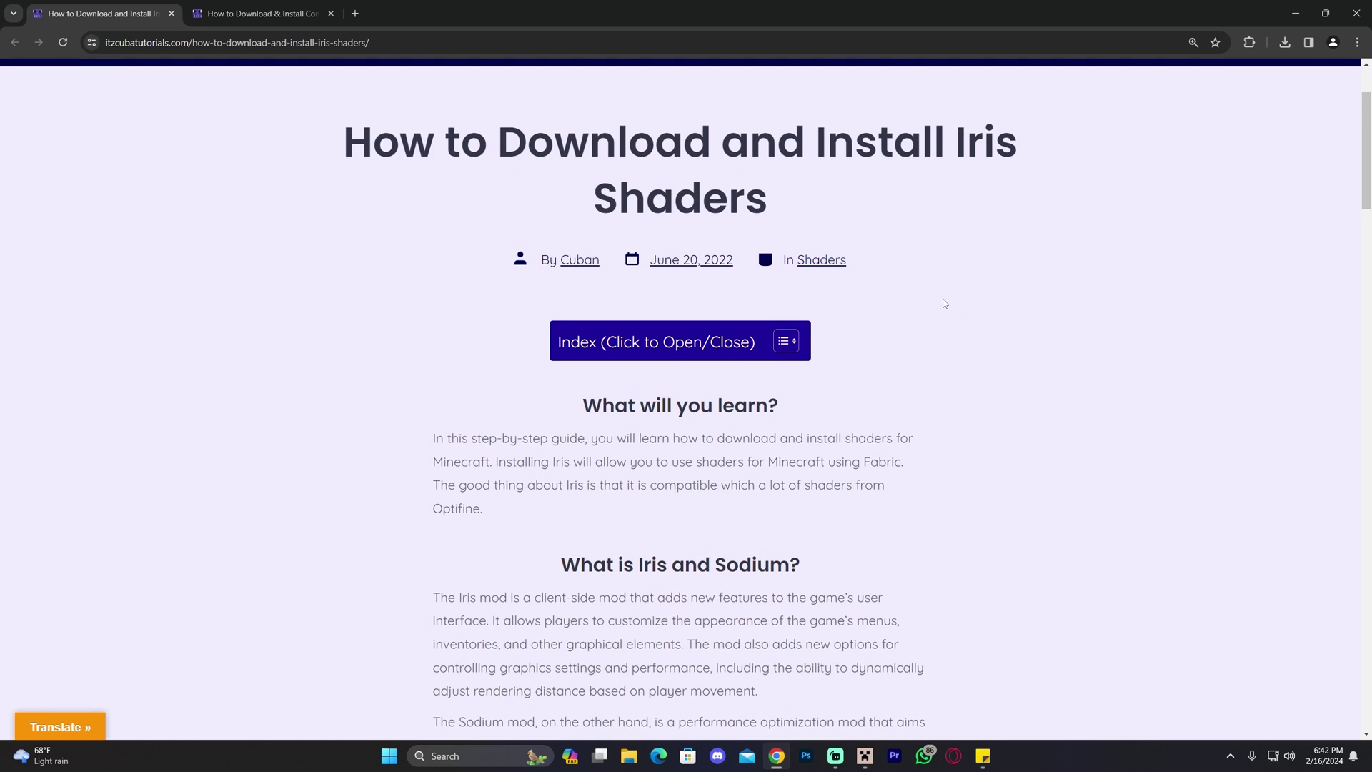
scroll(821, 276, up, 2)
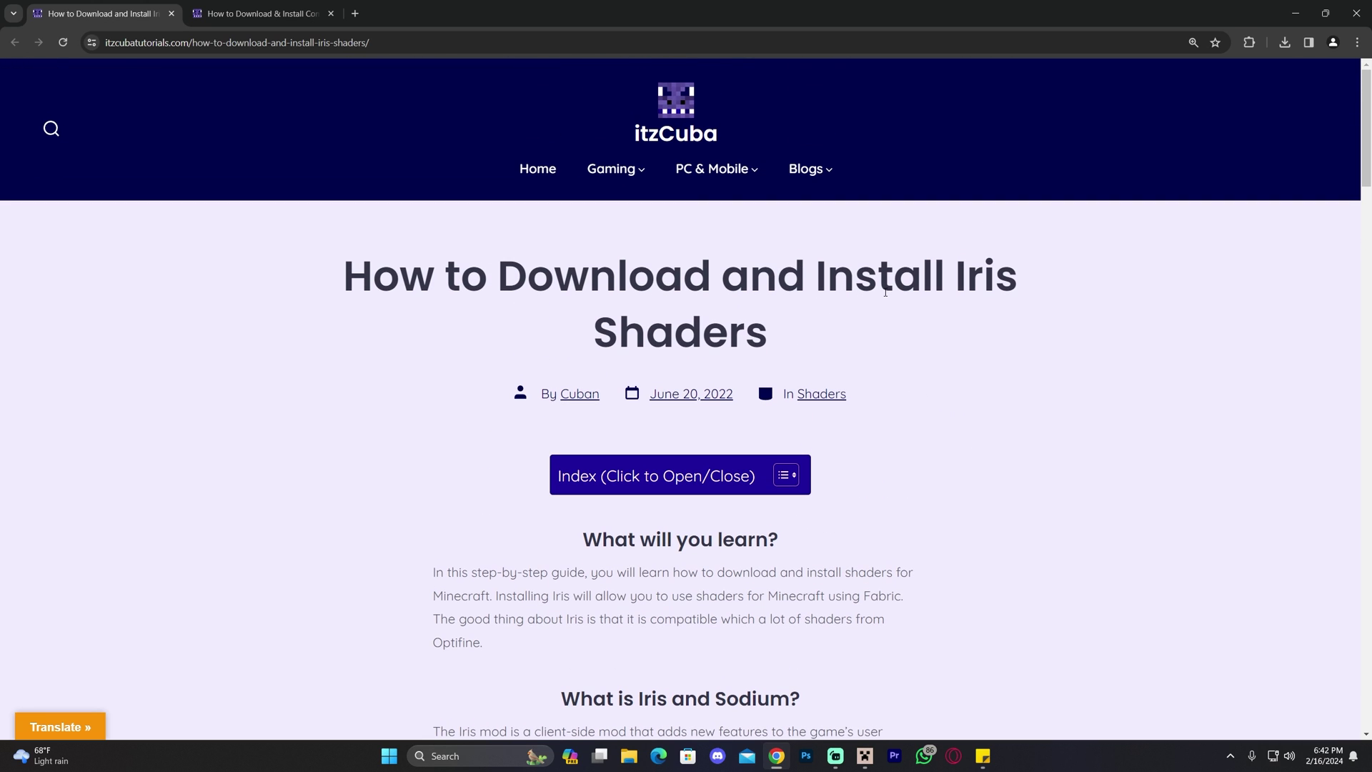
scroll(886, 292, down, 12)
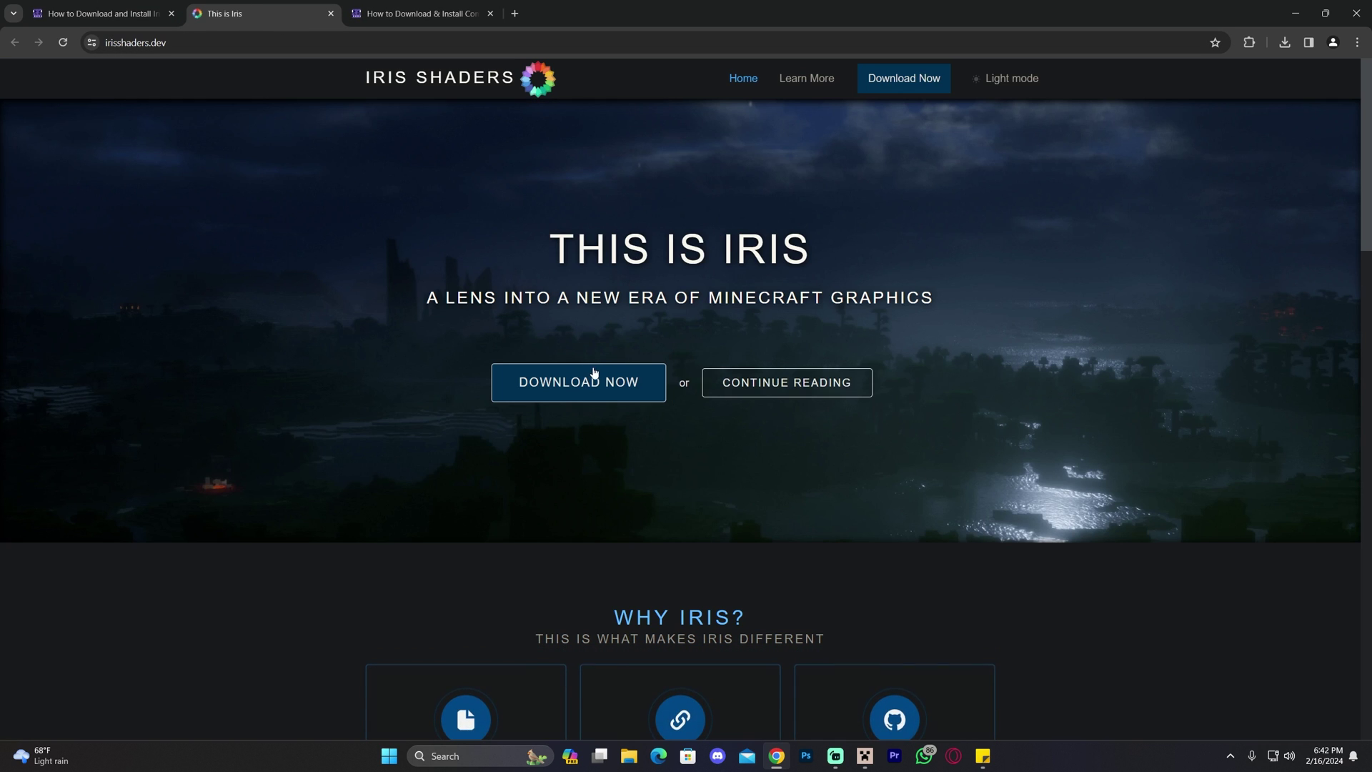
click(592, 379)
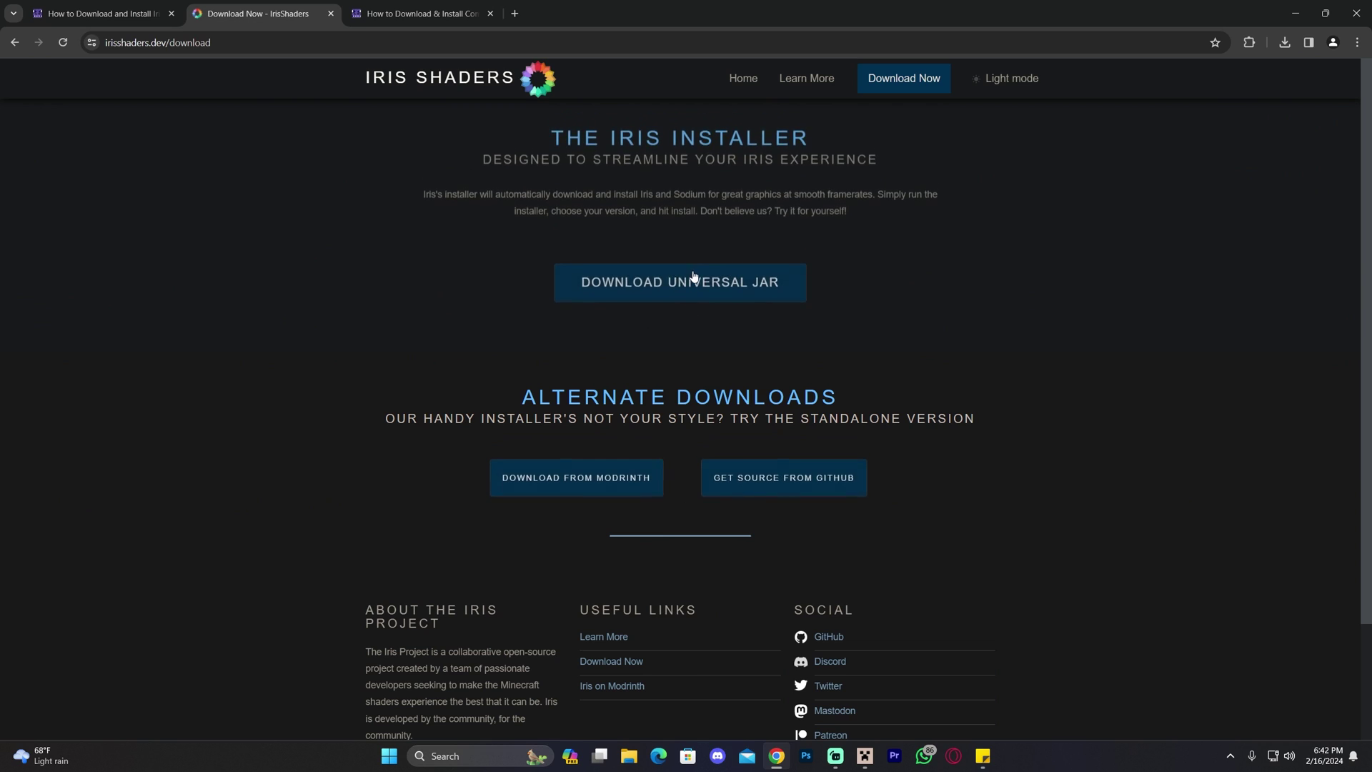
click(703, 289)
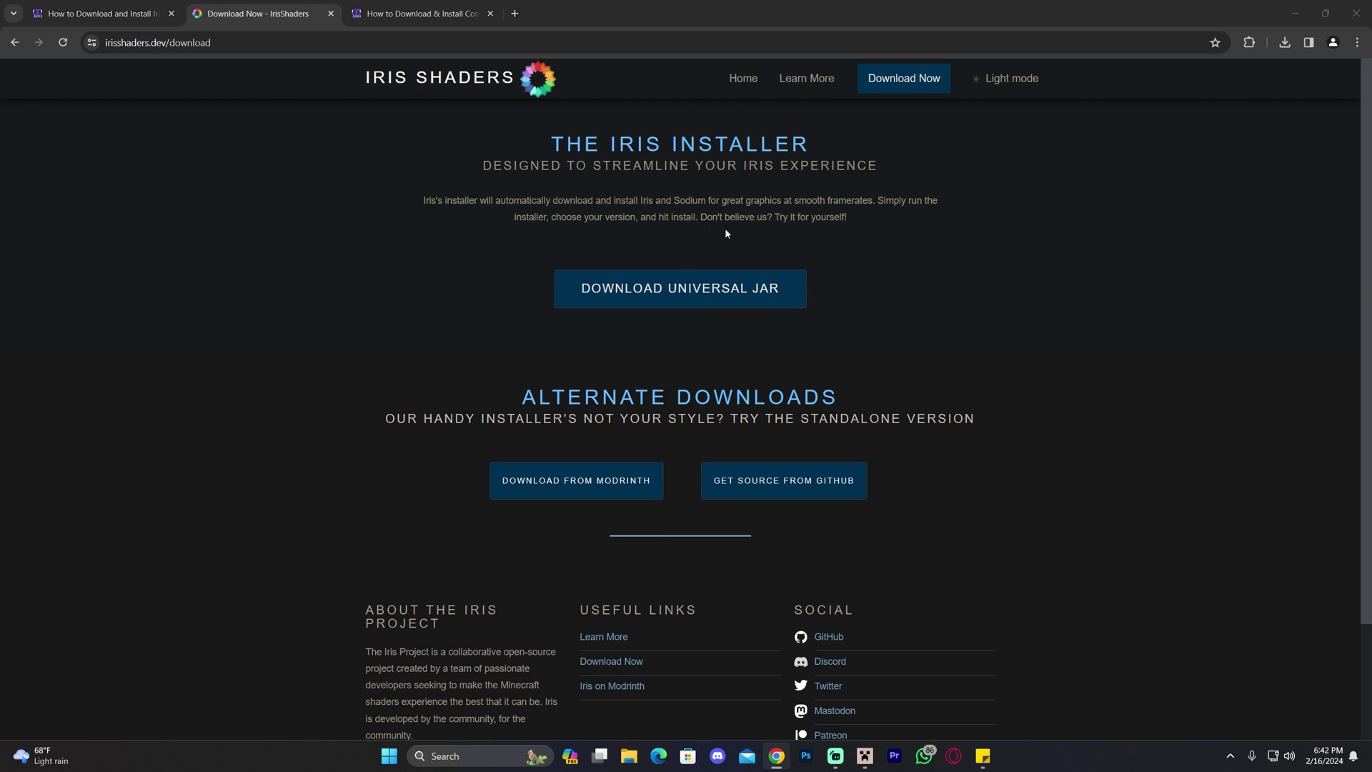
click(760, 470)
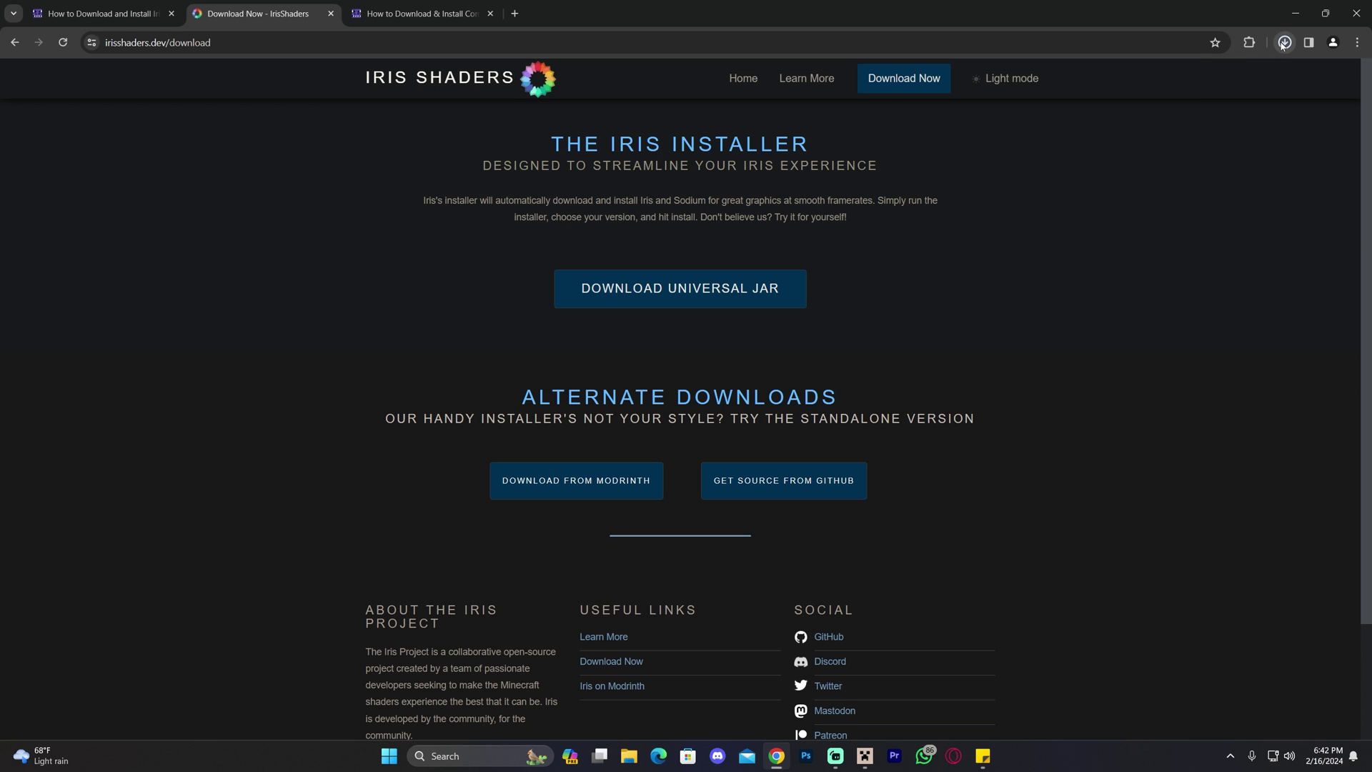
Shrink the browser window and place the downloaded Iris-Installer-3.1.0.jar on the empty desktop area beside it.
click(1283, 44)
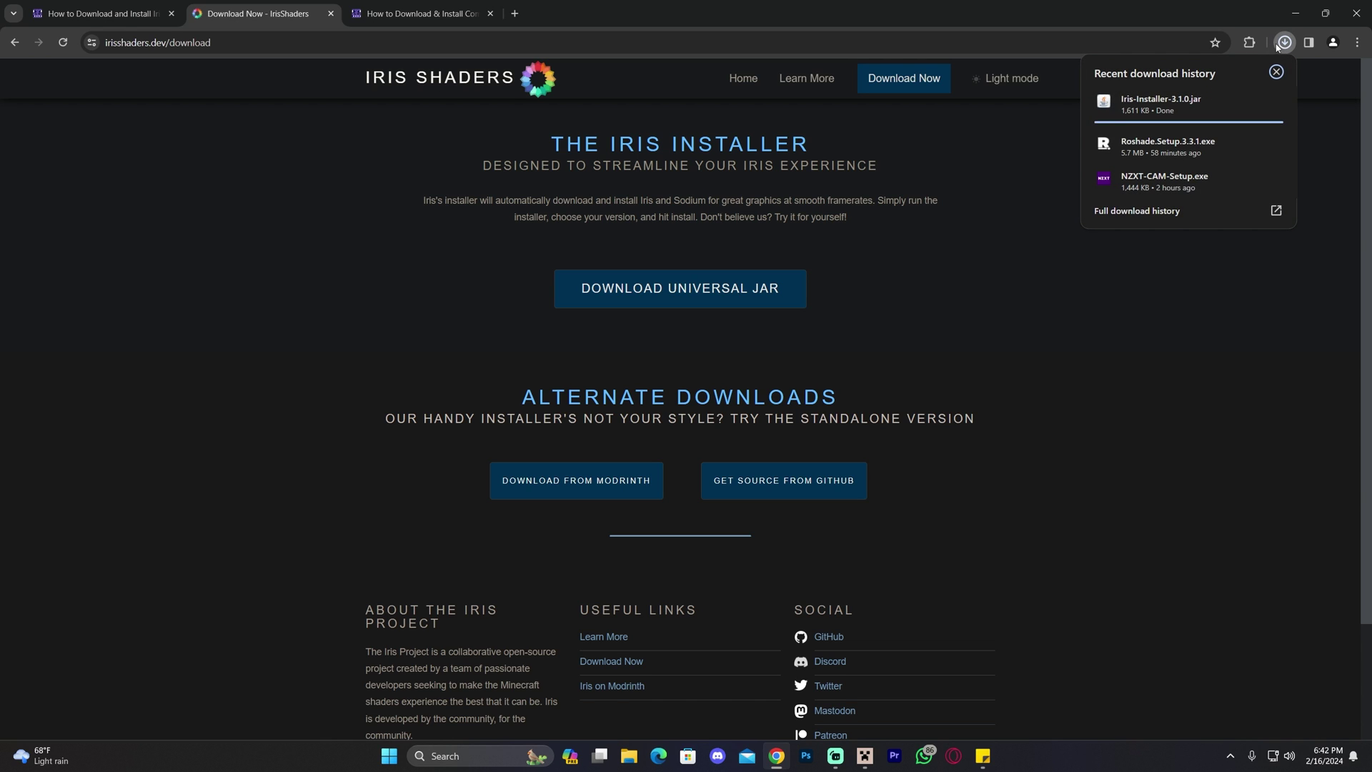
drag(1208, 13, 776, 66)
click(832, 91)
drag(710, 152, 1103, 246)
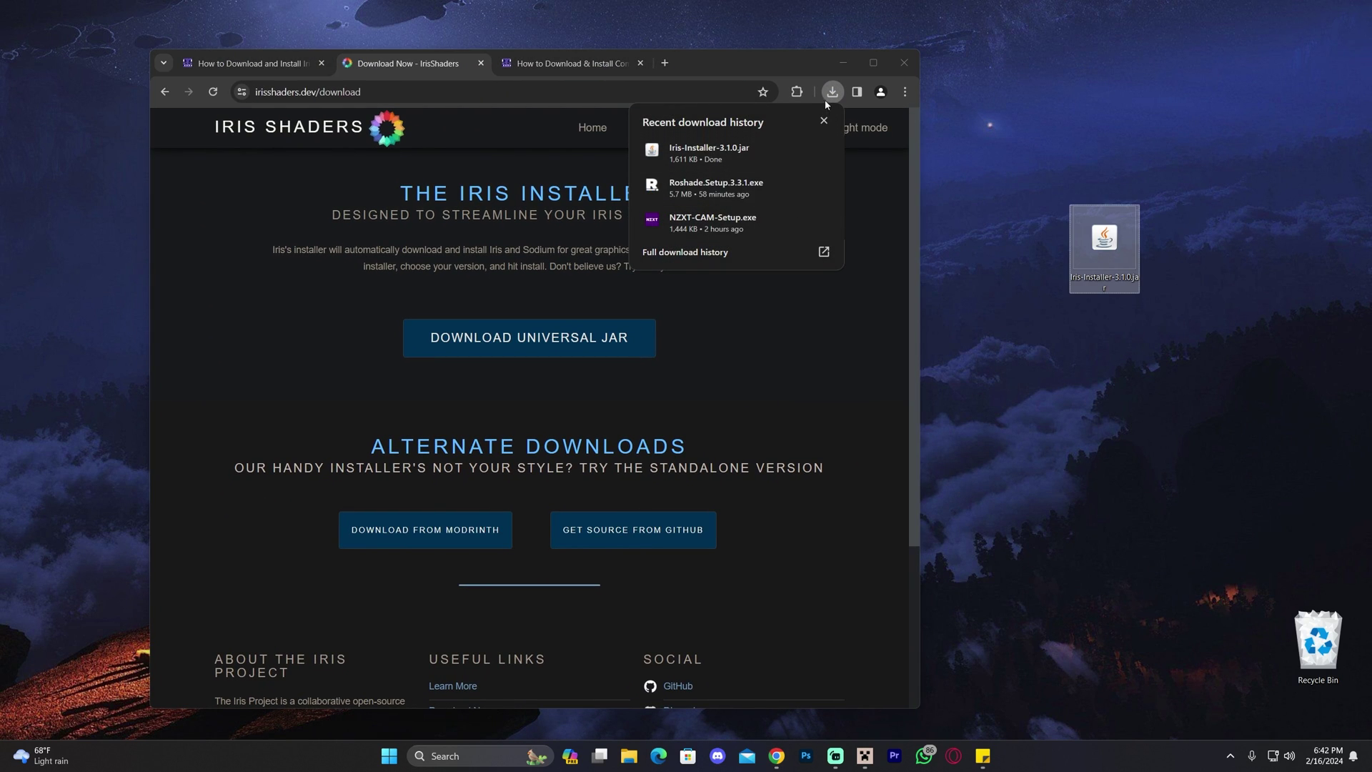
click(825, 100)
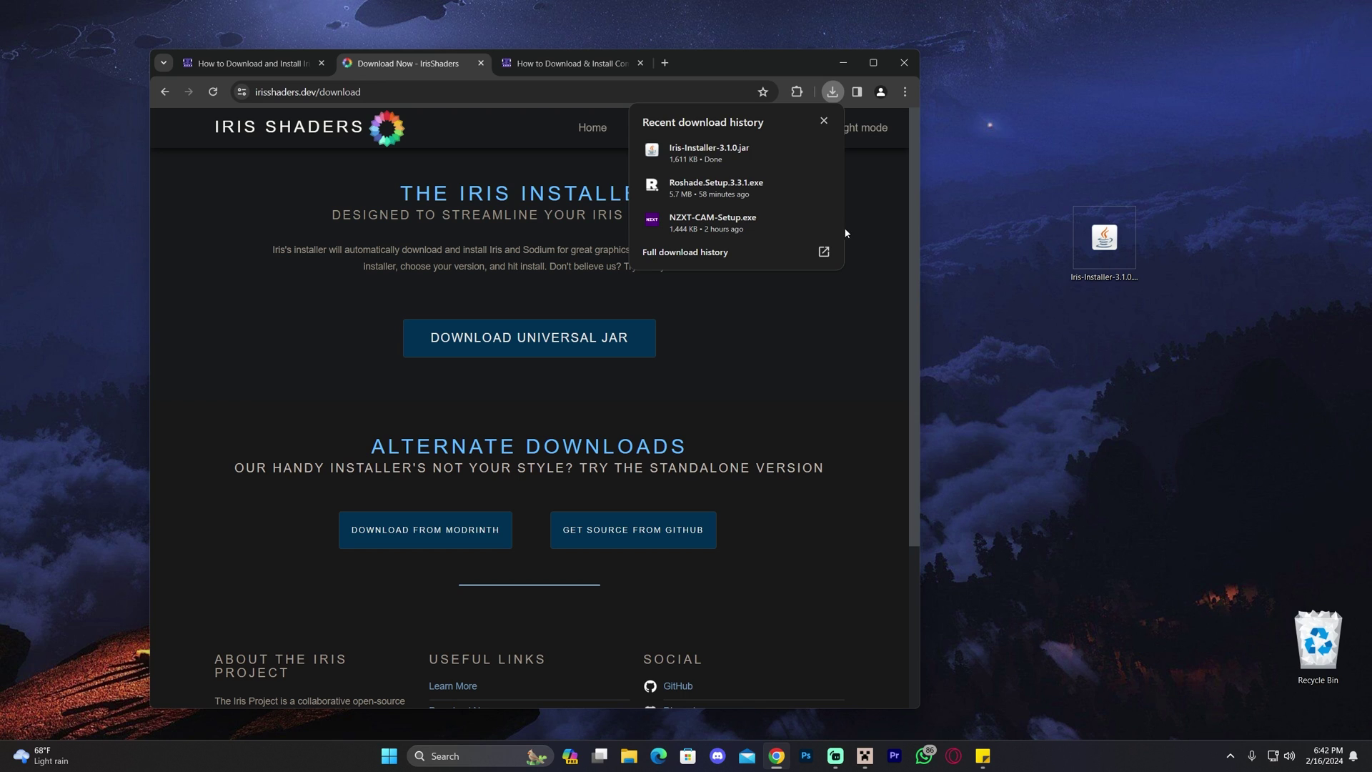
click(824, 120)
drag(1104, 239, 1035, 346)
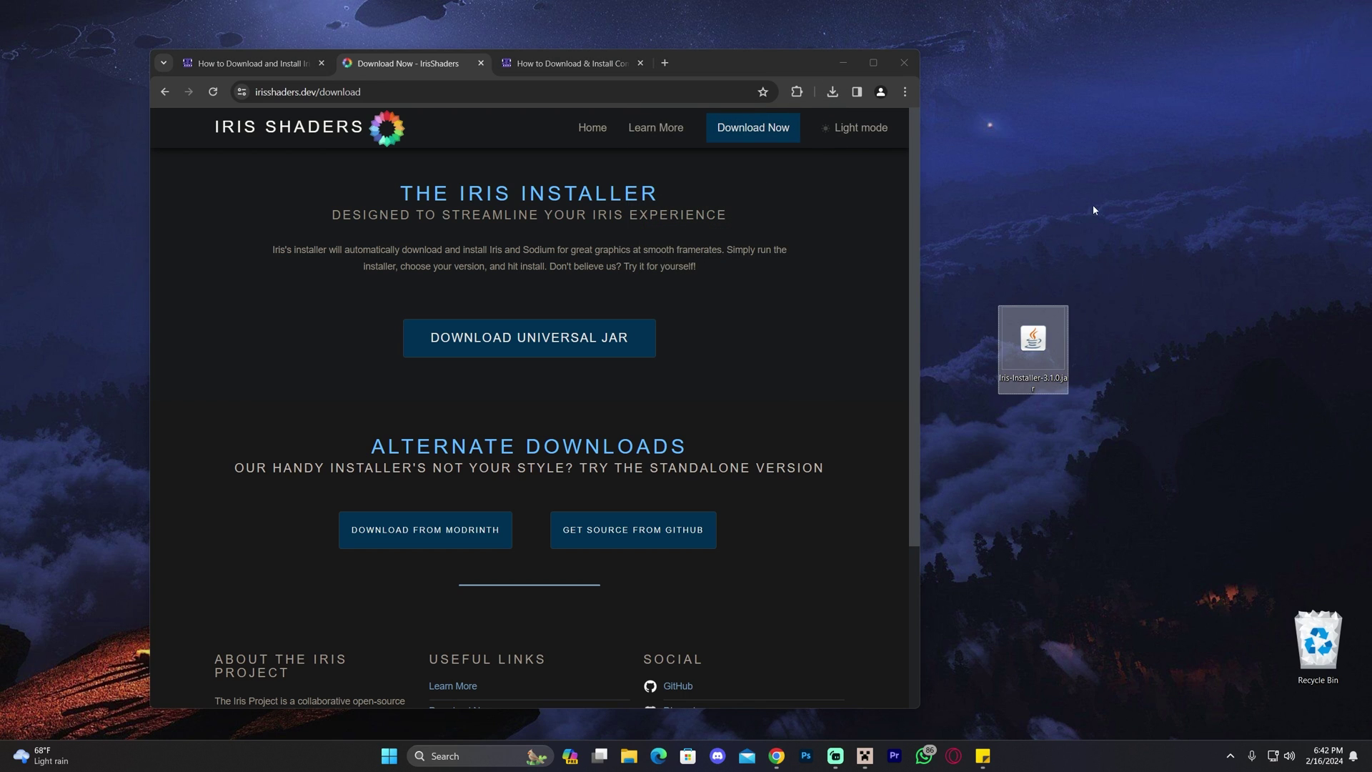
click(1129, 259)
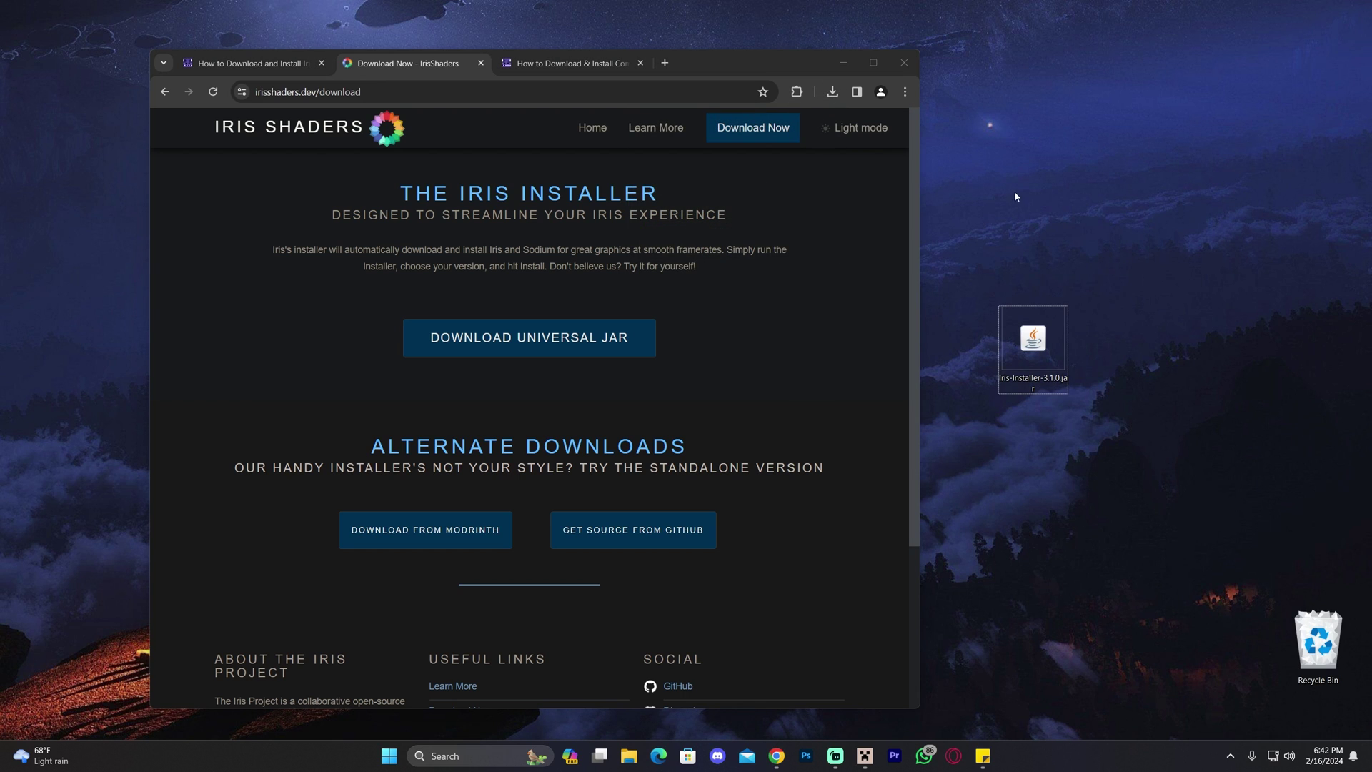
Maximize the browser and examine the Complementary Shaders – Unbound guide's title and its no-shaders comparison image.
drag(893, 74, 658, 1)
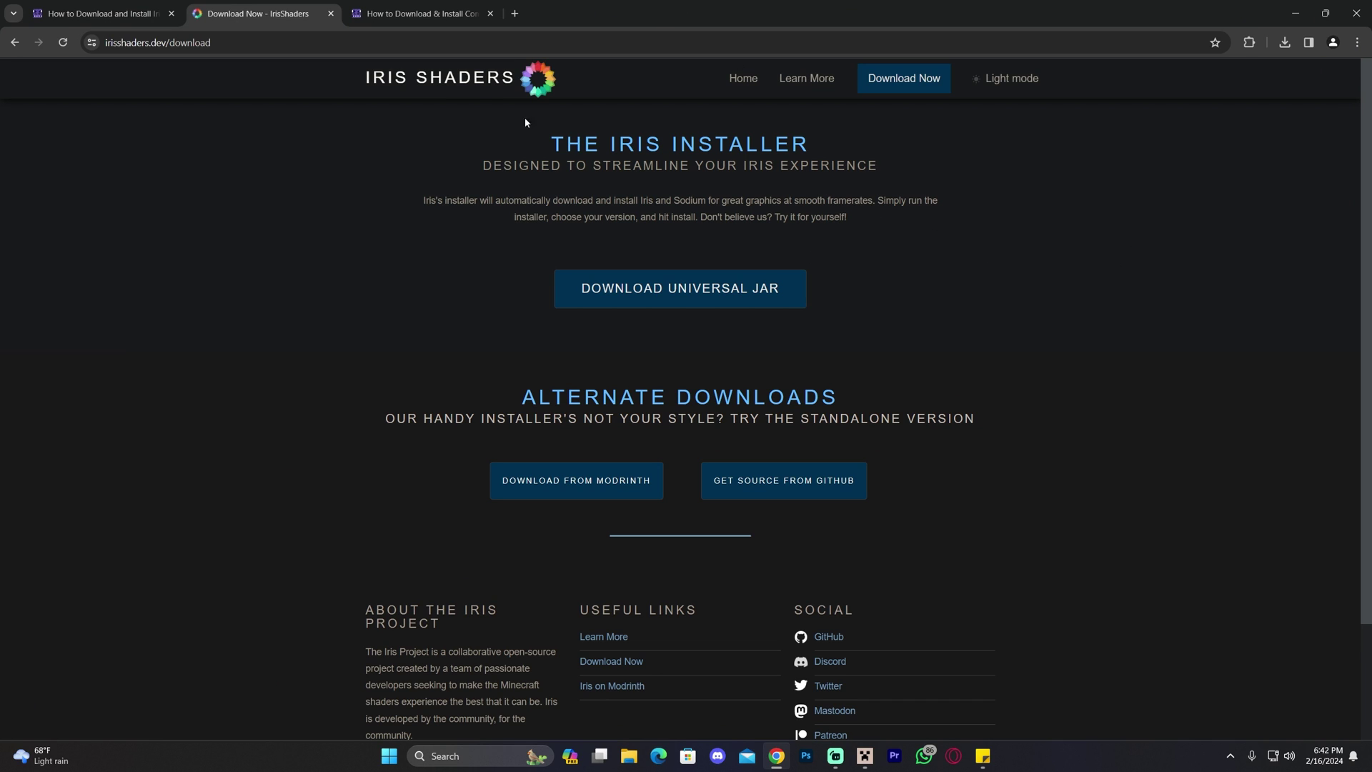
click(428, 14)
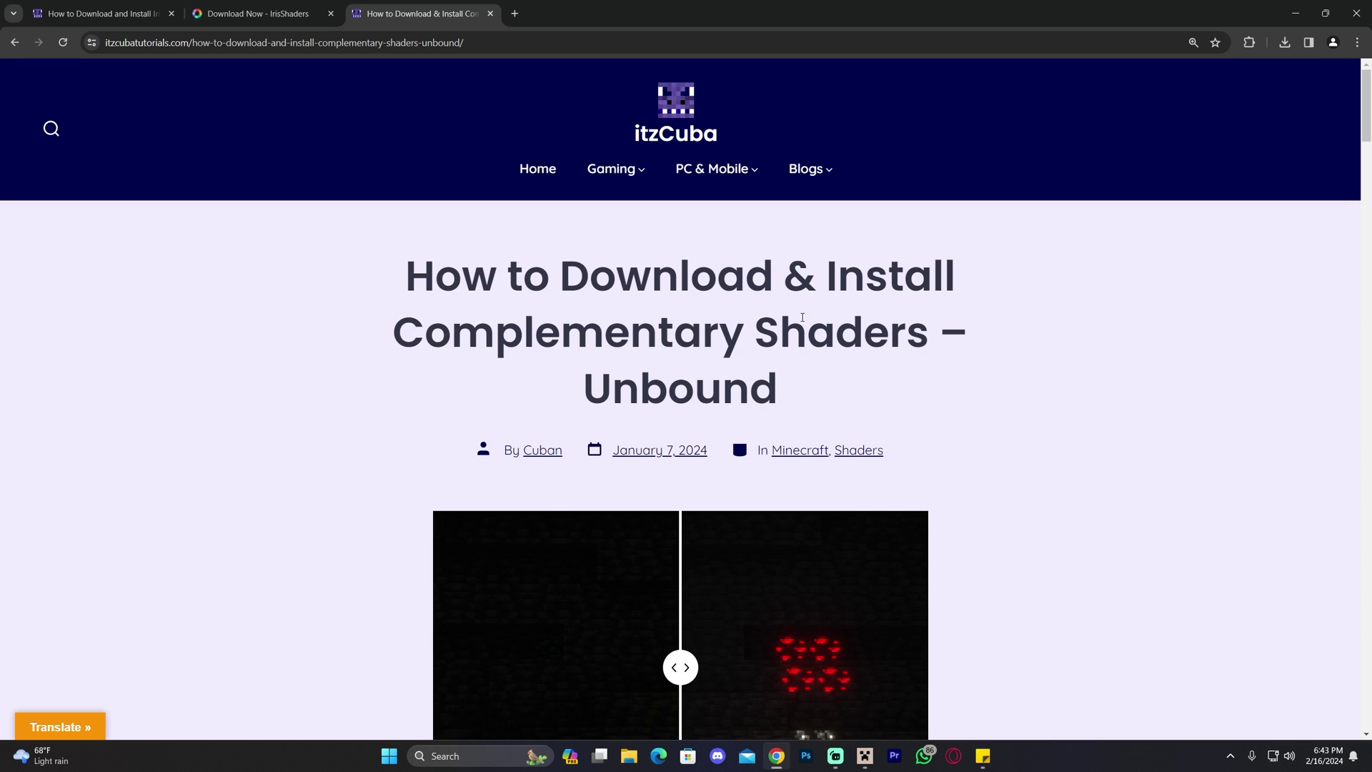
drag(798, 371, 427, 275)
click(427, 275)
scroll(734, 336, down, 5)
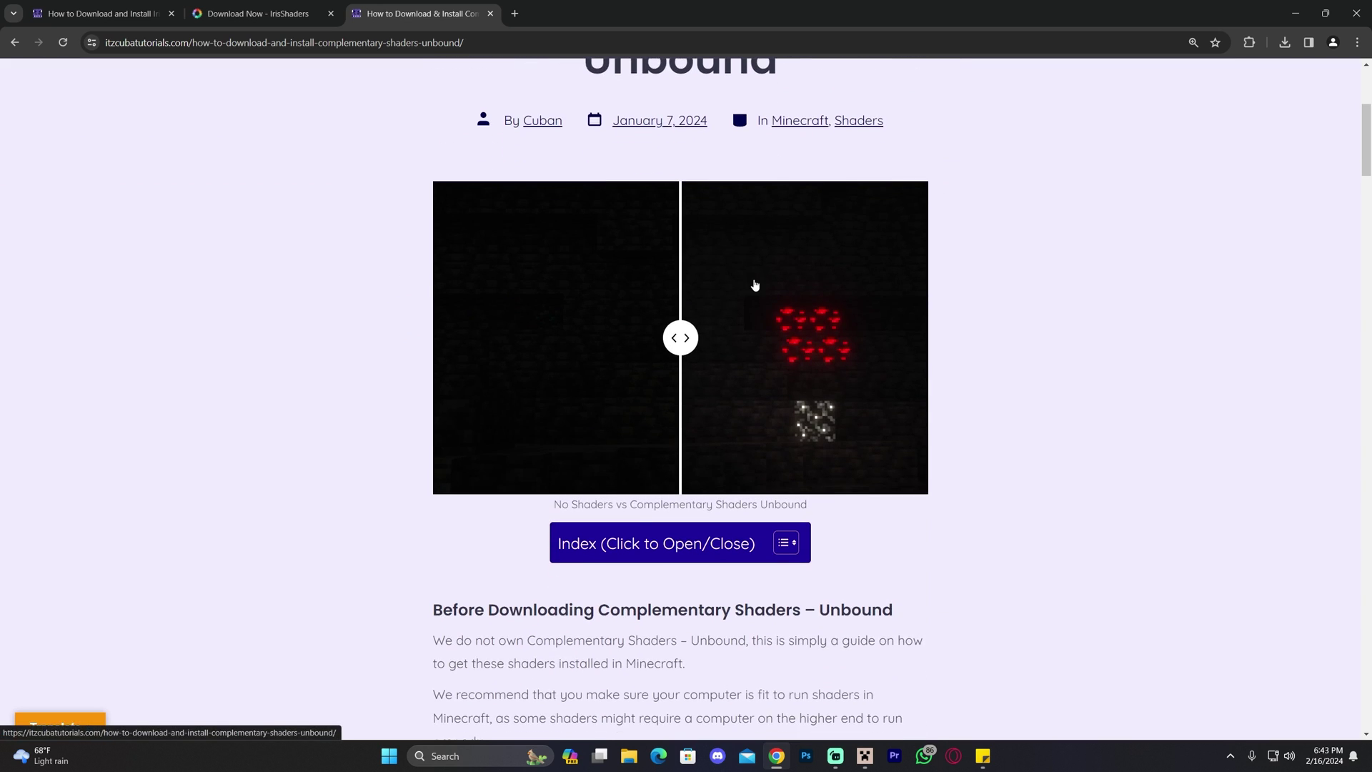
drag(671, 328, 462, 331)
scroll(1003, 349, up, 3)
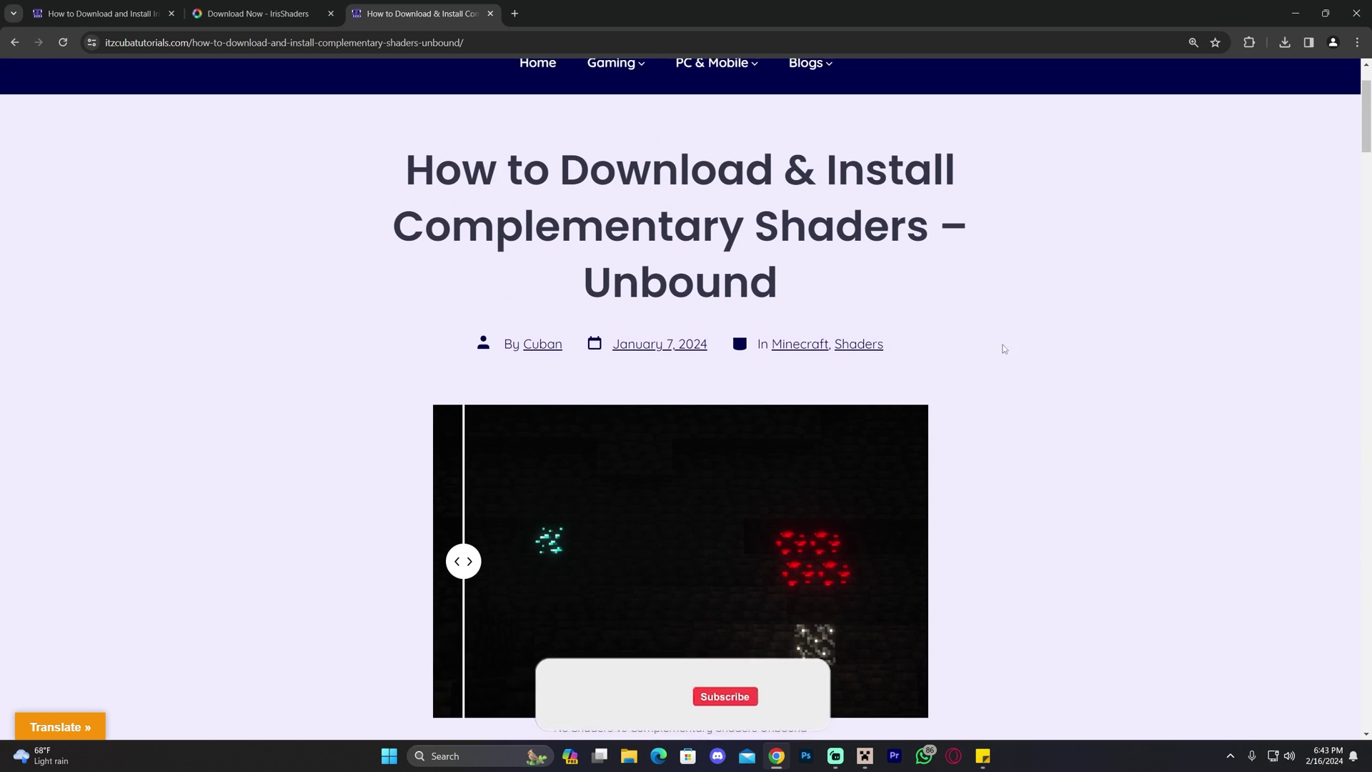
scroll(1003, 349, up, 2)
drag(504, 279, 583, 385)
click(801, 350)
click(582, 386)
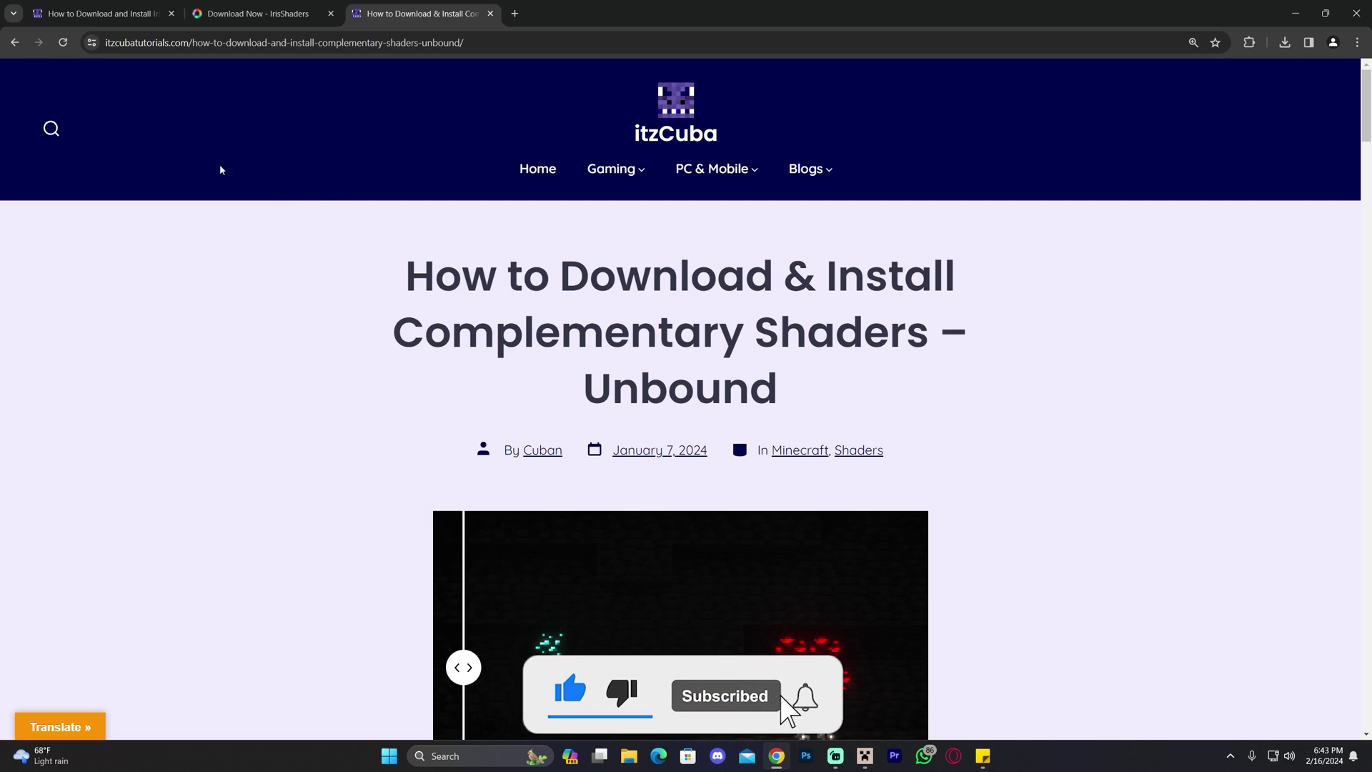
Go from the Iris guide to the itzCuba home page and search the site for "shaders".
click(116, 17)
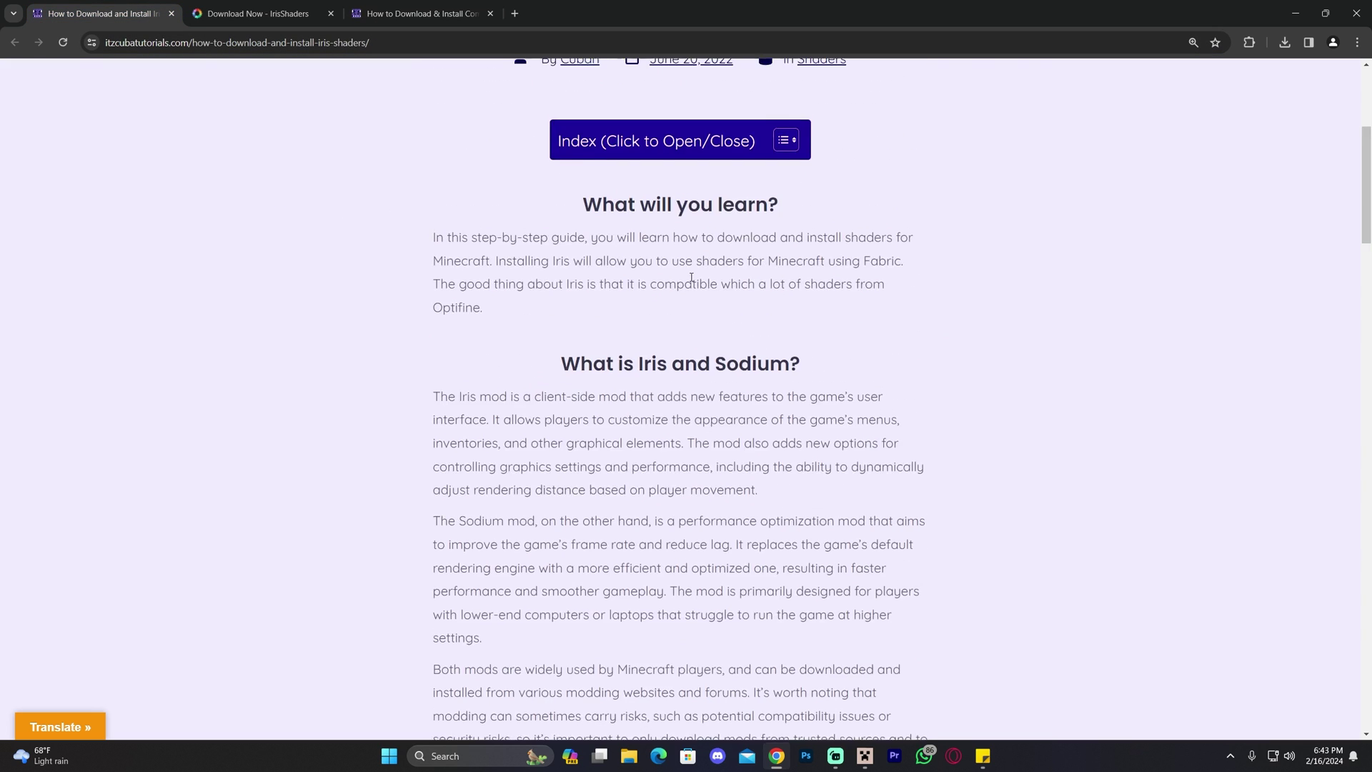
scroll(691, 278, up, 5)
click(537, 166)
click(548, 265)
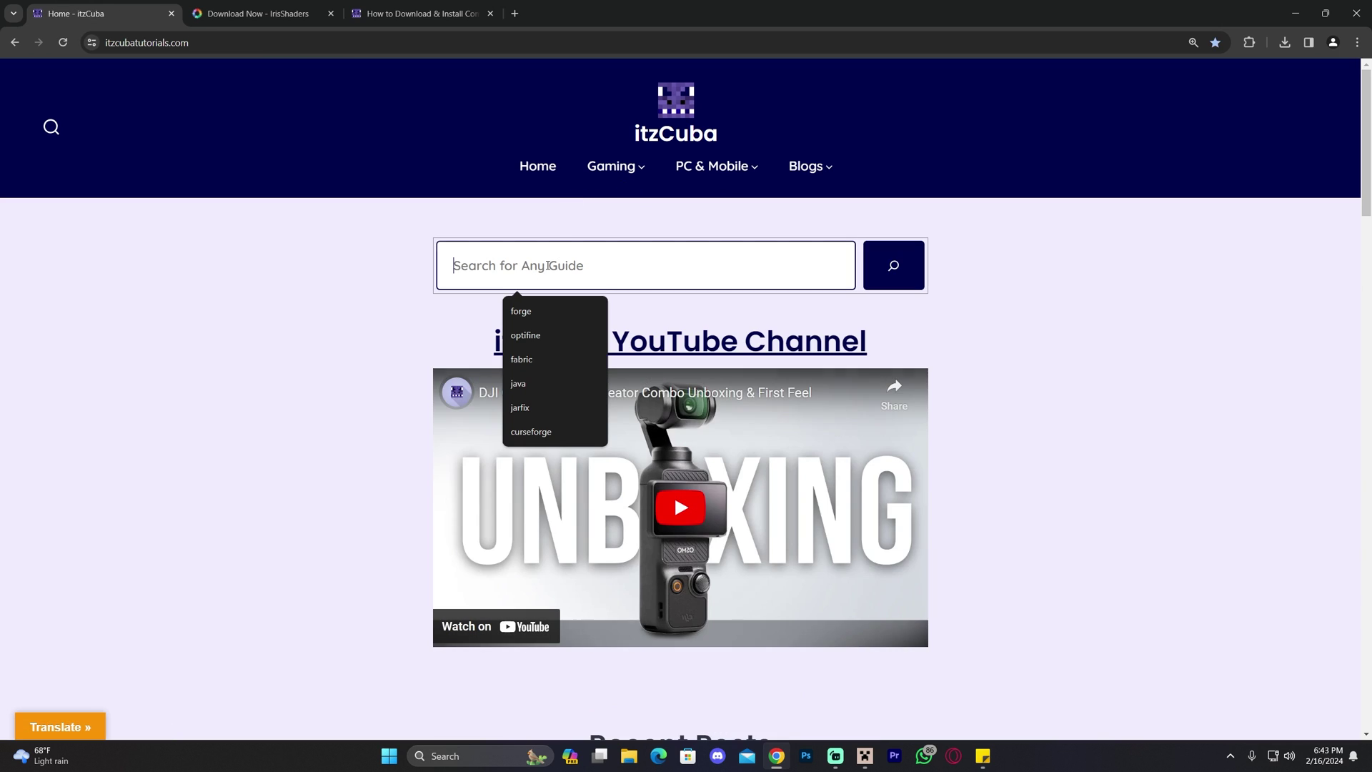
text(s)
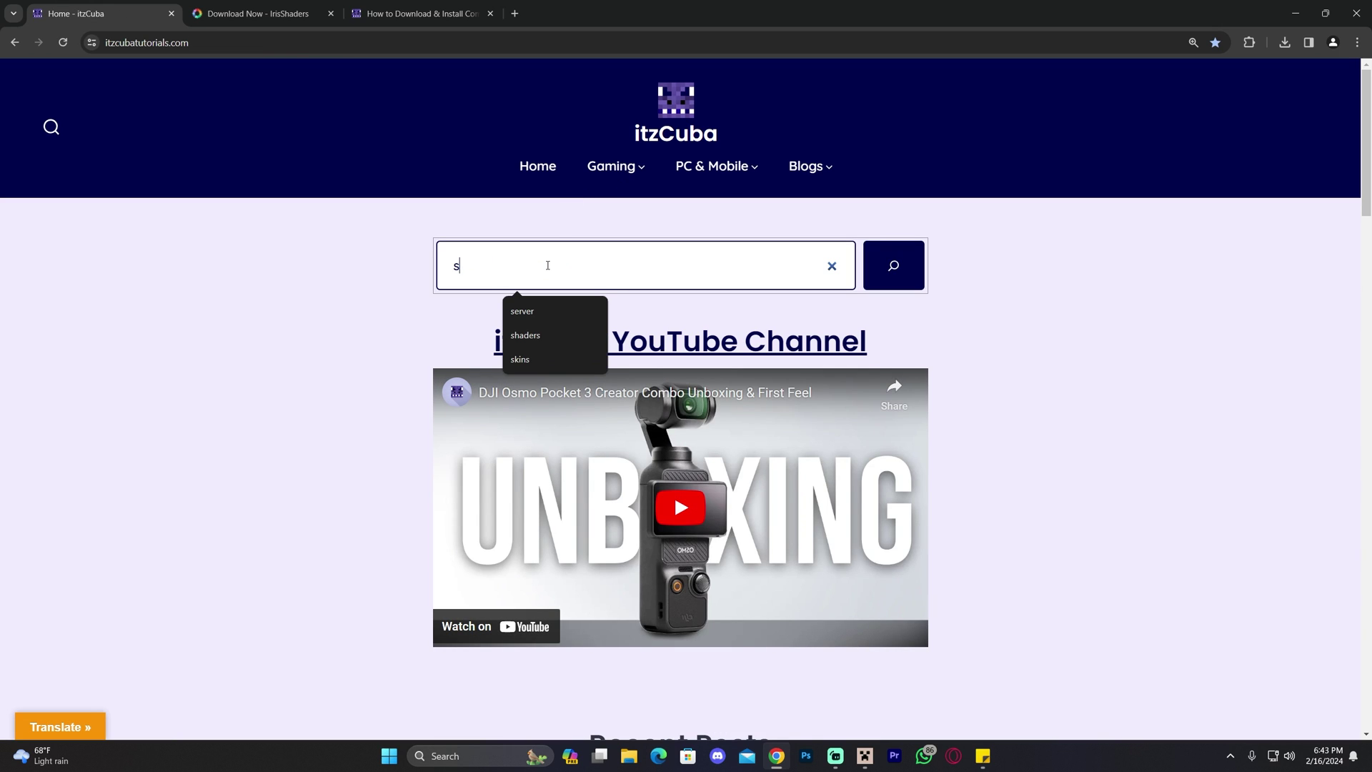
text(haders)
key(Return)
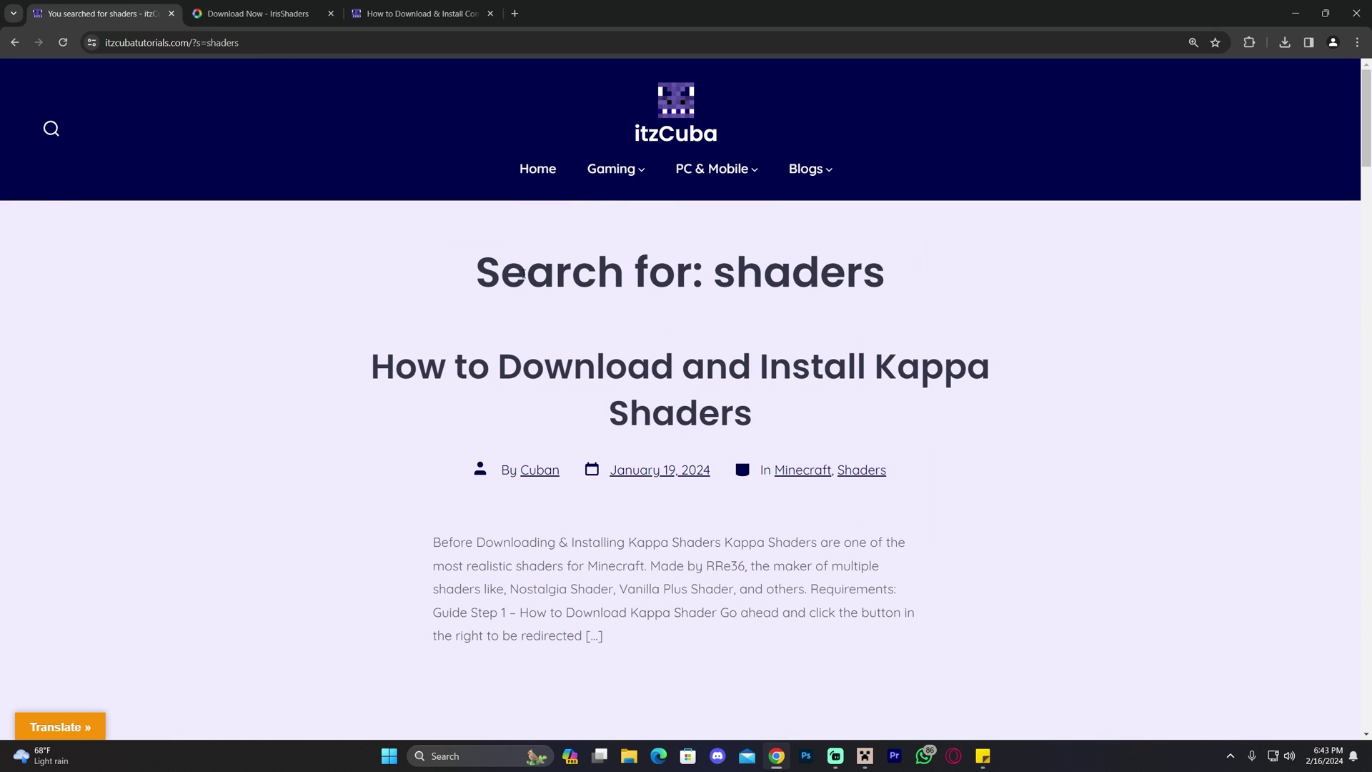
Browse the shader search results and look through the Kappa Shaders installation guide.
scroll(524, 273, down, 18)
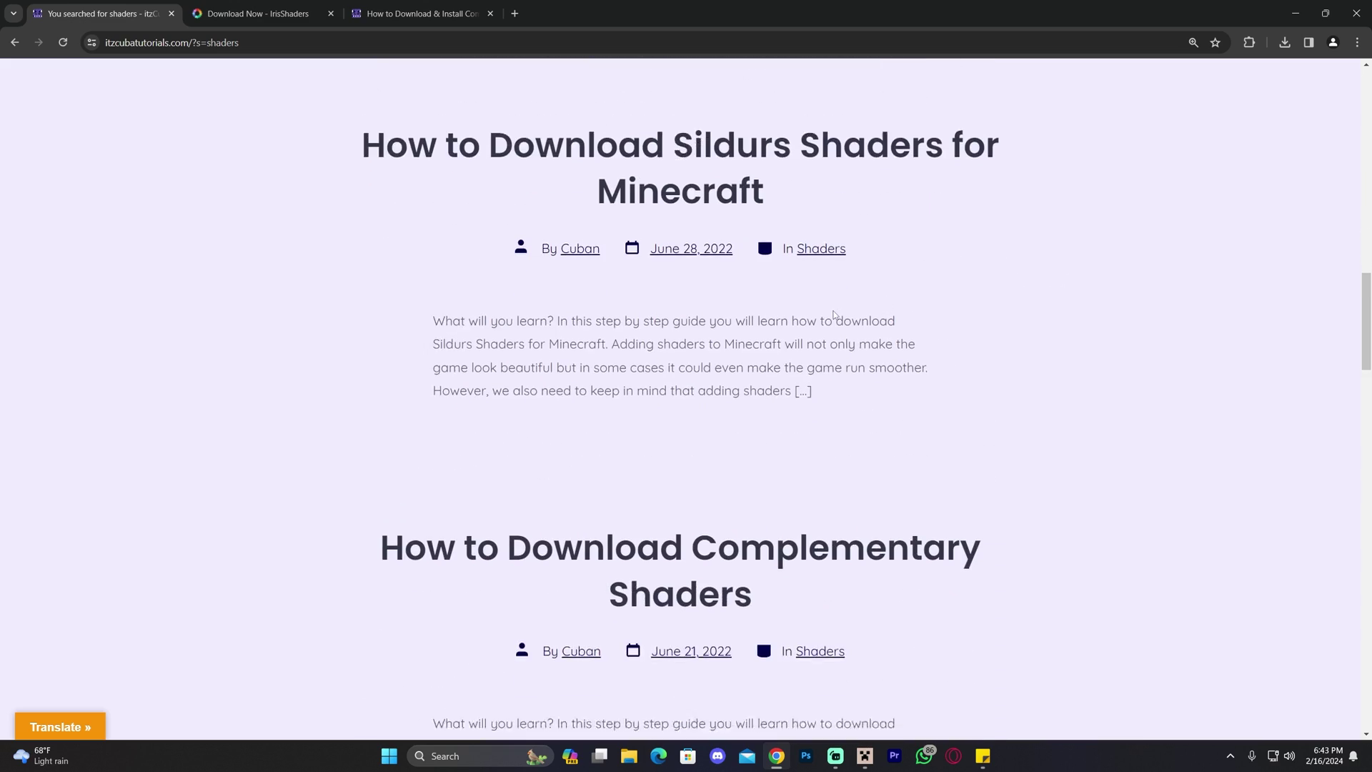
scroll(834, 315, up, 18)
click(842, 352)
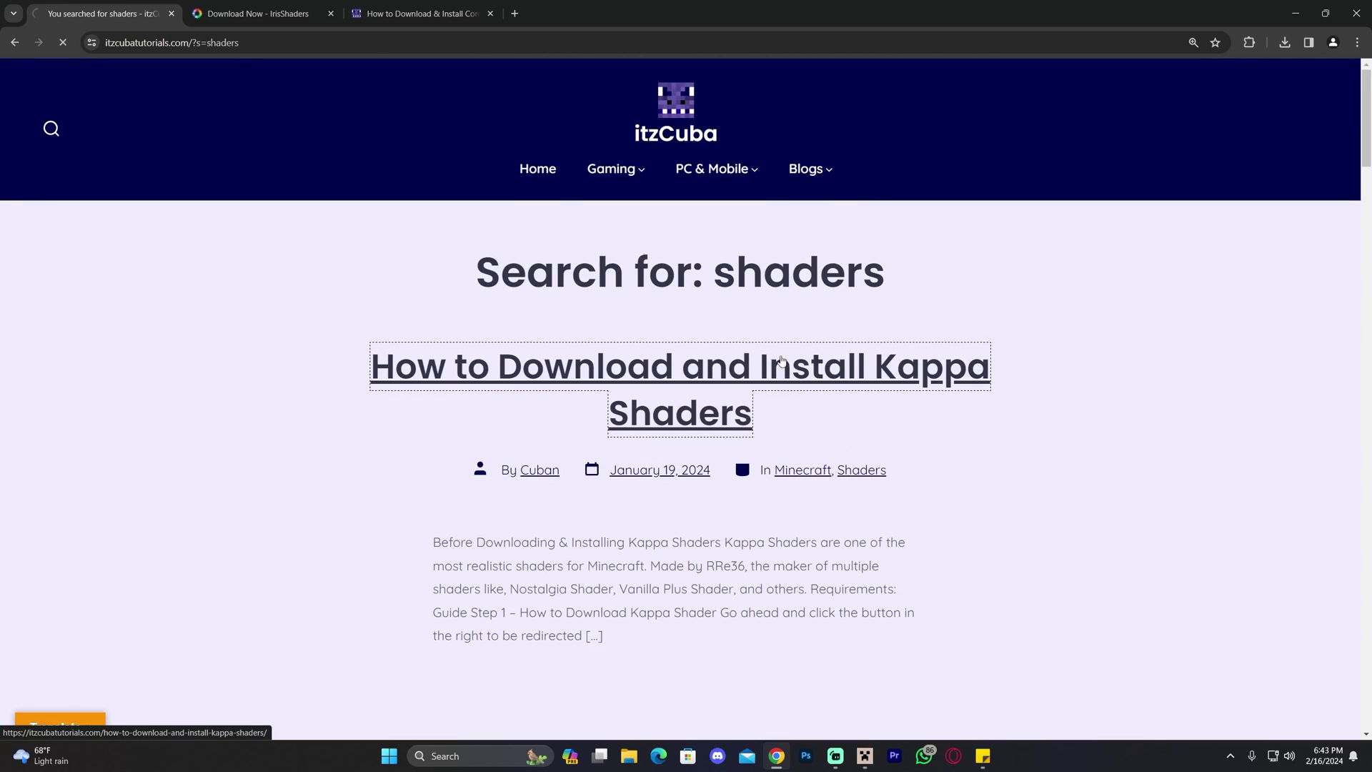
scroll(441, 312, down, 20)
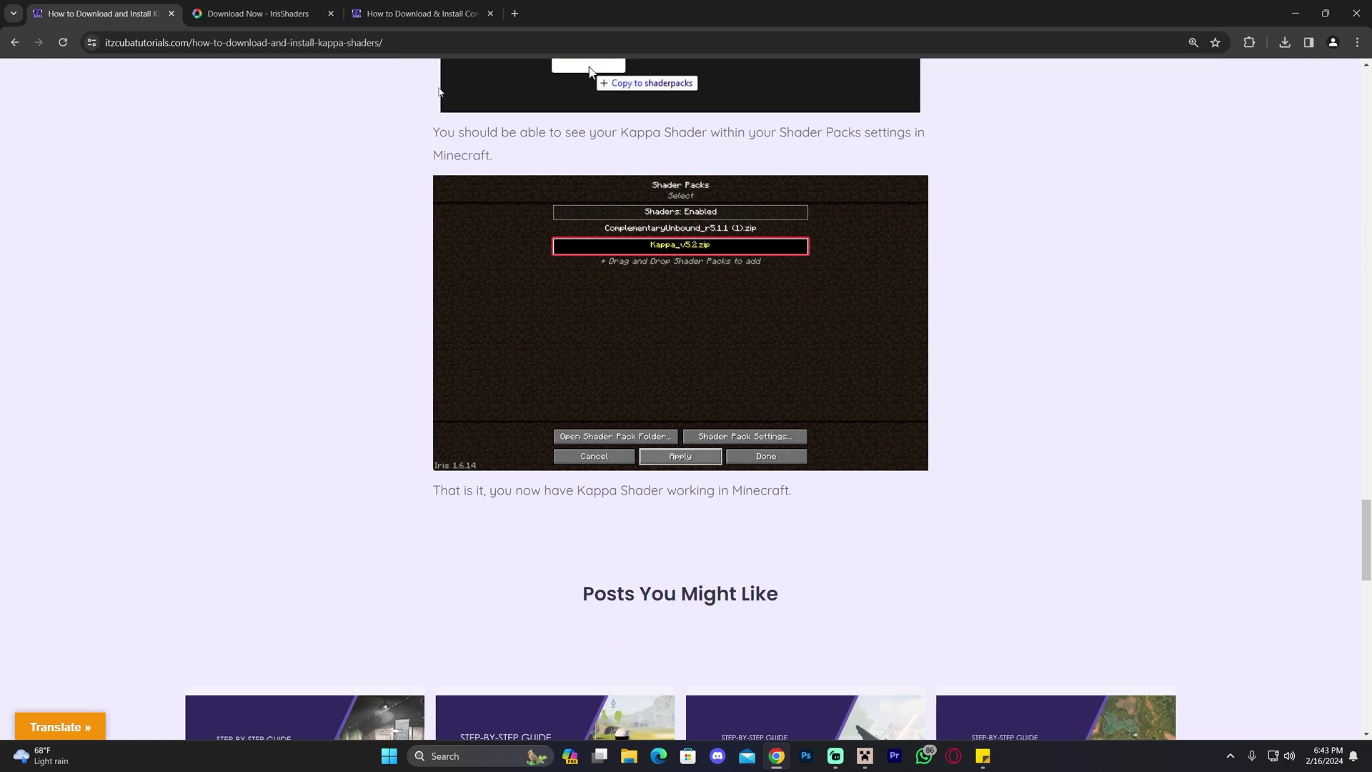
Return to the Complementary Shaders – Unbound guide and close the Kappa Shaders guide.
click(408, 9)
scroll(703, 349, down, 4)
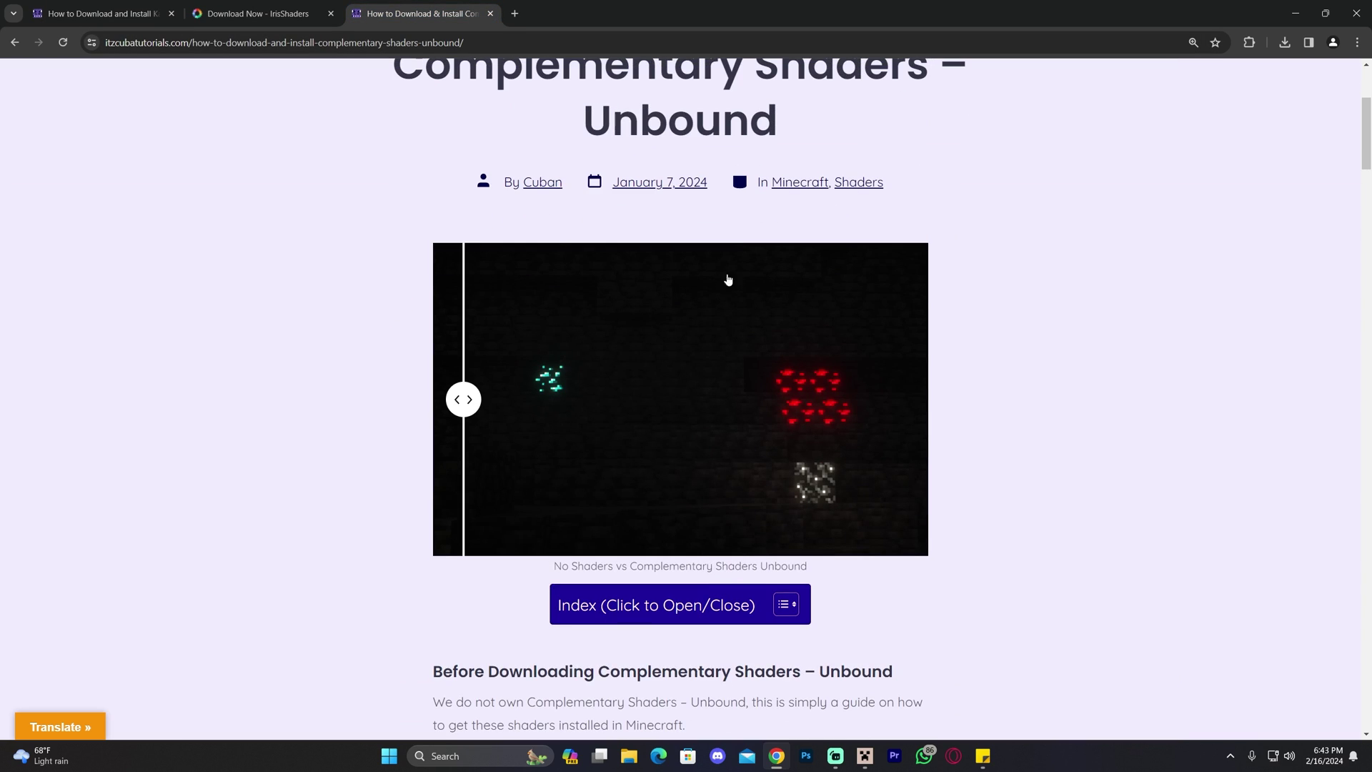
click(172, 14)
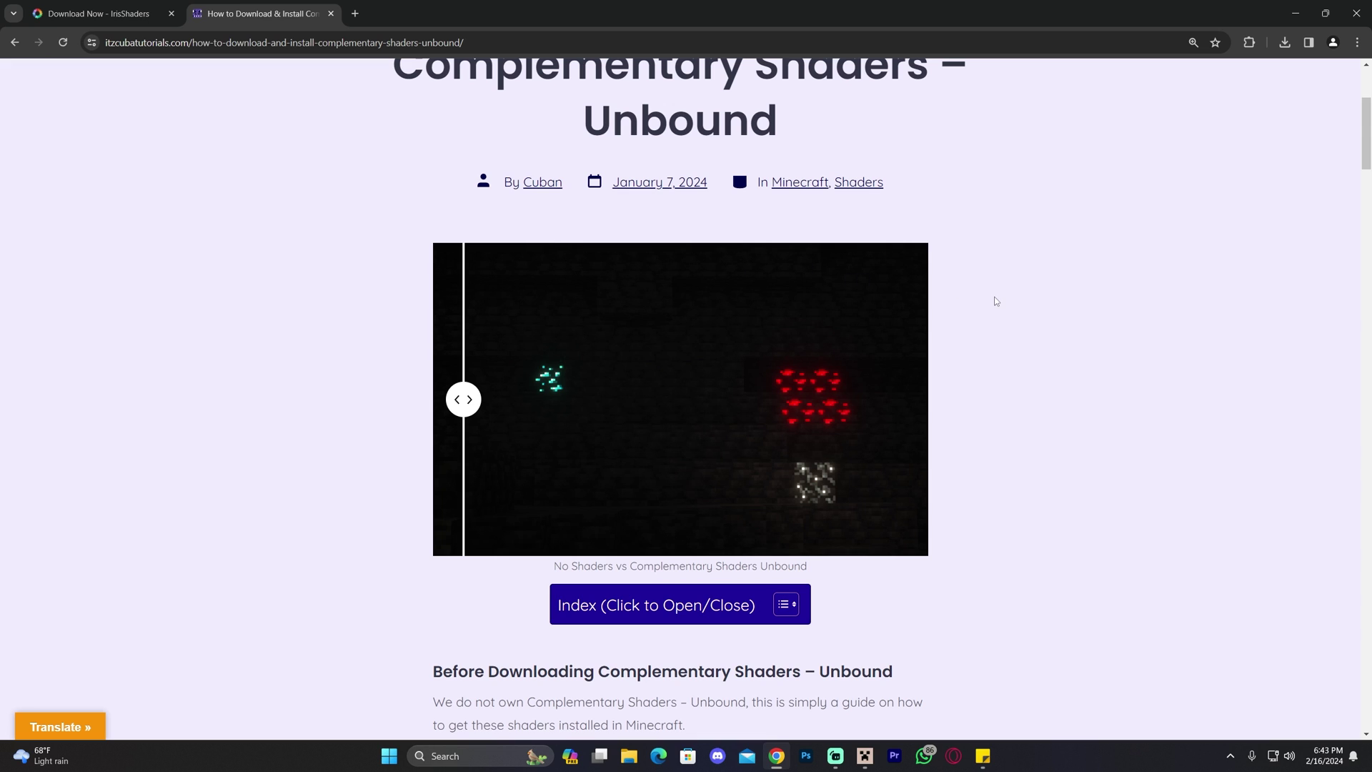
Open the Complementary Shaders – Unbound download page from the guide in a new browser tab.
scroll(1030, 312, up, 4)
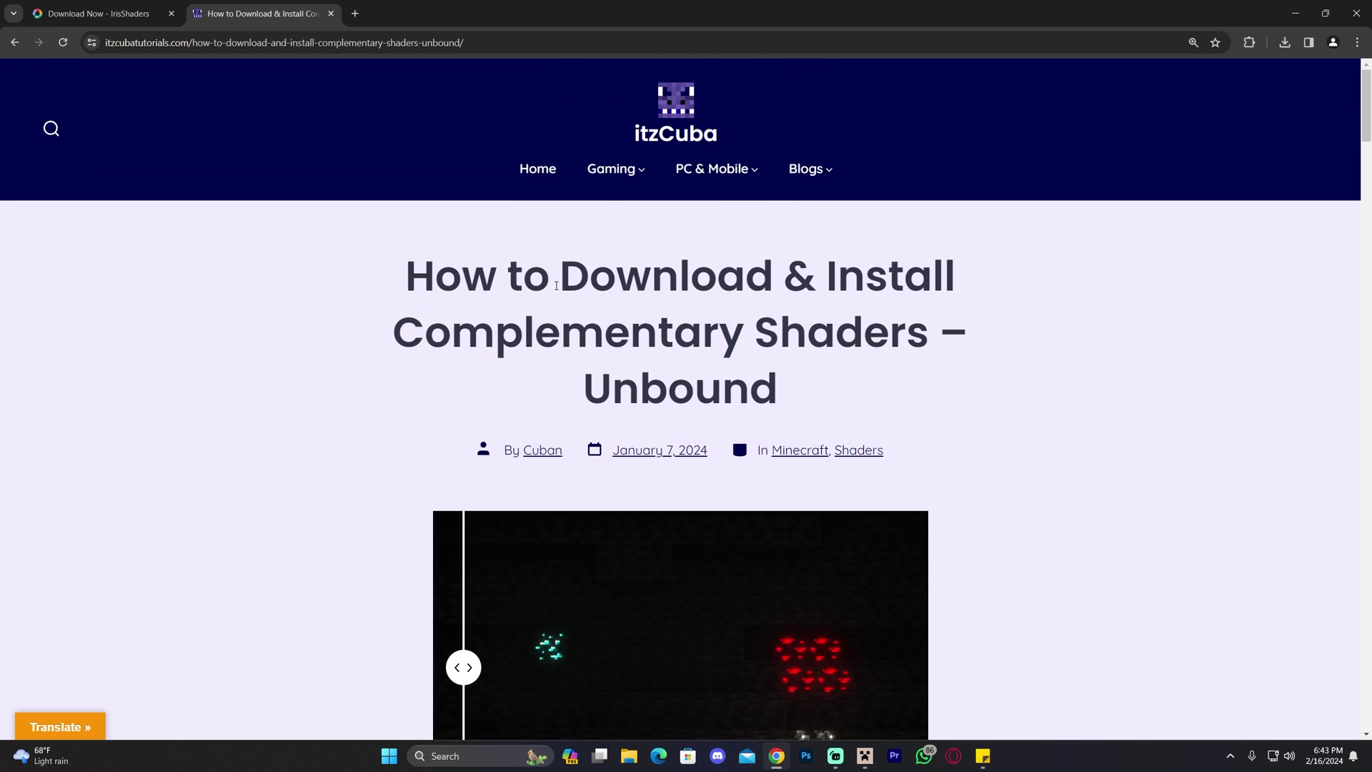
drag(557, 277, 800, 335)
click(963, 356)
scroll(967, 327, down, 10)
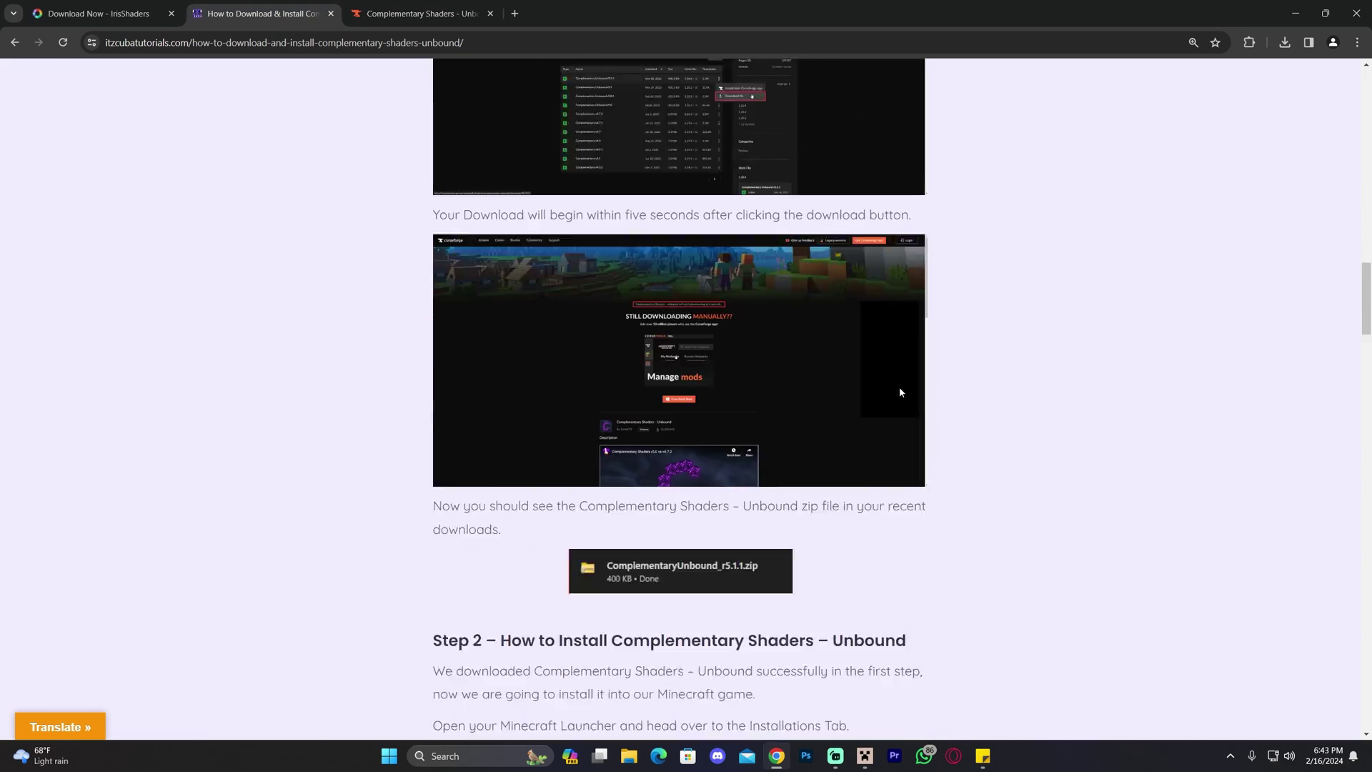
Download the Complementary Unbound r5.1.1 release file from the CurseForge file list and save it to the Downloads folder.
click(461, 8)
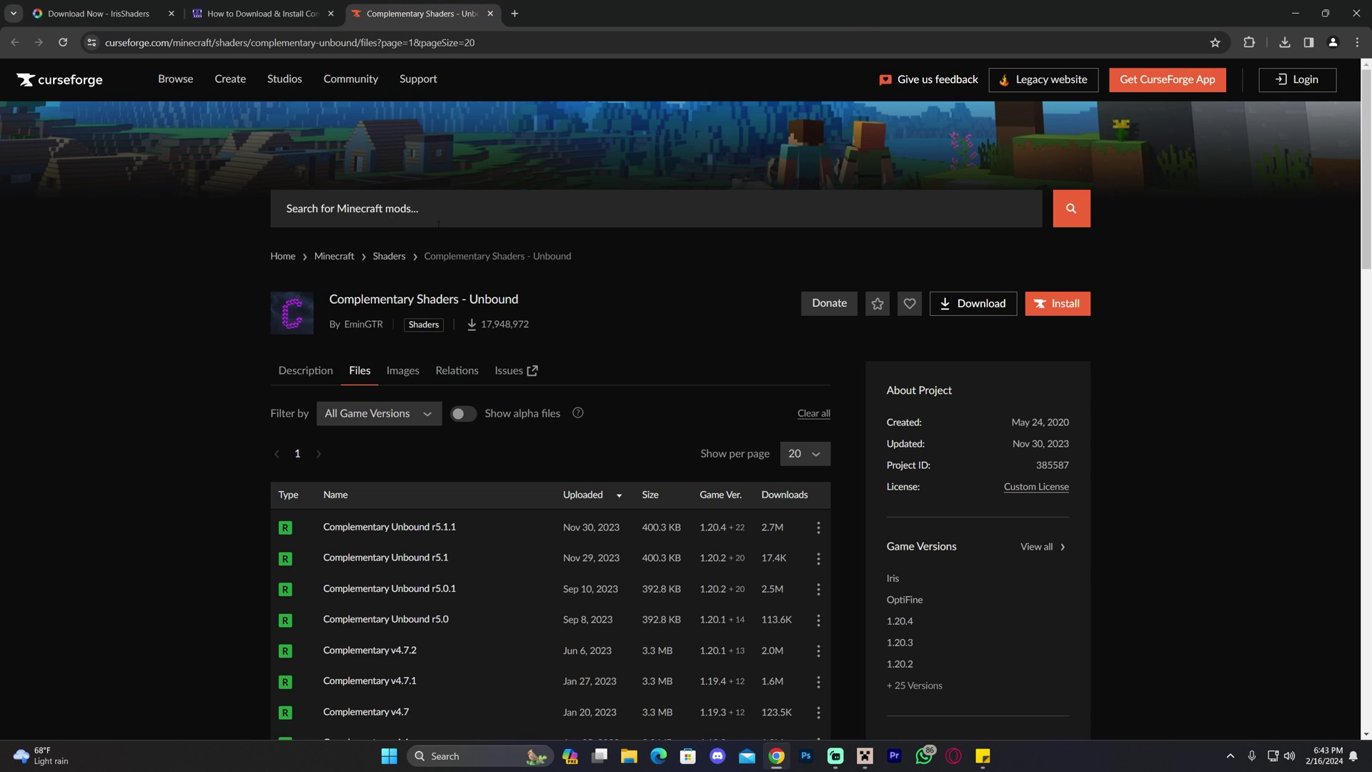
scroll(623, 362, down, 2)
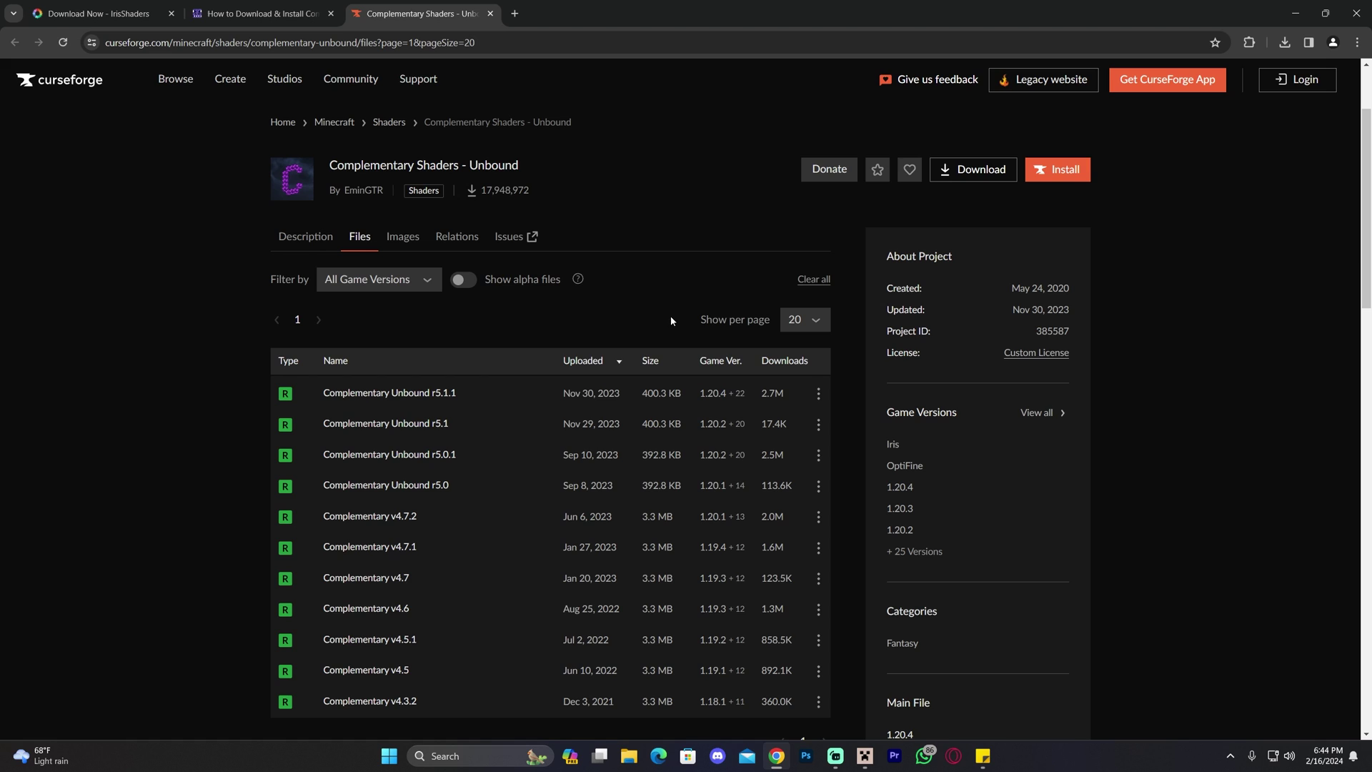
mouse_move(718, 397)
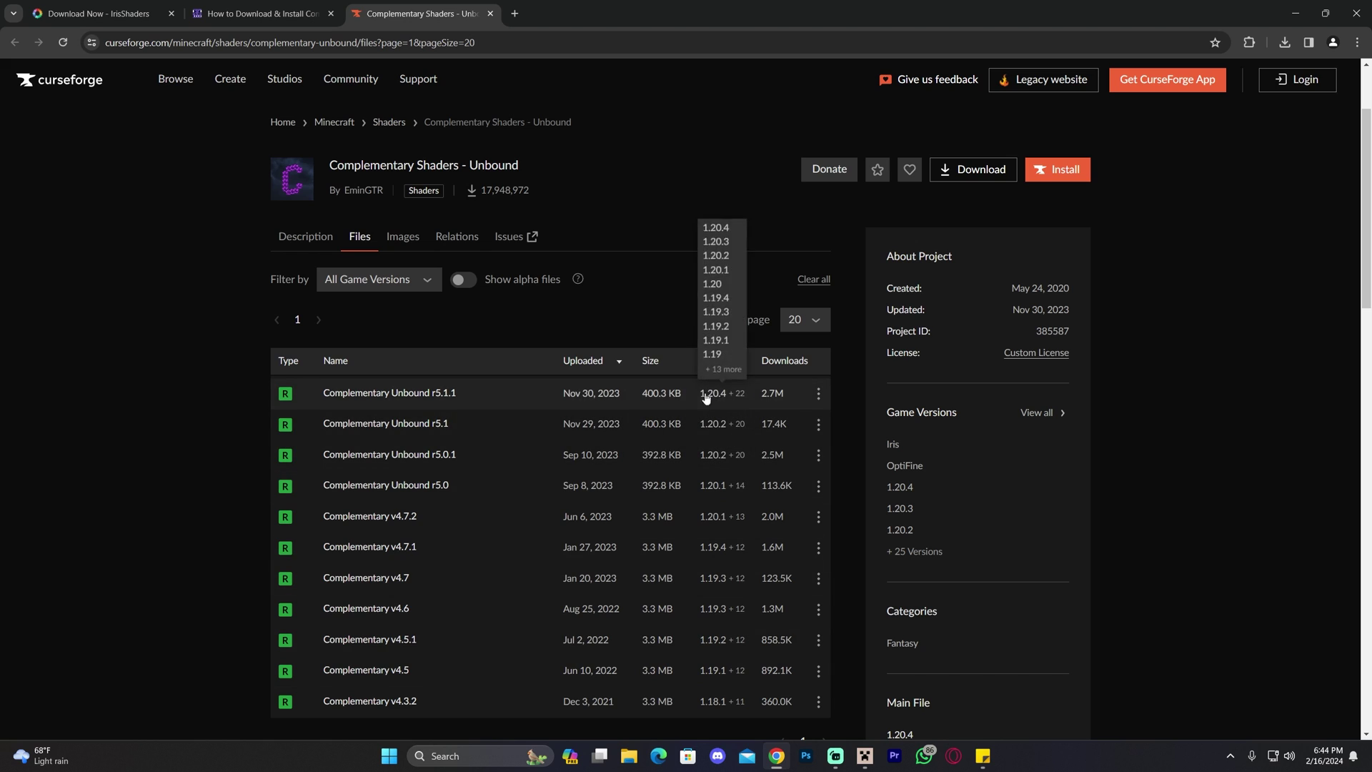
click(818, 394)
click(847, 455)
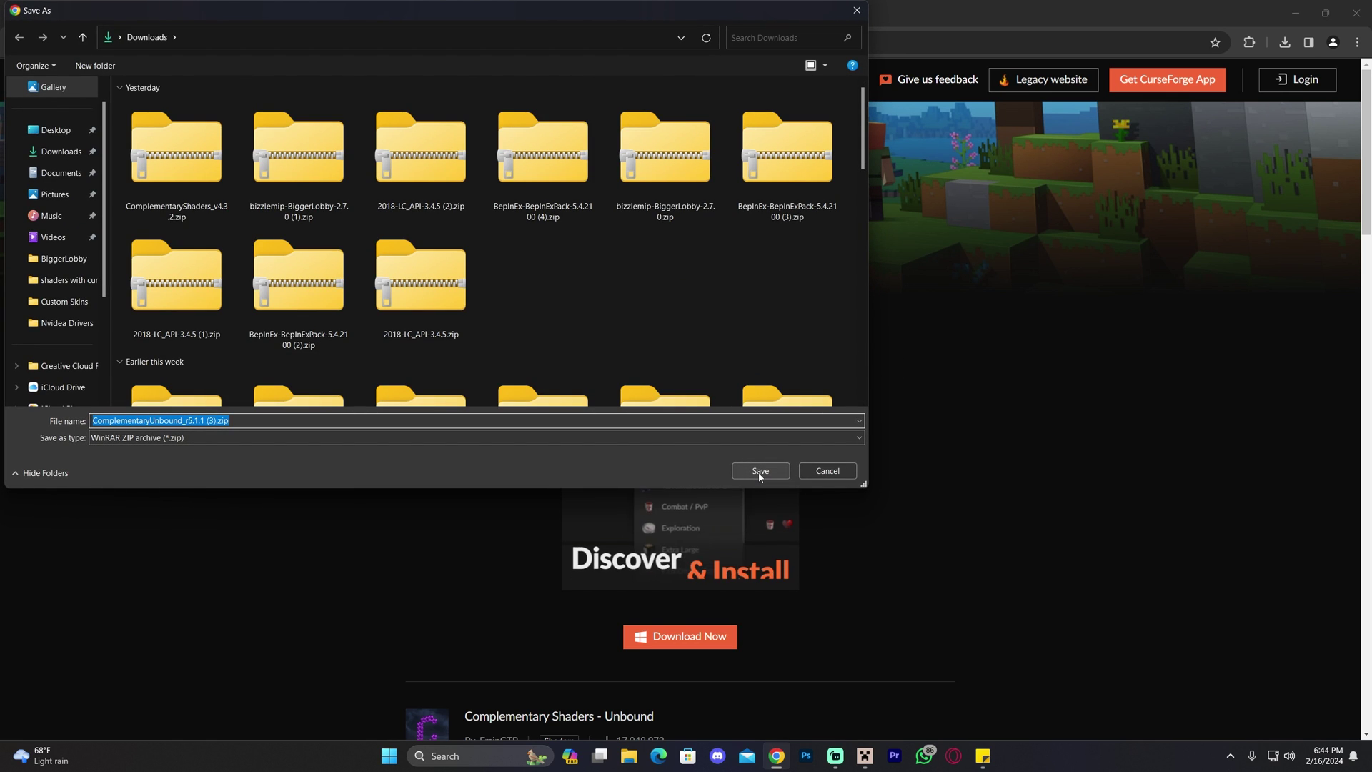
click(759, 476)
Place the downloaded ComplementaryUnbound_r5.1.1 (3).zip on the desktop near the Iris installer and minimize the browser.
drag(664, 10, 498, 51)
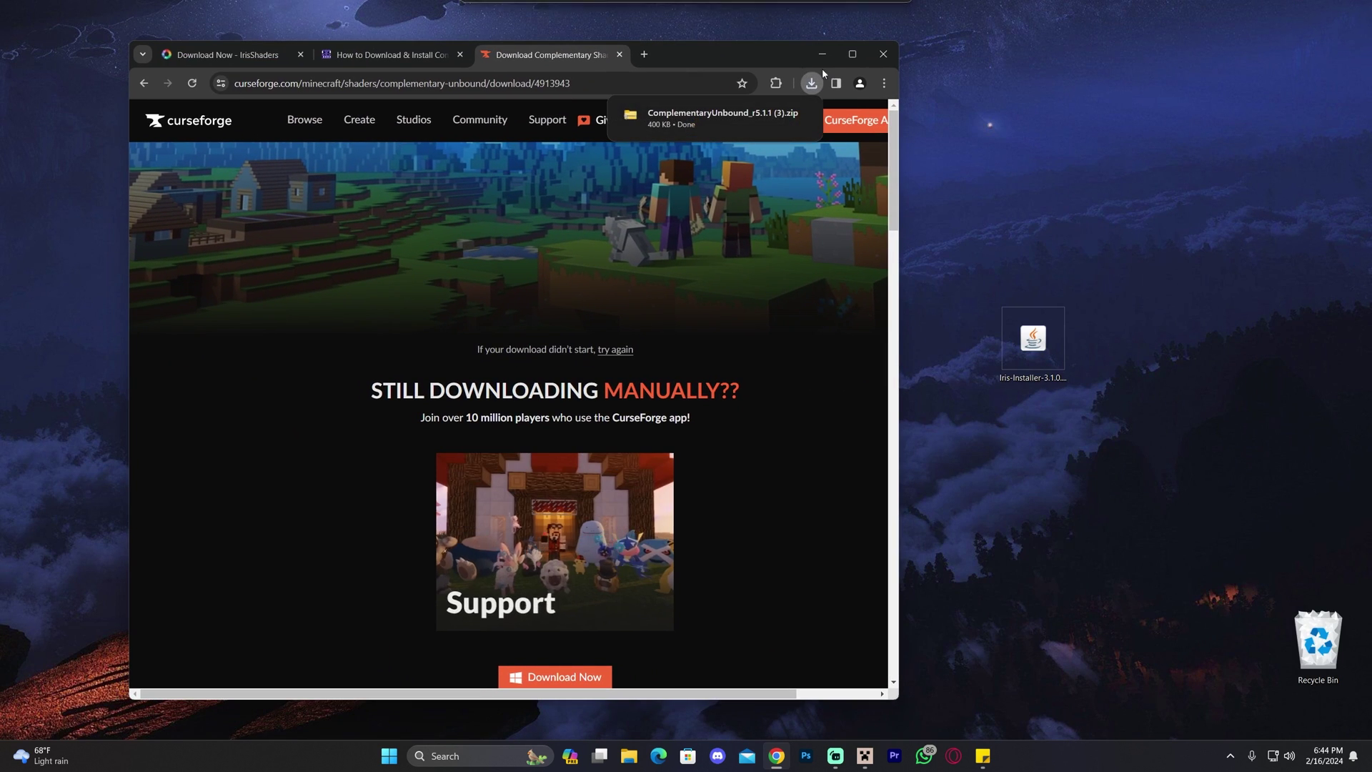
drag(718, 118, 1143, 209)
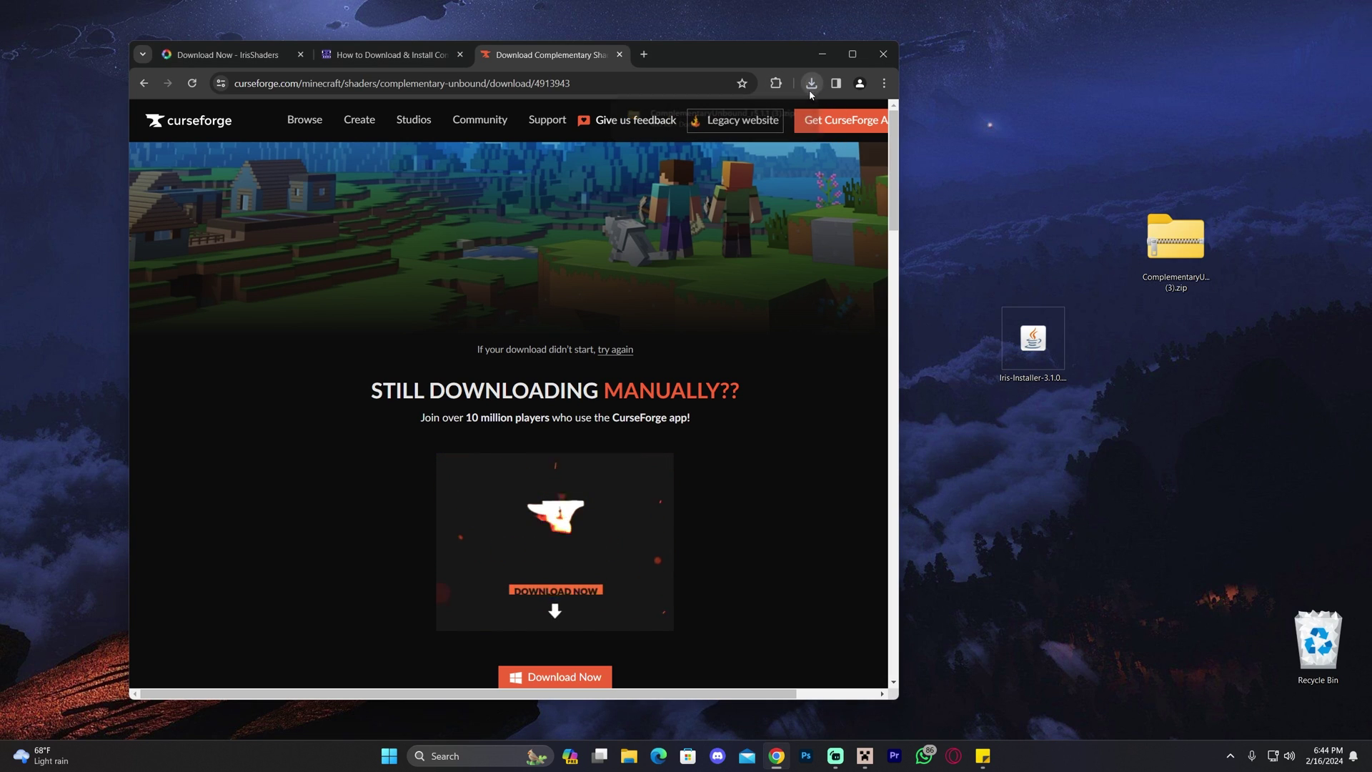
click(810, 84)
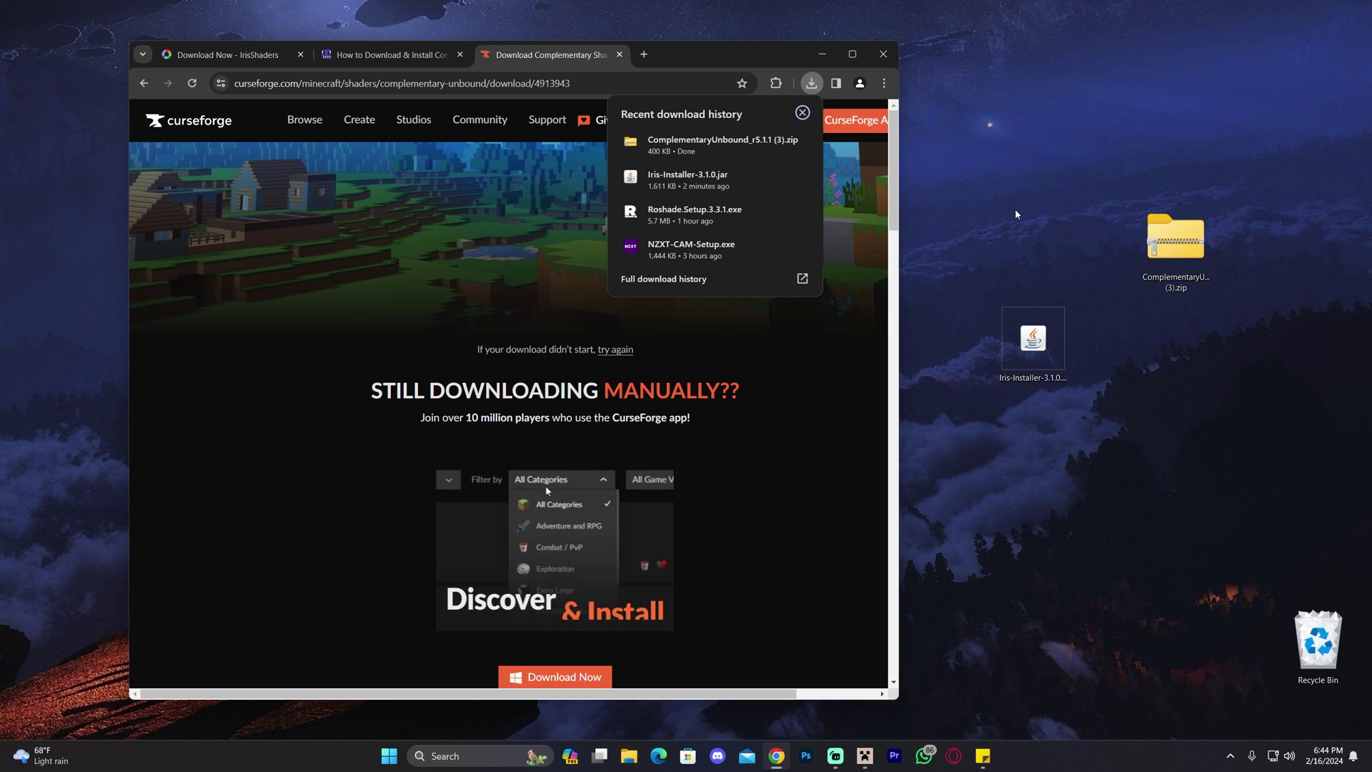
click(823, 53)
drag(1177, 280, 679, 280)
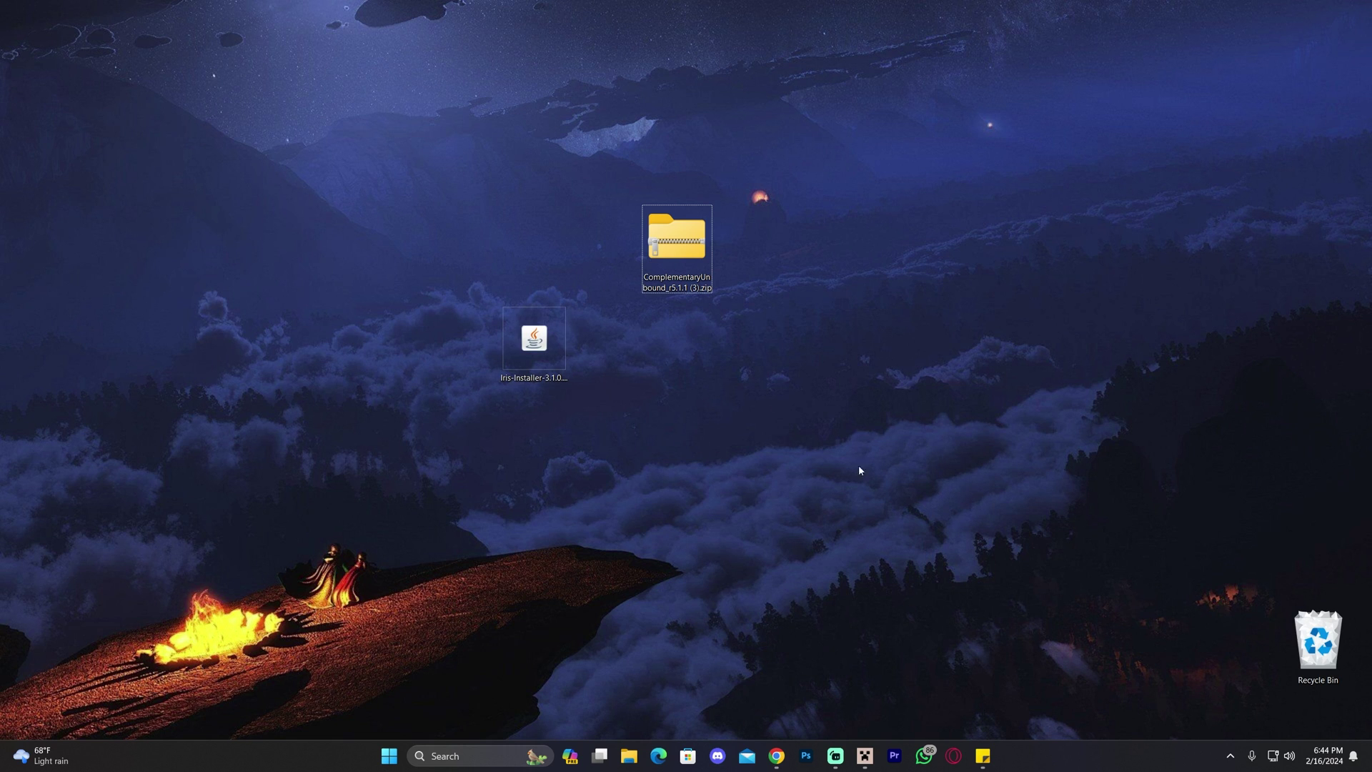
Launch Iris-Installer-3.1.0.jar from the desktop and arrange its window near the file icons.
click(865, 755)
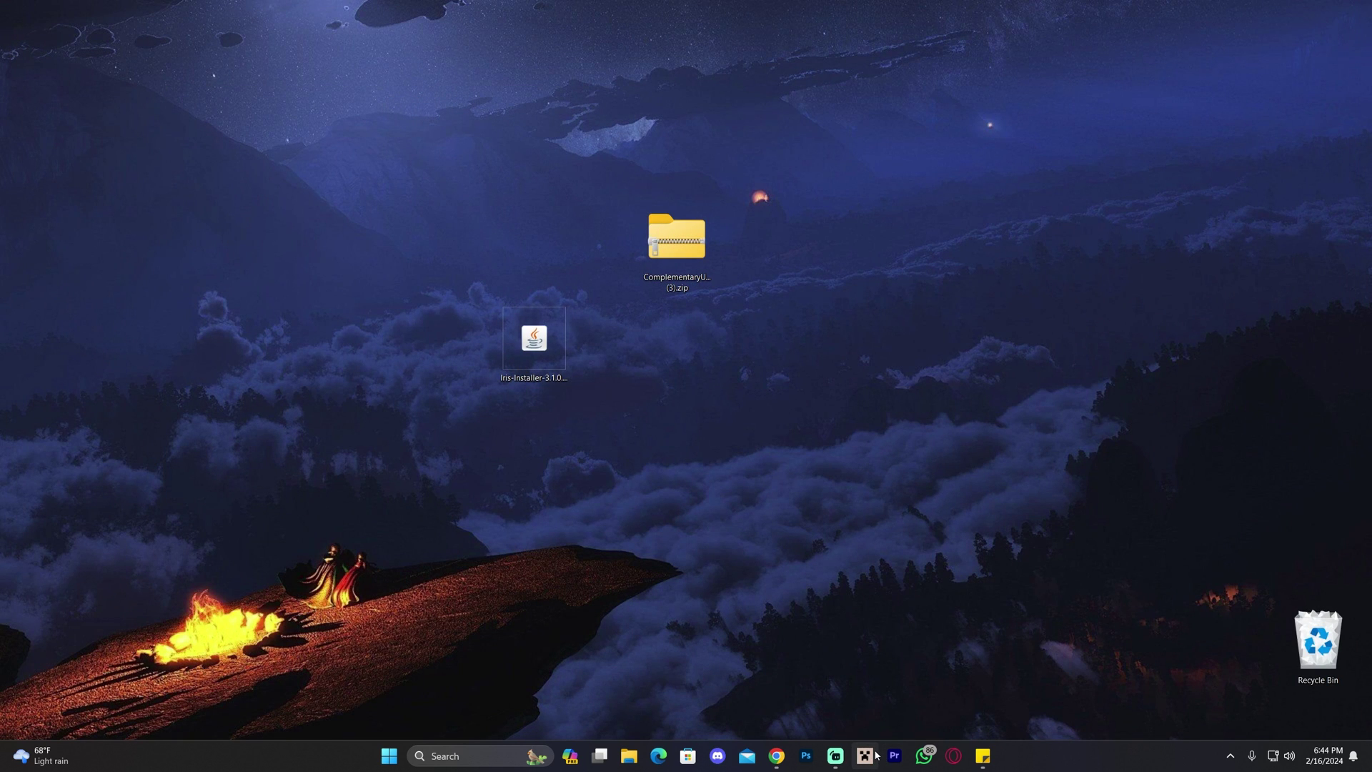
drag(535, 340, 647, 343)
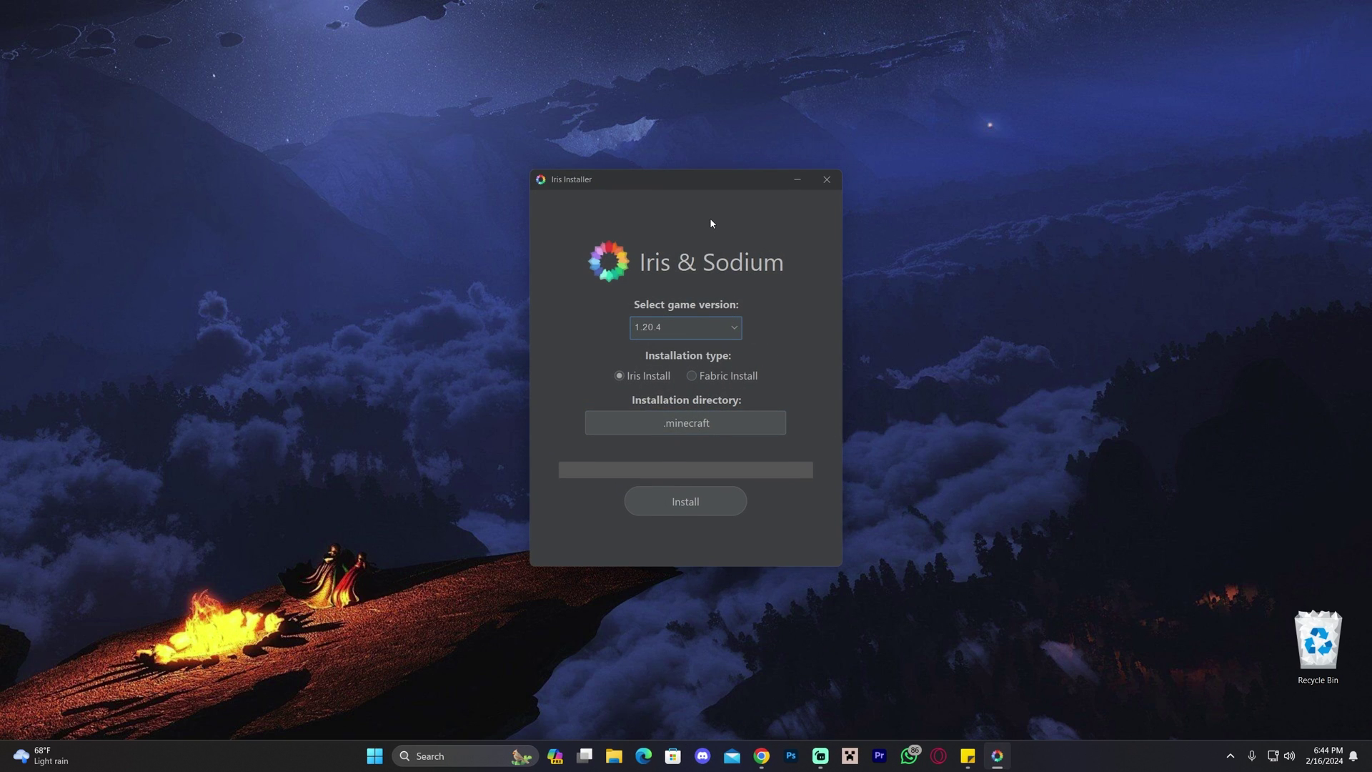
drag(638, 189, 851, 163)
click(606, 379)
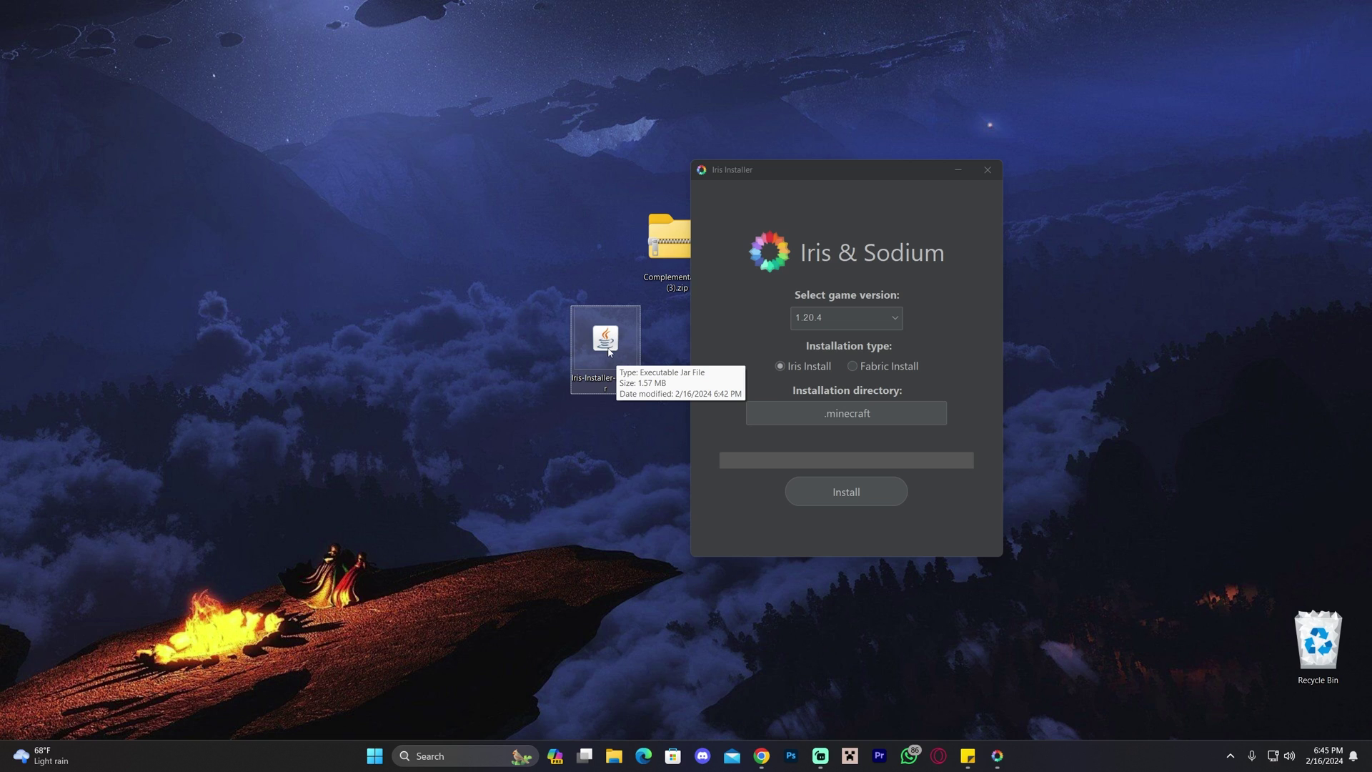
drag(793, 175, 743, 181)
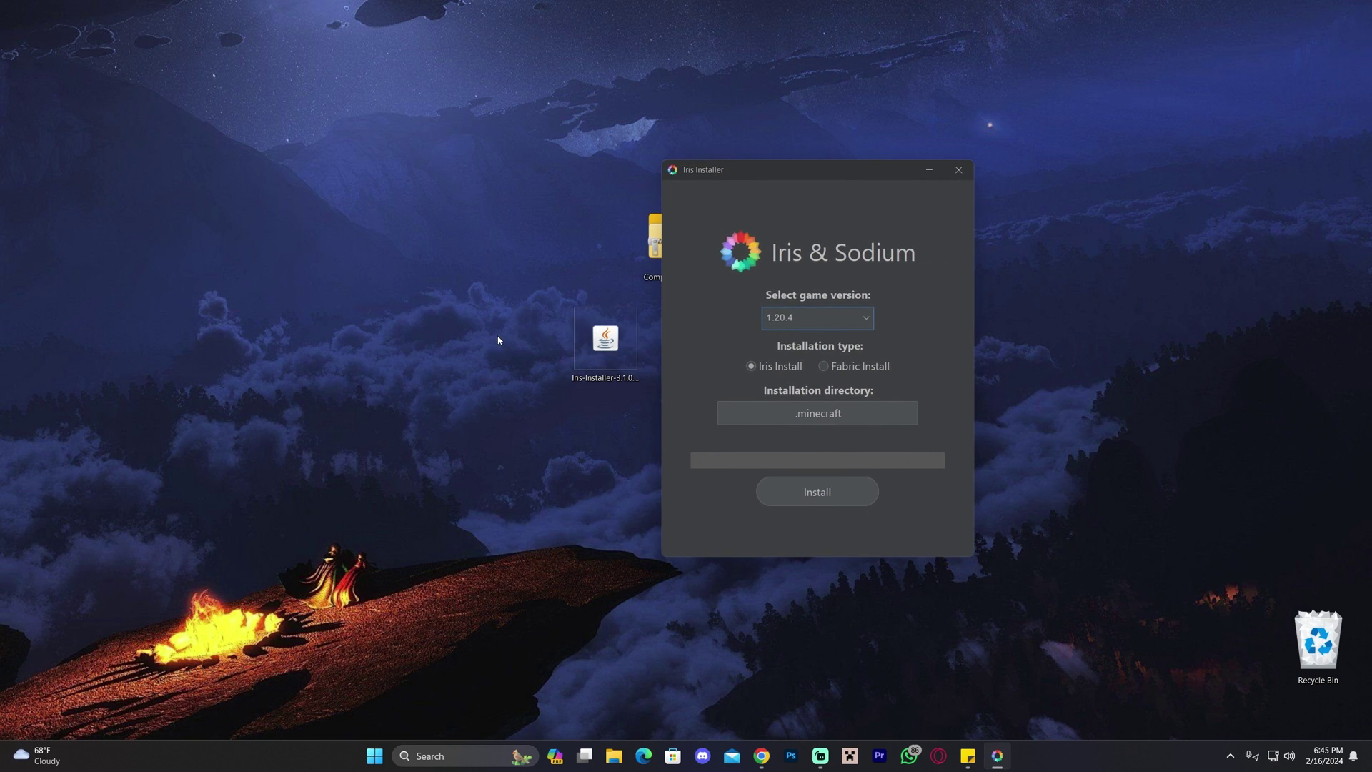
click(605, 340)
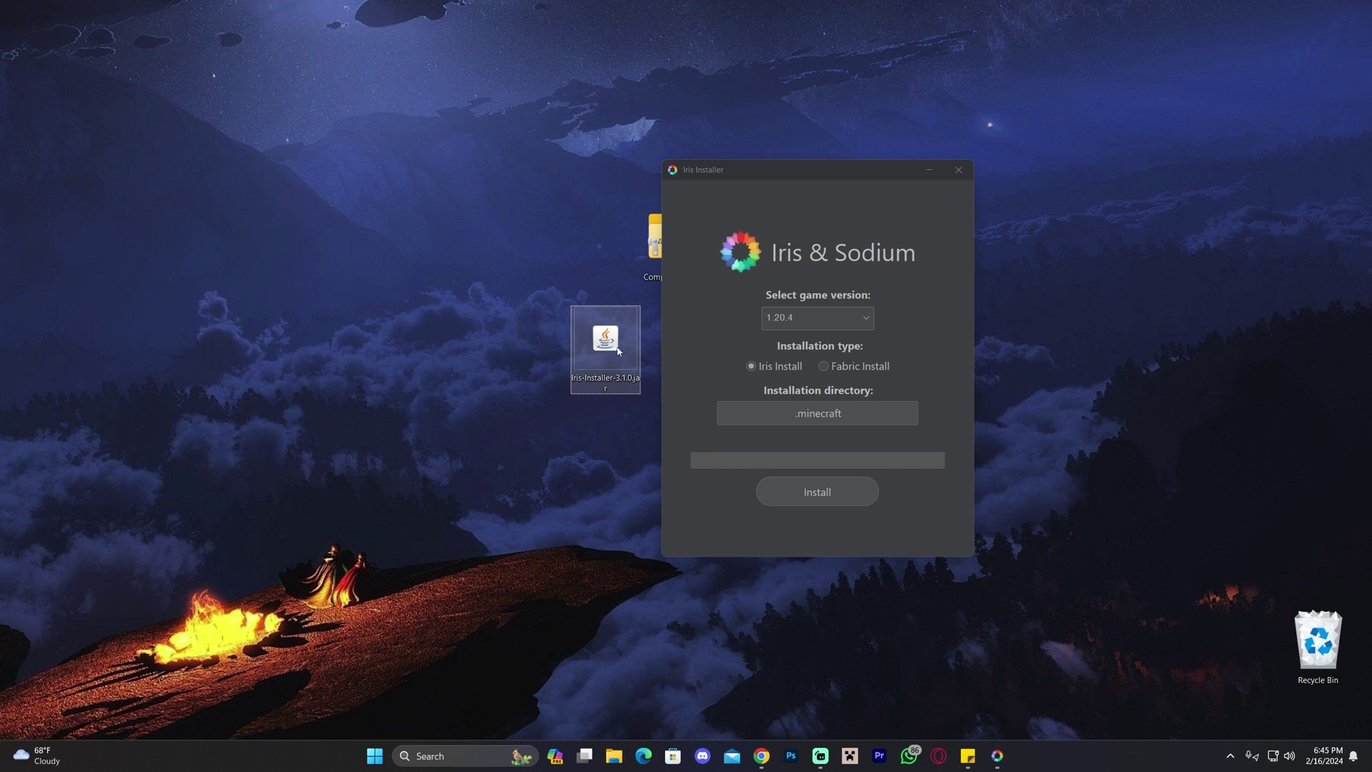
drag(771, 188, 726, 184)
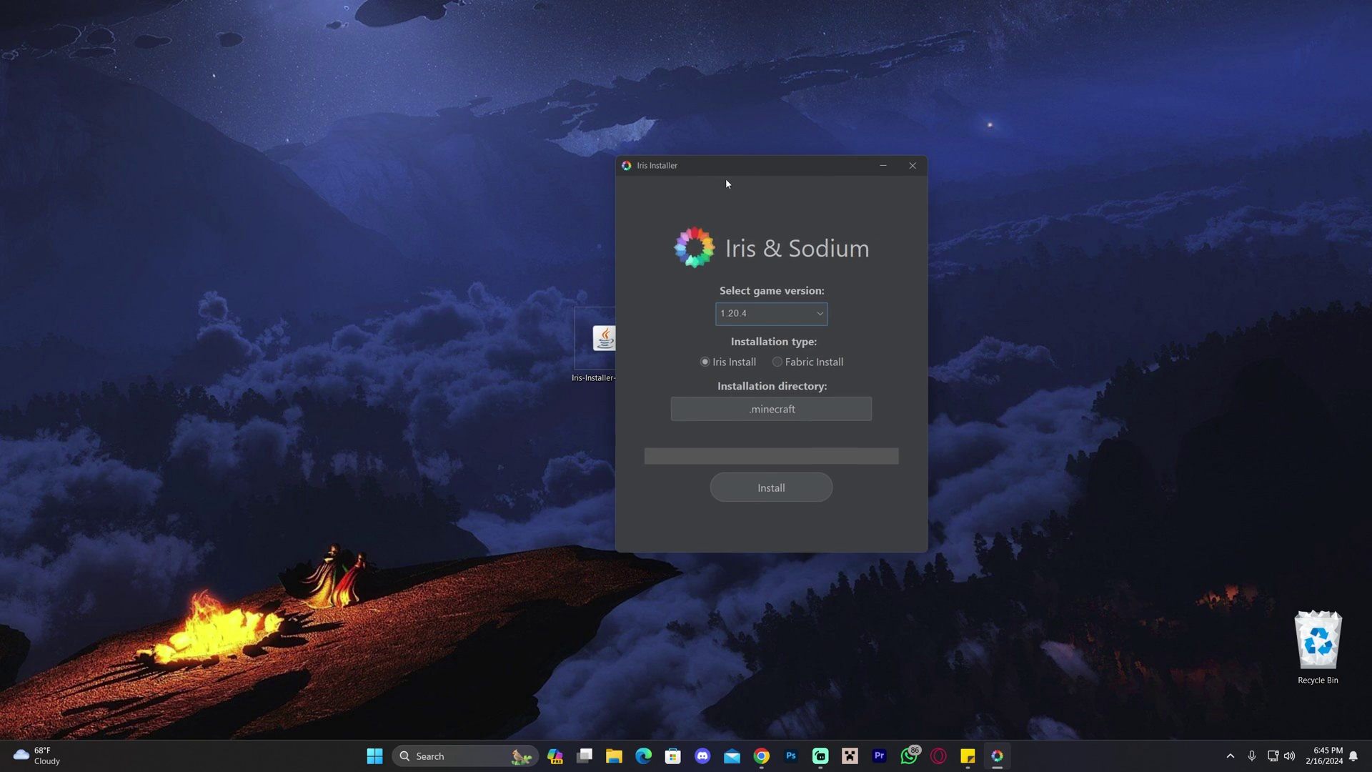
Switch to Chrome and read the Java 17 download instructions in the itzCuba guide.
click(763, 764)
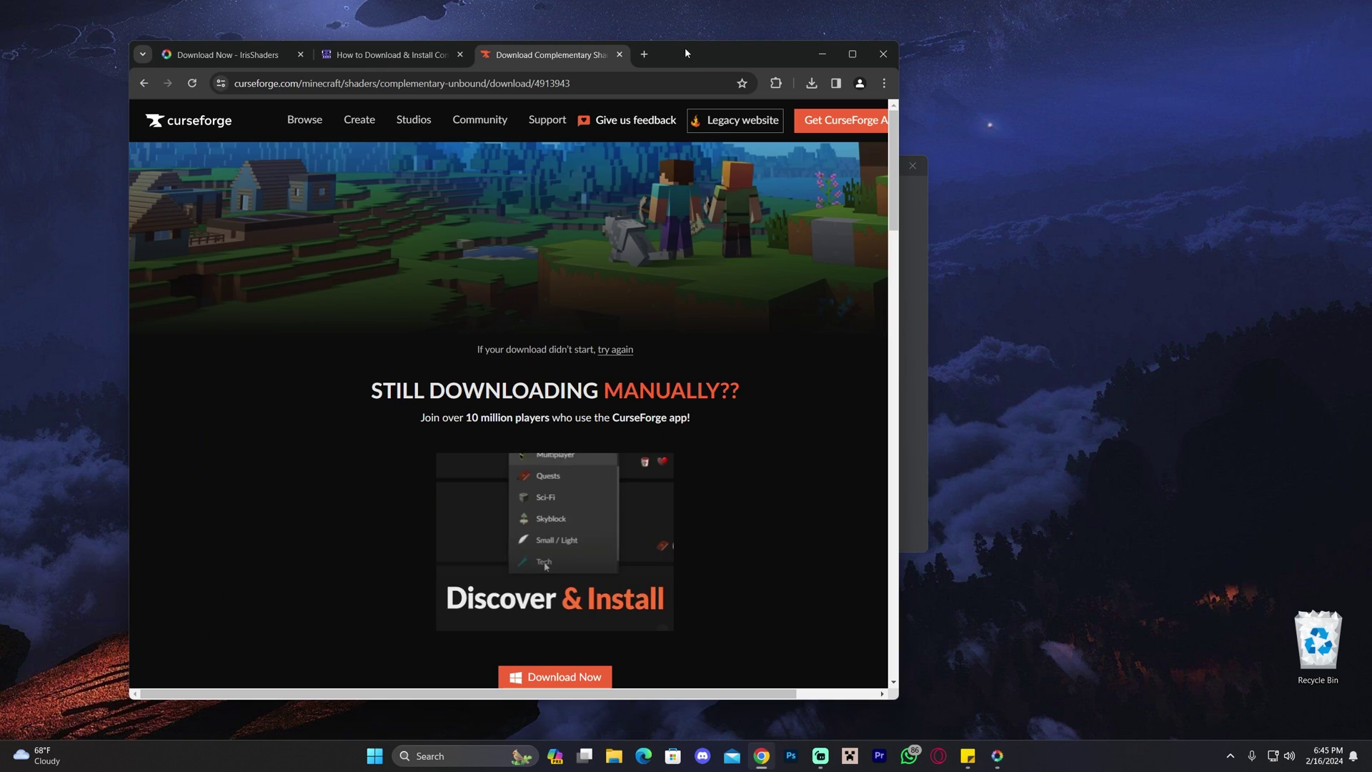
key(ctrl+shift+Tab)
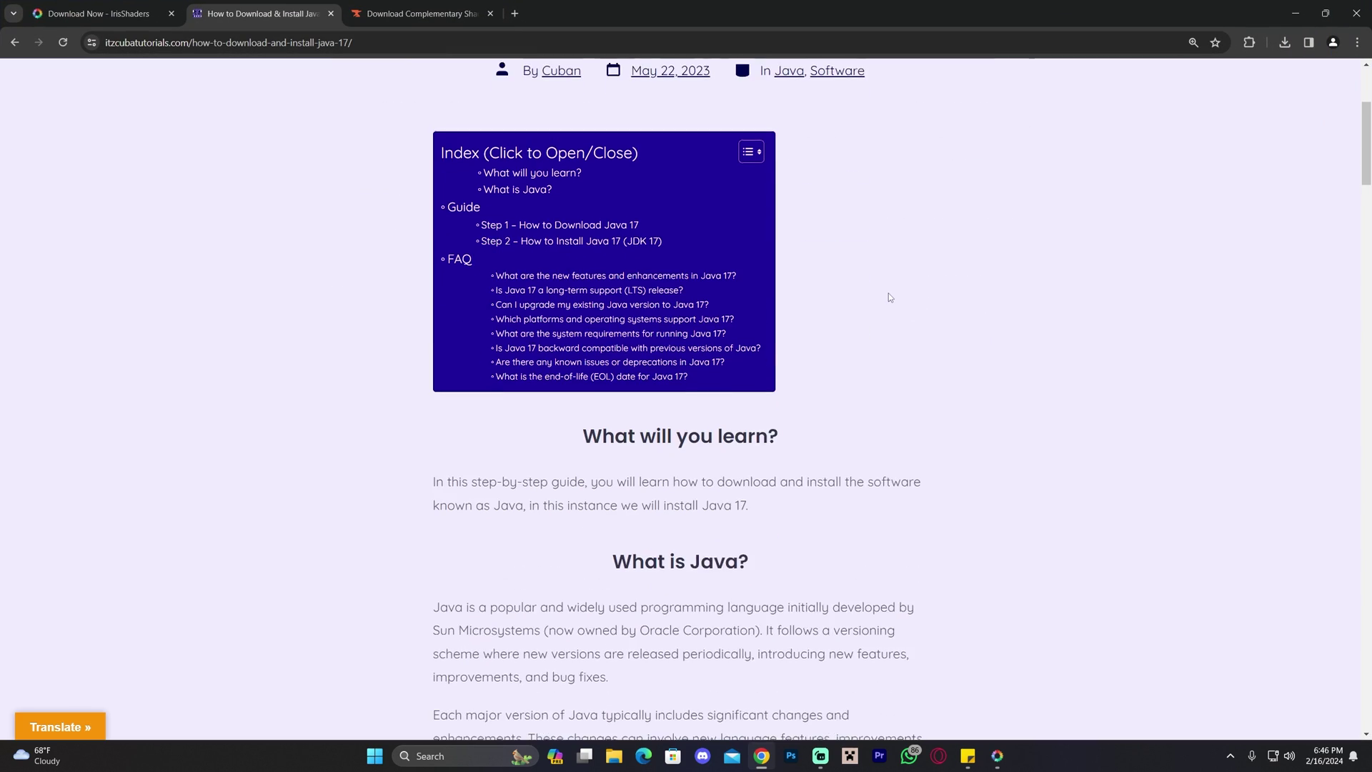
scroll(889, 297, down, 8)
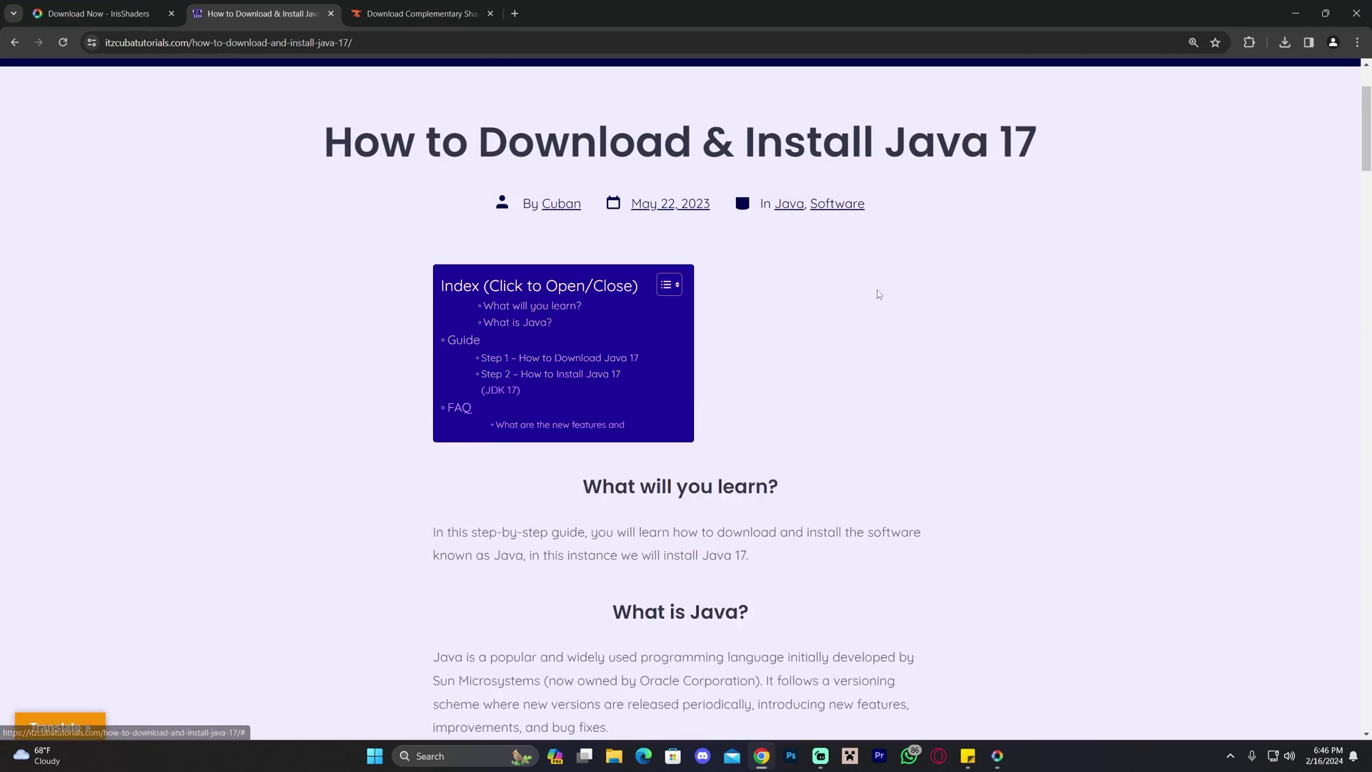
scroll(880, 295, down, 10)
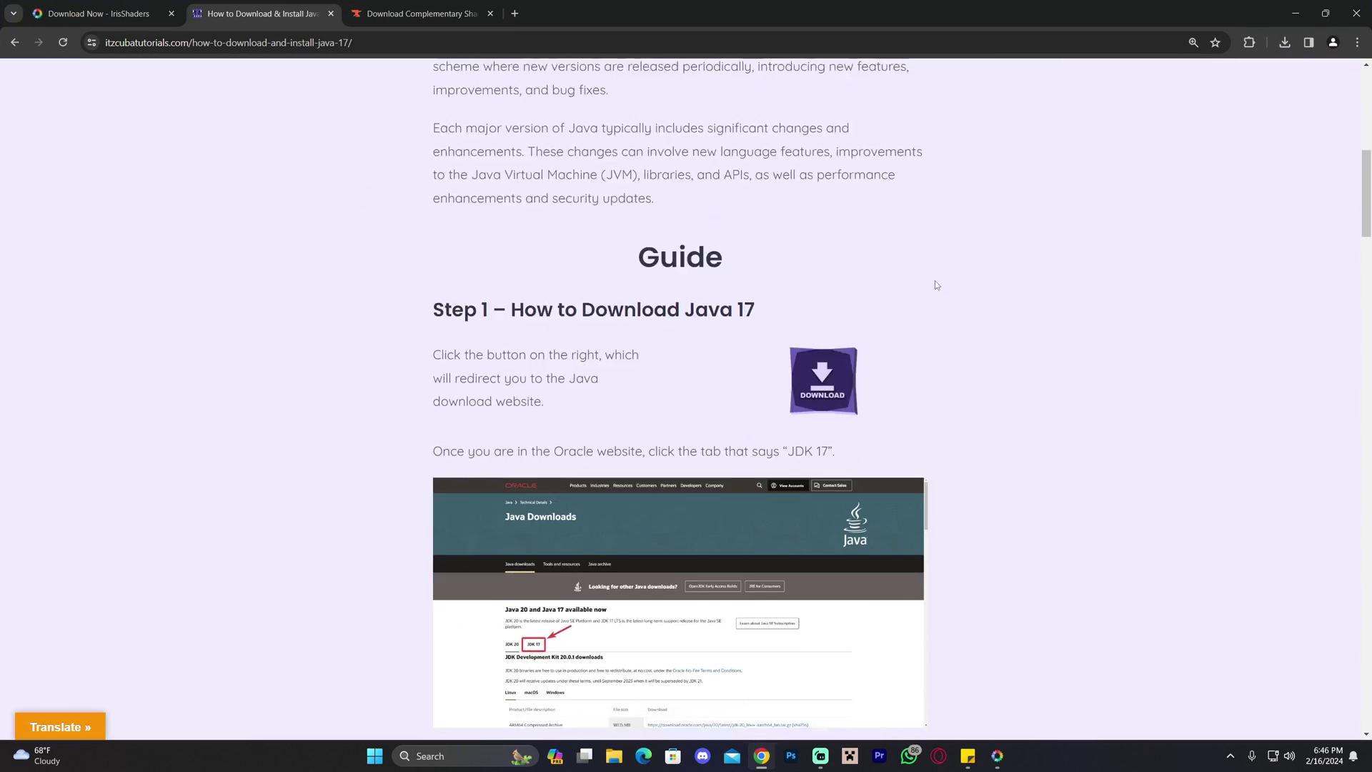
scroll(936, 285, down, 10)
scroll(974, 298, up, 6)
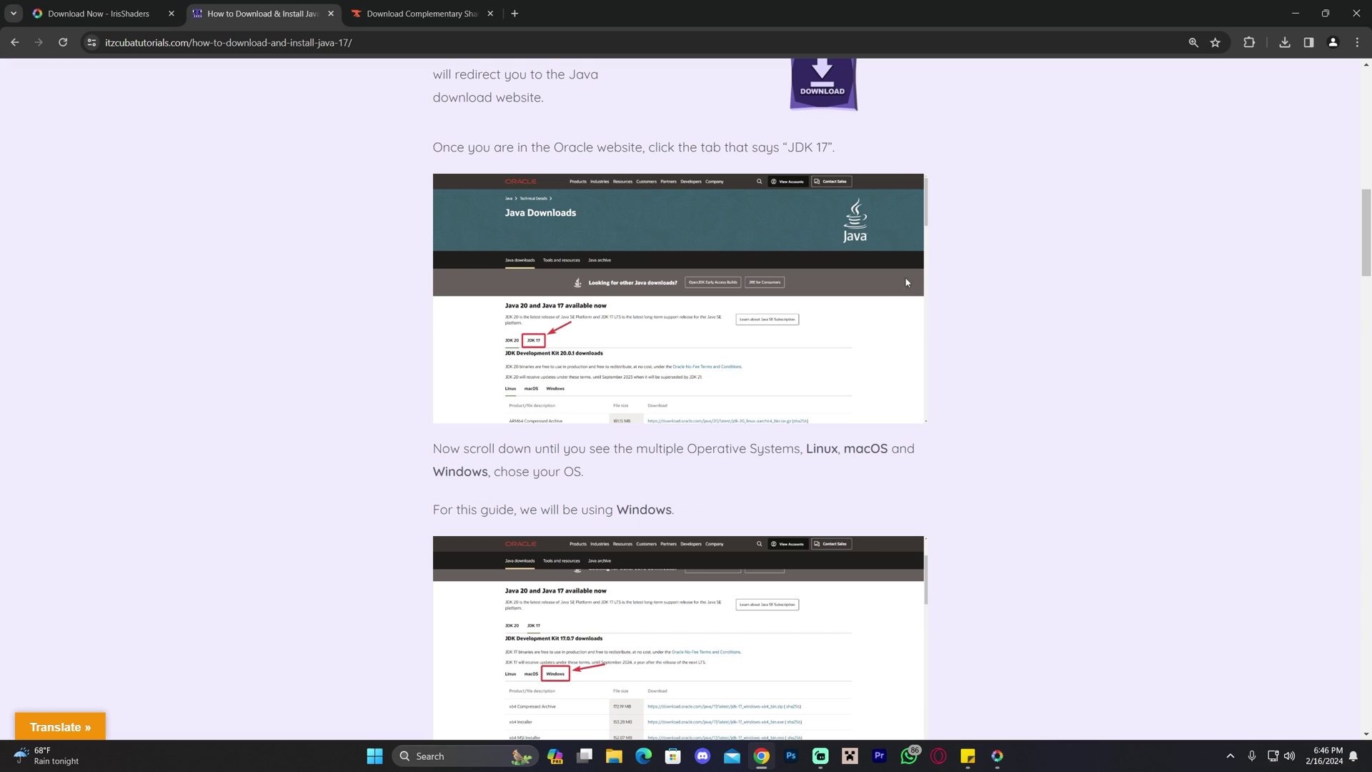
scroll(822, 289, up, 1)
scroll(593, 358, up, 2)
scroll(751, 310, down, 3)
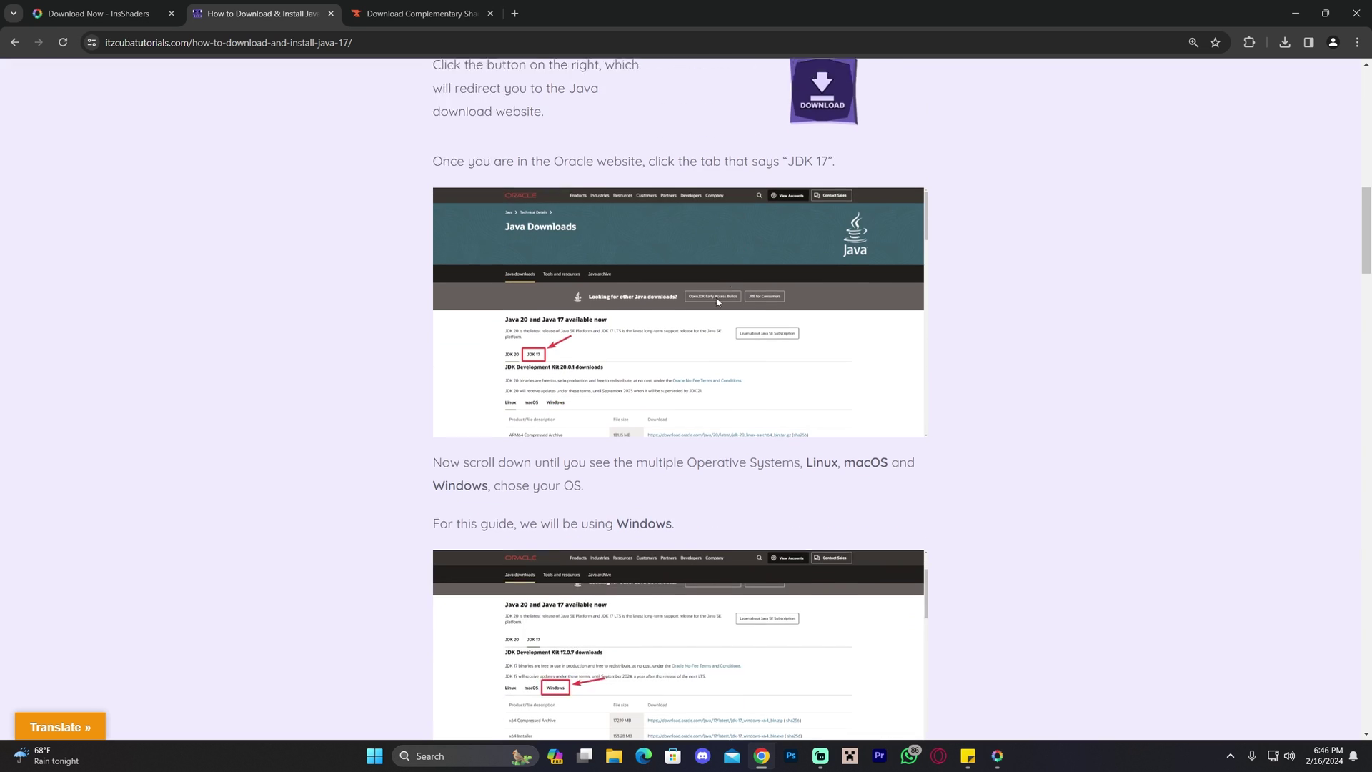
Read through the JDK 17 installation steps and the Jarfix recommendation in the guide, and return to the Iris installer.
scroll(633, 346, down, 8)
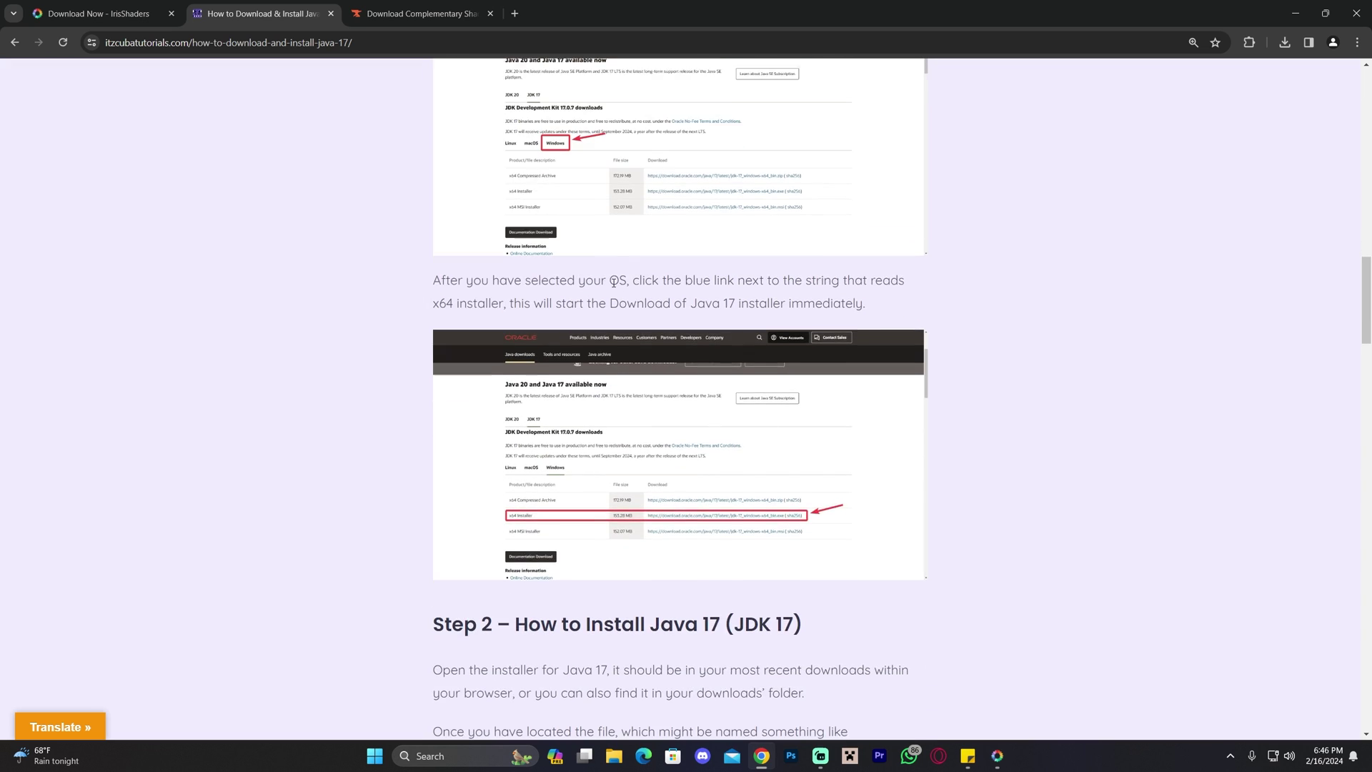
scroll(816, 329, down, 7)
scroll(817, 328, down, 4)
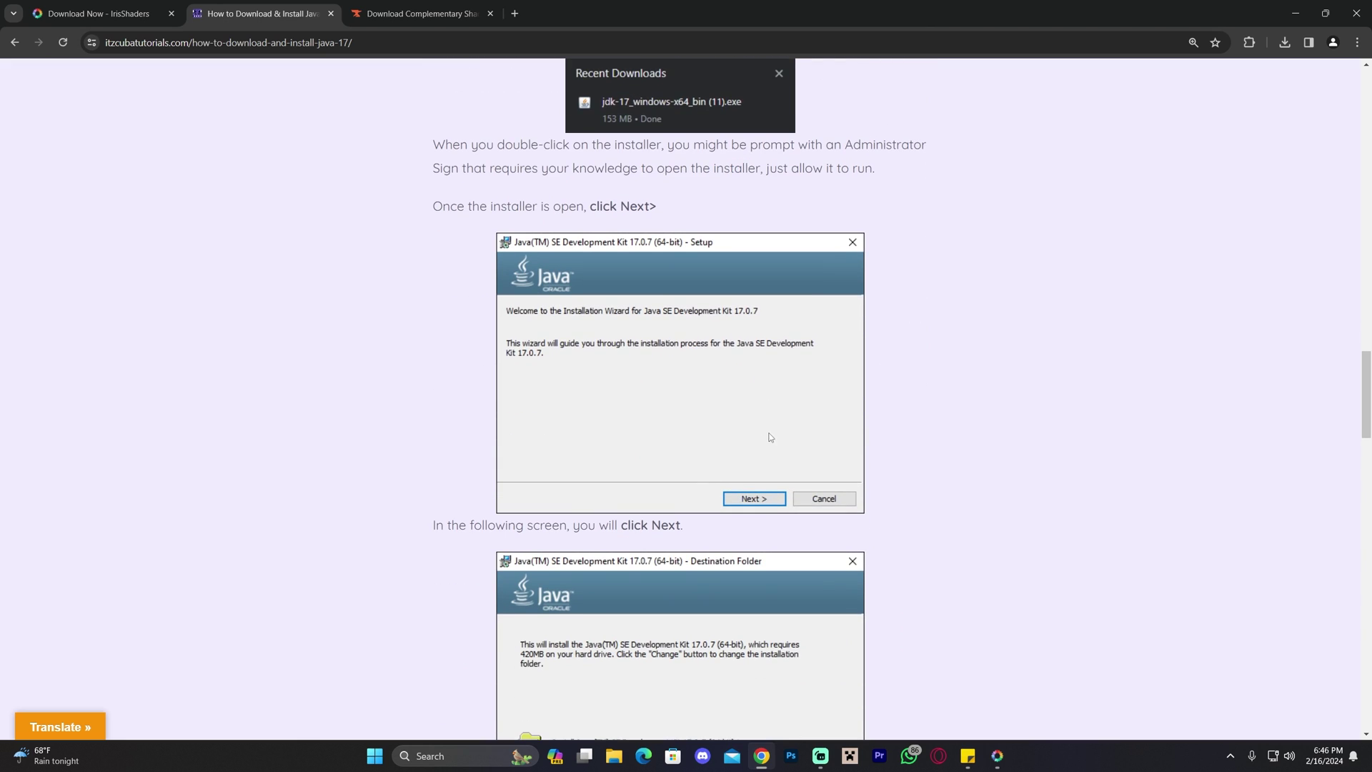
scroll(704, 508, down, 7)
scroll(704, 508, down, 5)
scroll(704, 509, up, 3)
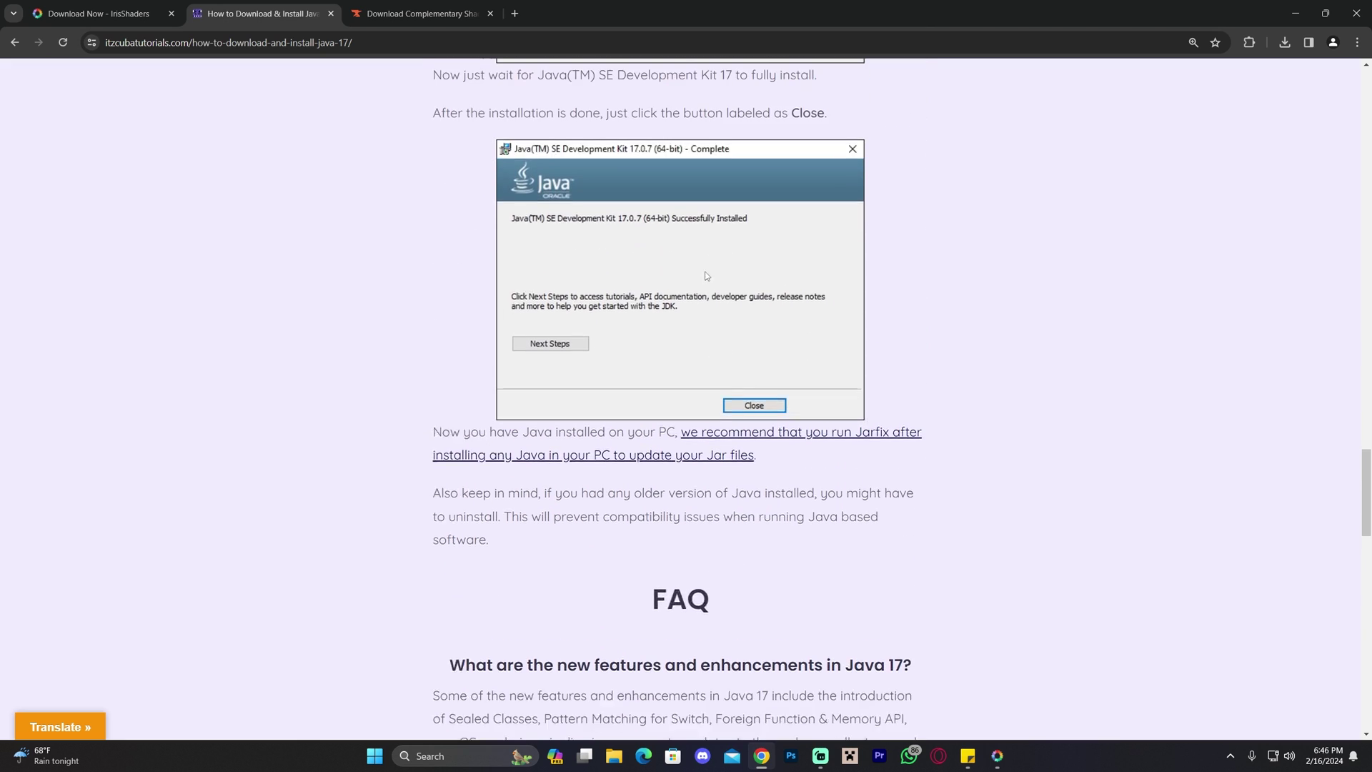
click(391, 15)
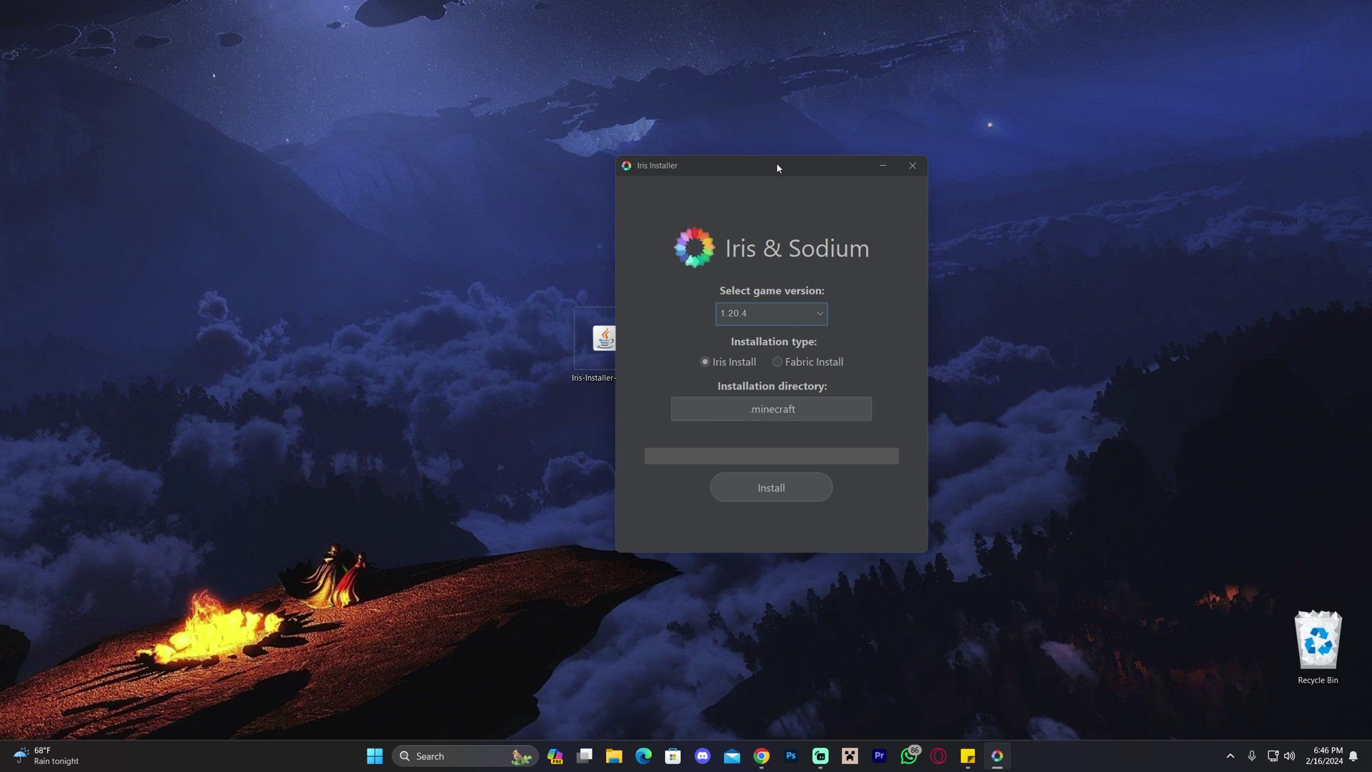
Install Iris for game version 1.20.4 with the Iris Install type into .minecraft, and close the installer.
drag(778, 168, 696, 186)
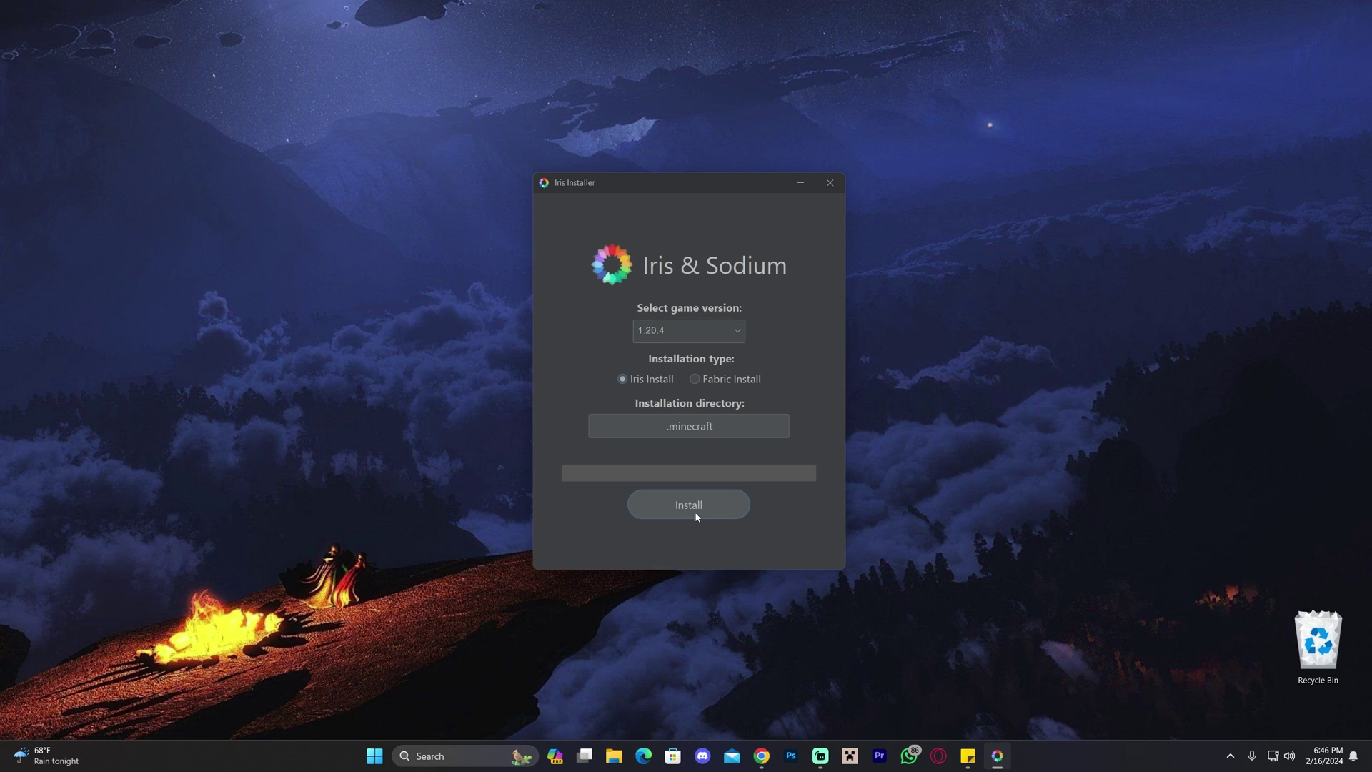
click(670, 336)
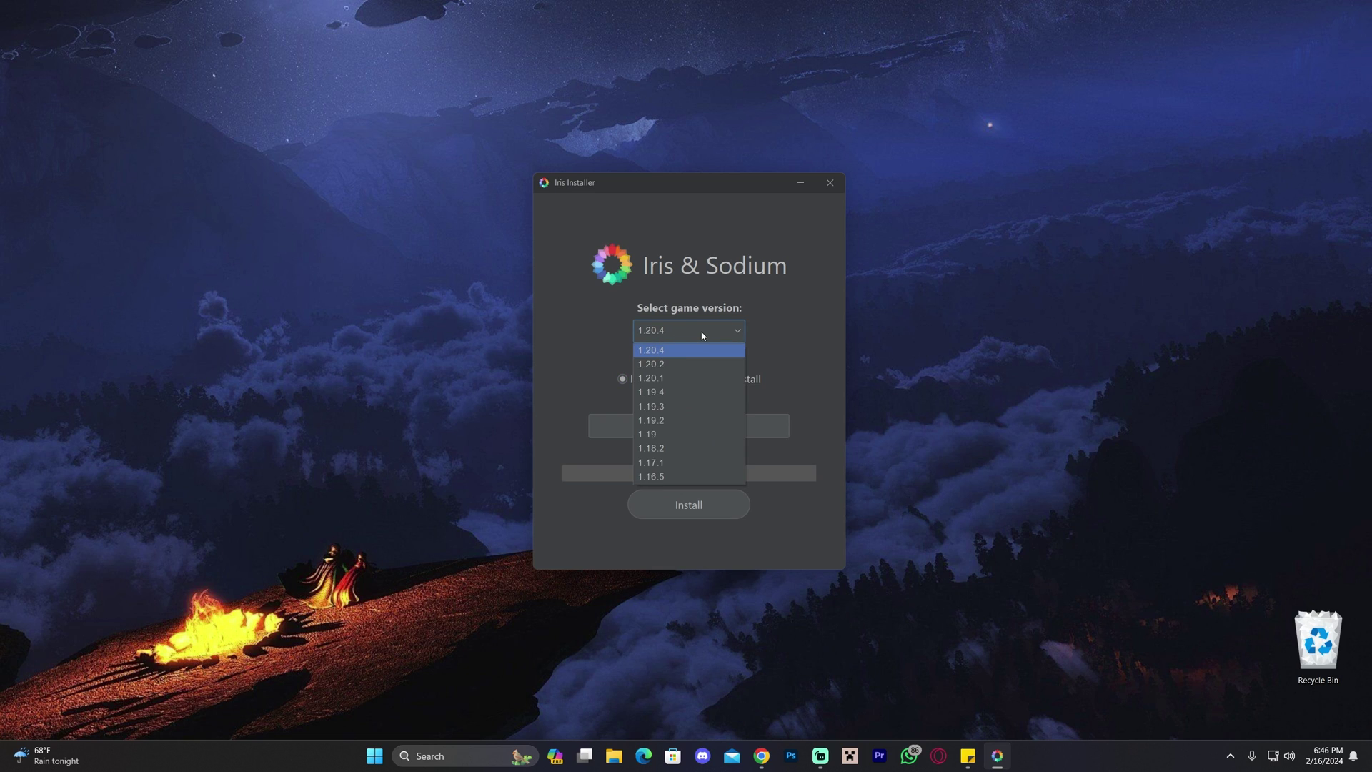
click(703, 336)
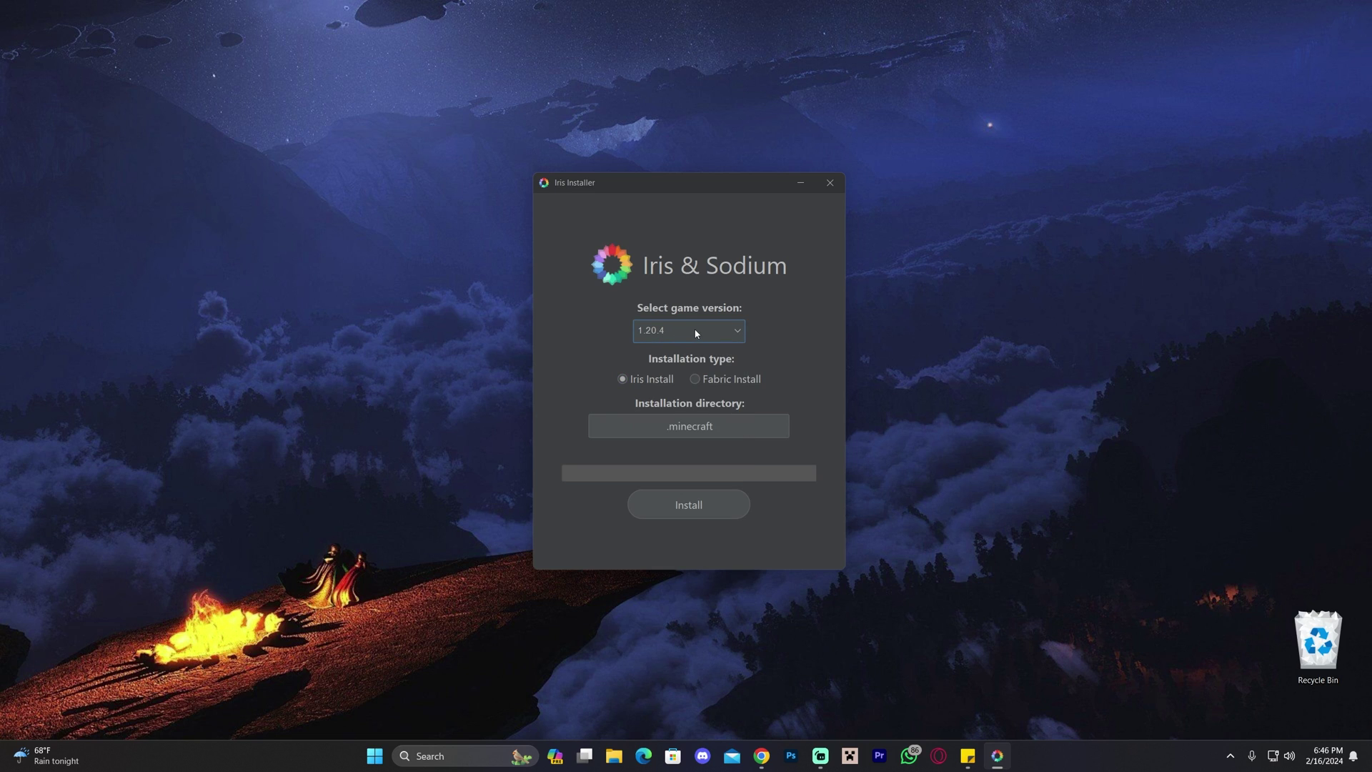
click(696, 333)
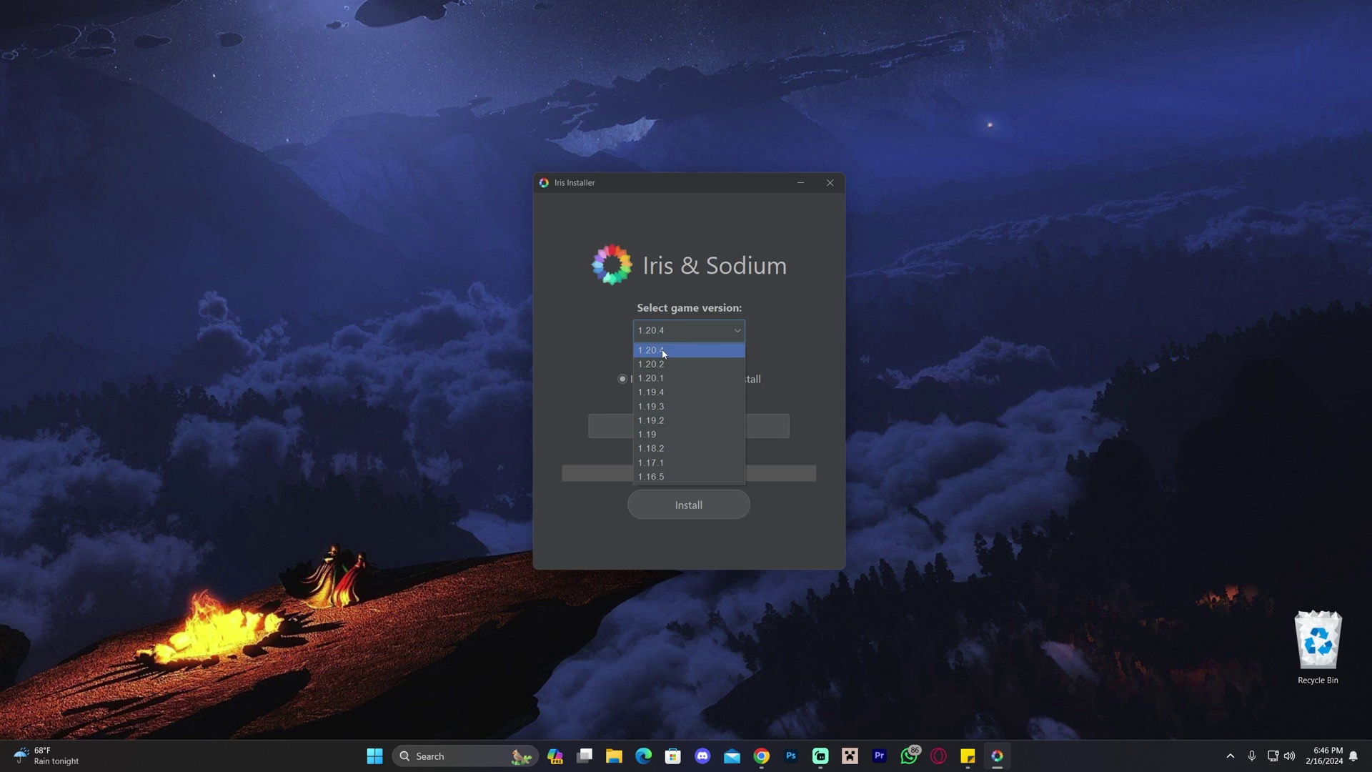
click(663, 351)
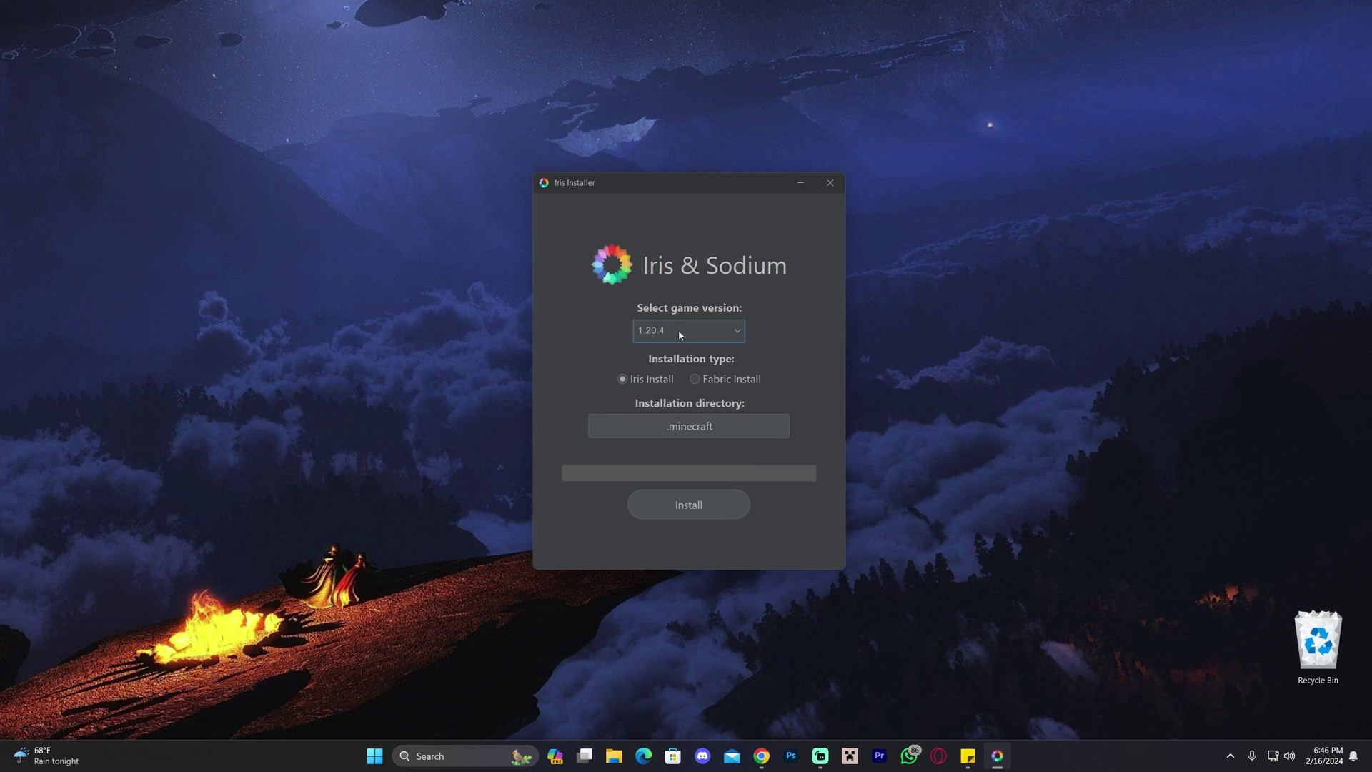
click(693, 507)
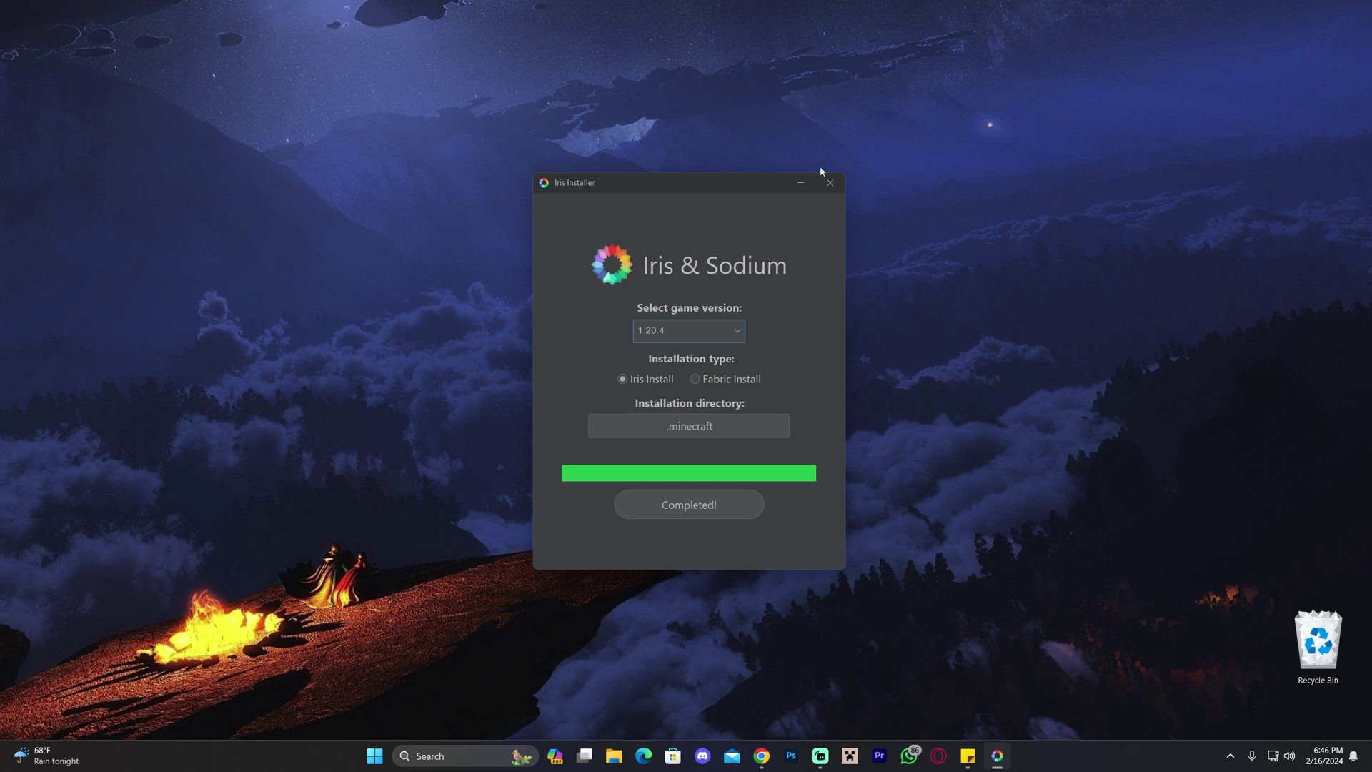
click(830, 183)
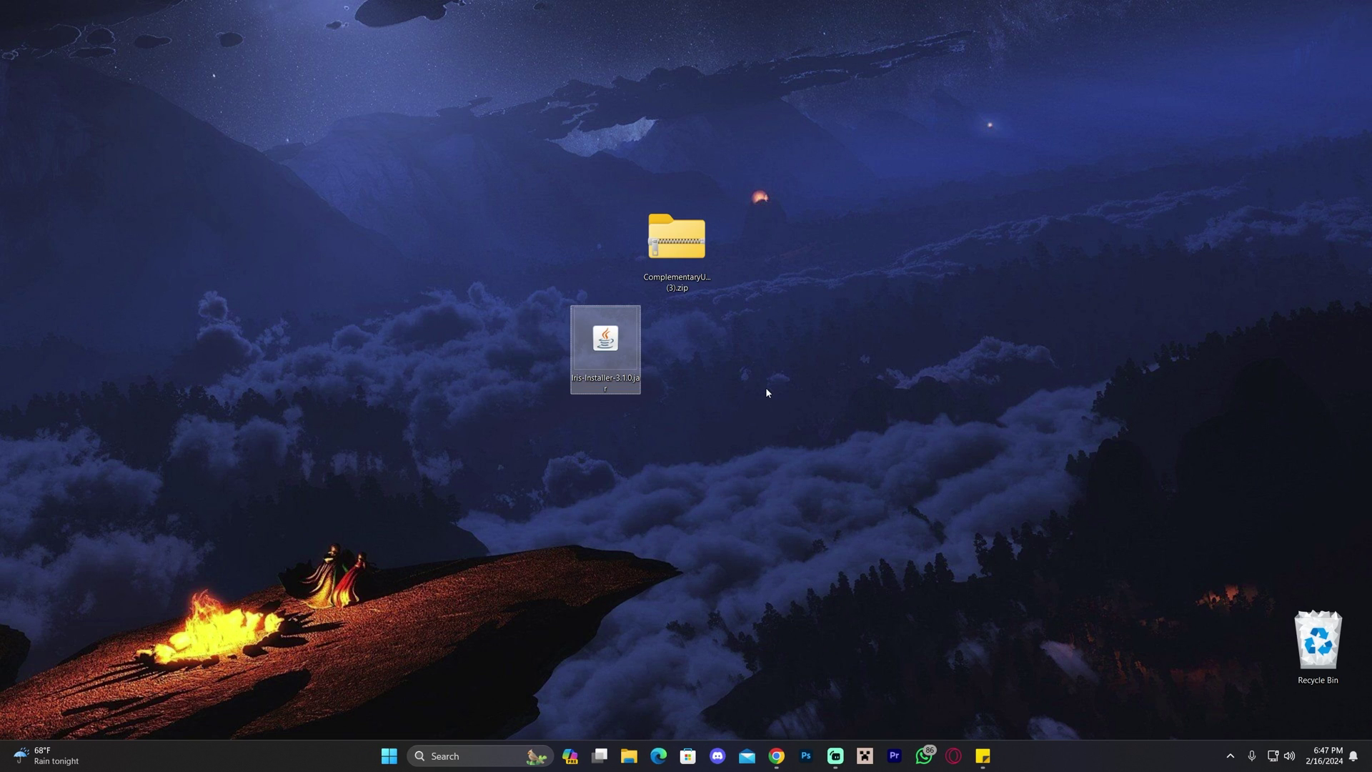
Delete the Iris installer file from the desktop and move the Complementary Unbound zip towards the middle.
key(Delete)
drag(672, 228, 672, 328)
drag(844, 233, 599, 396)
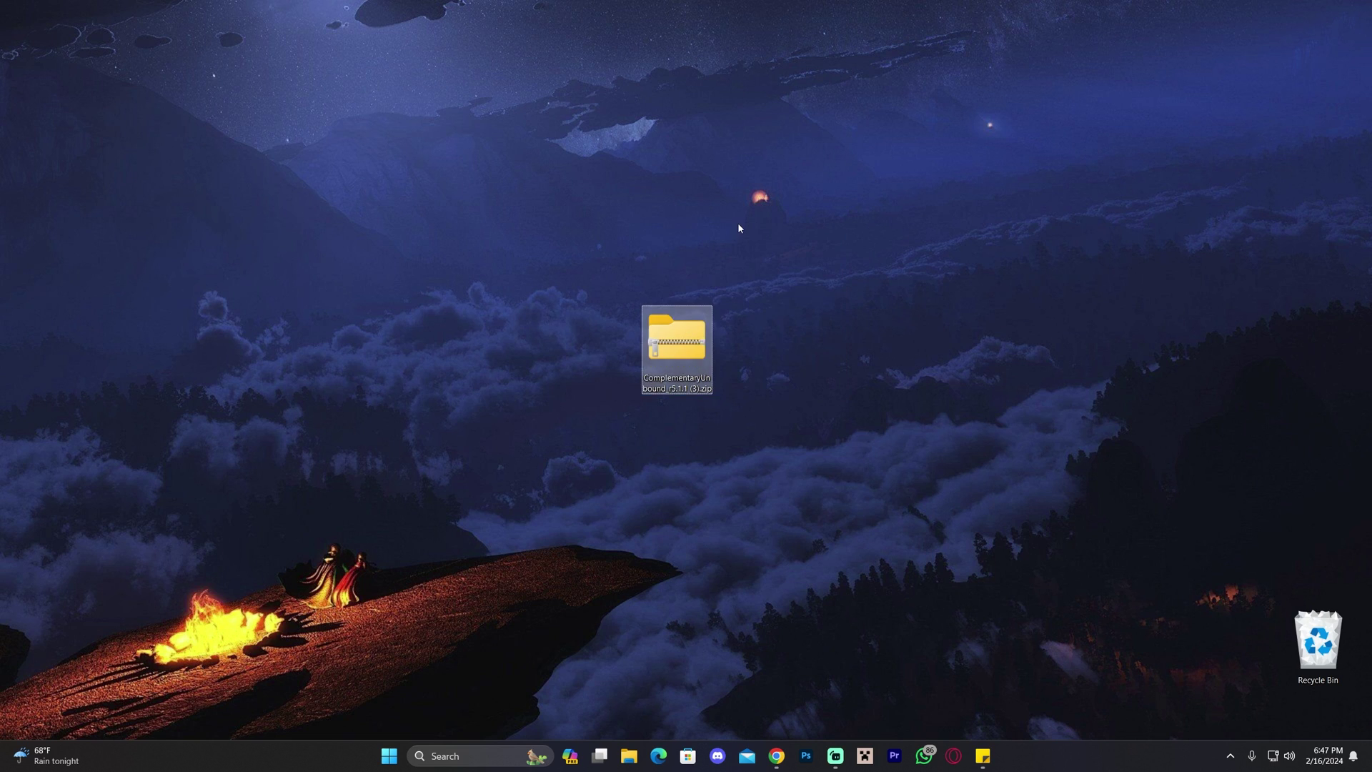
click(768, 241)
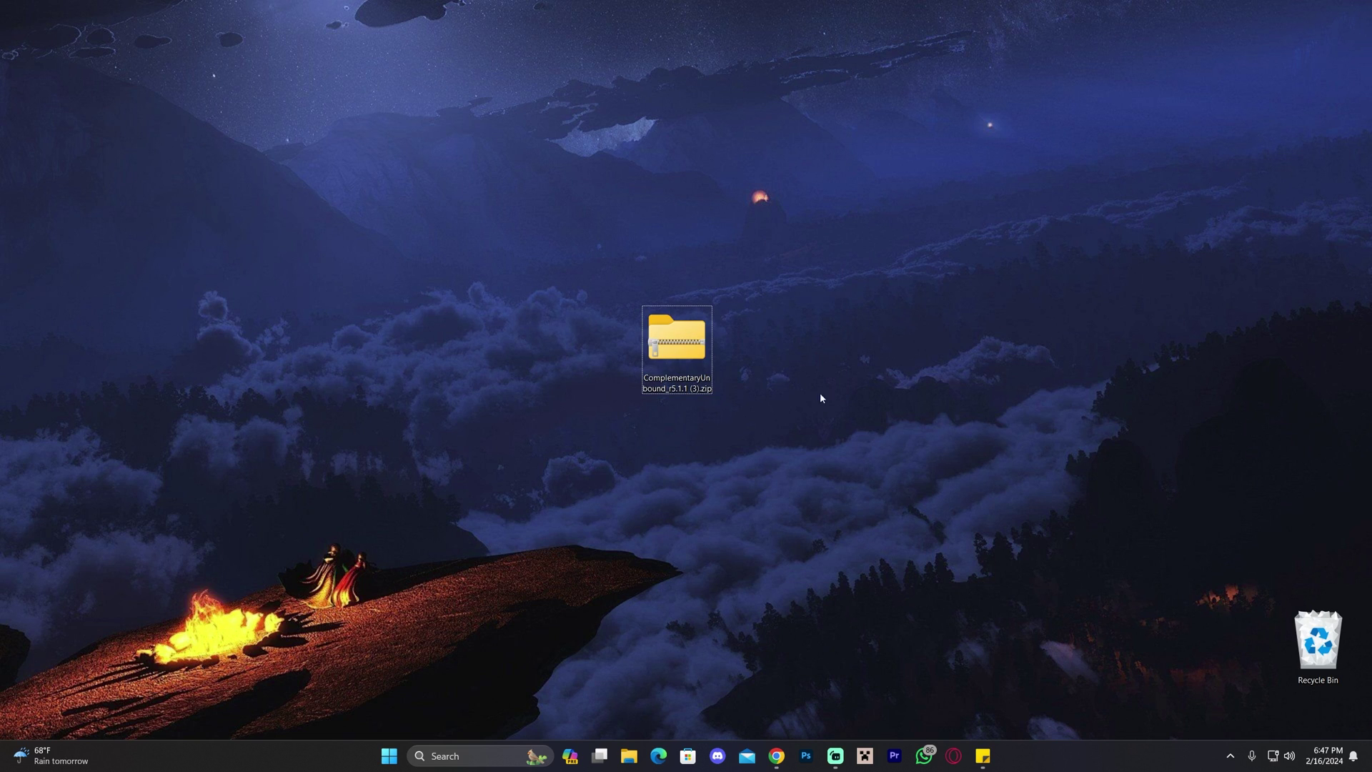
Open the Minecraft Launcher and maximize its window.
click(869, 757)
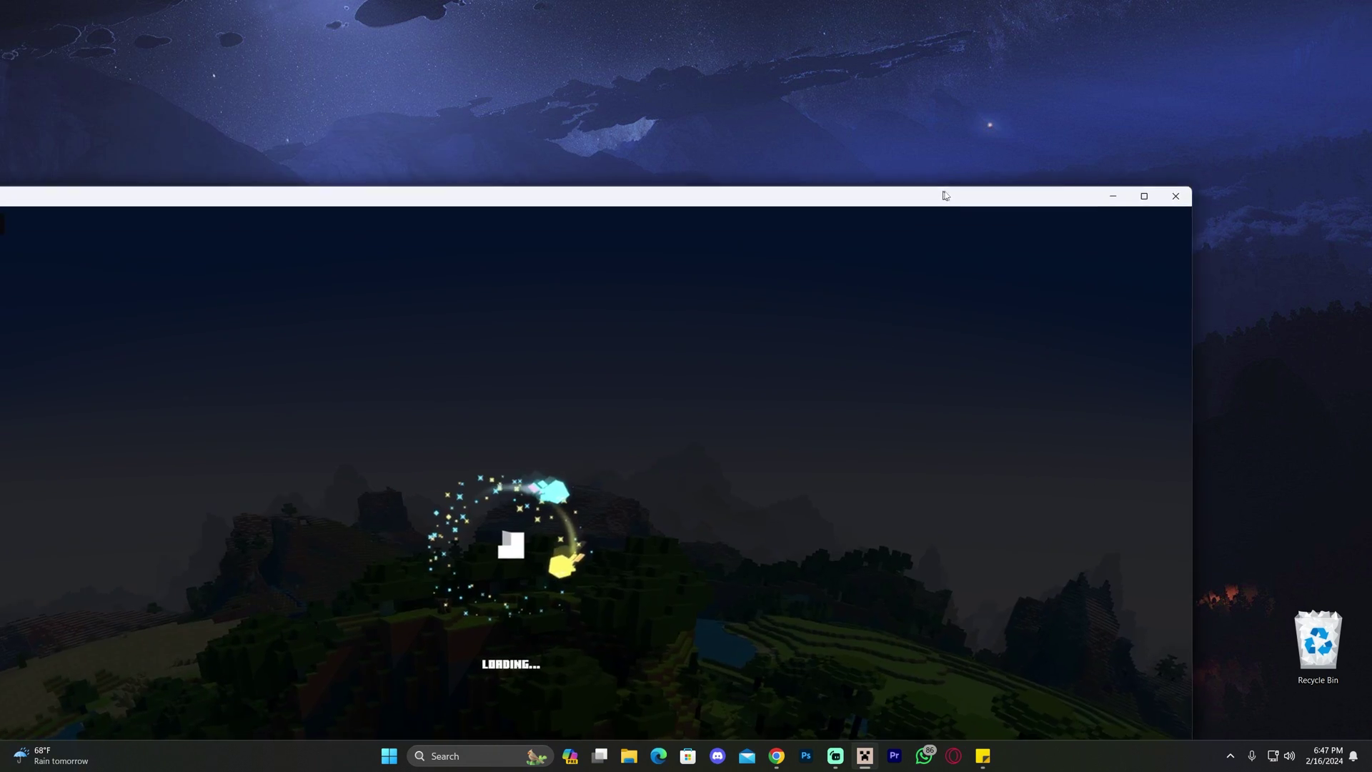
double_click(796, 195)
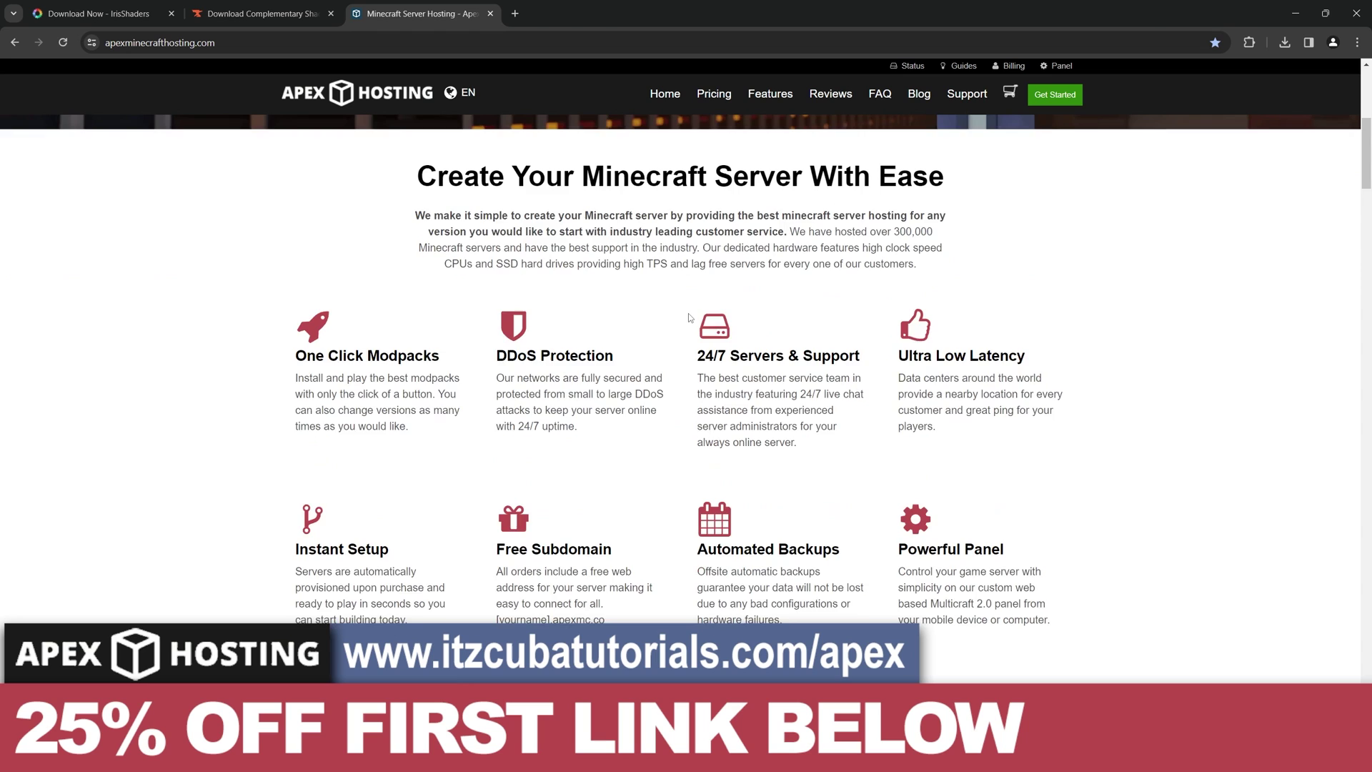
Look over the Apex Hosting page, including its Minecraft server features and the 25% off first invoice offer.
scroll(984, 382, down, 1)
scroll(985, 383, up, 5)
scroll(488, 344, up, 3)
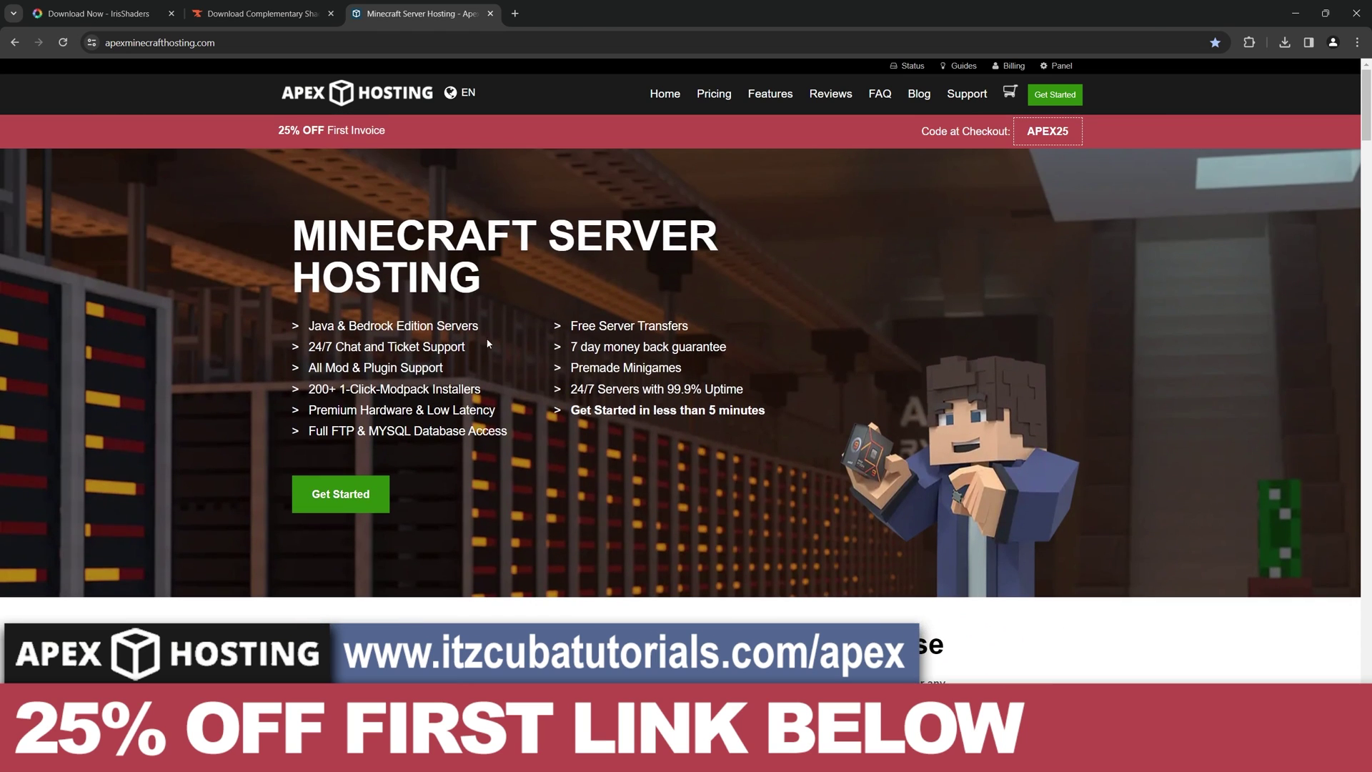
drag(312, 231, 757, 243)
click(477, 283)
drag(479, 280, 290, 278)
drag(278, 130, 434, 143)
click(517, 244)
drag(346, 325, 309, 326)
click(479, 342)
drag(315, 389, 489, 389)
click(491, 388)
scroll(580, 307, down, 2)
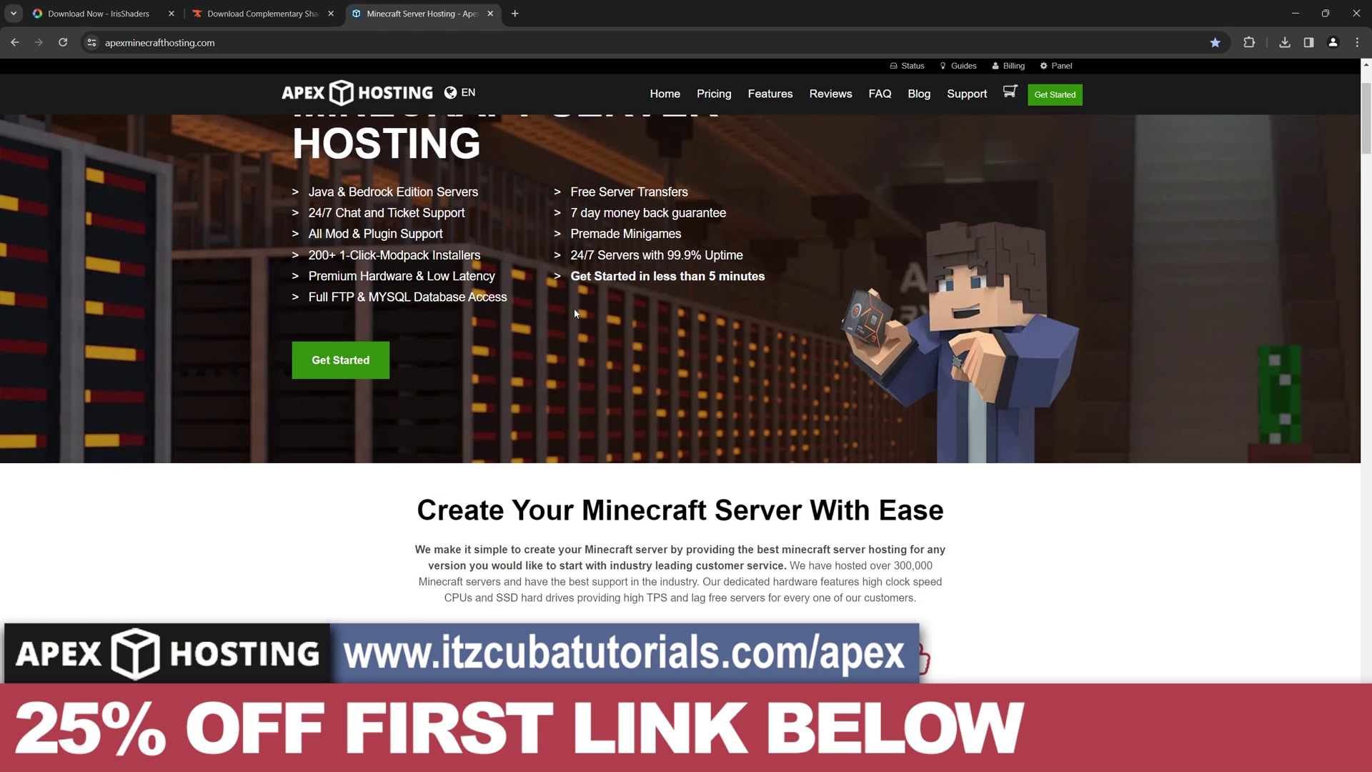
scroll(575, 313, up, 2)
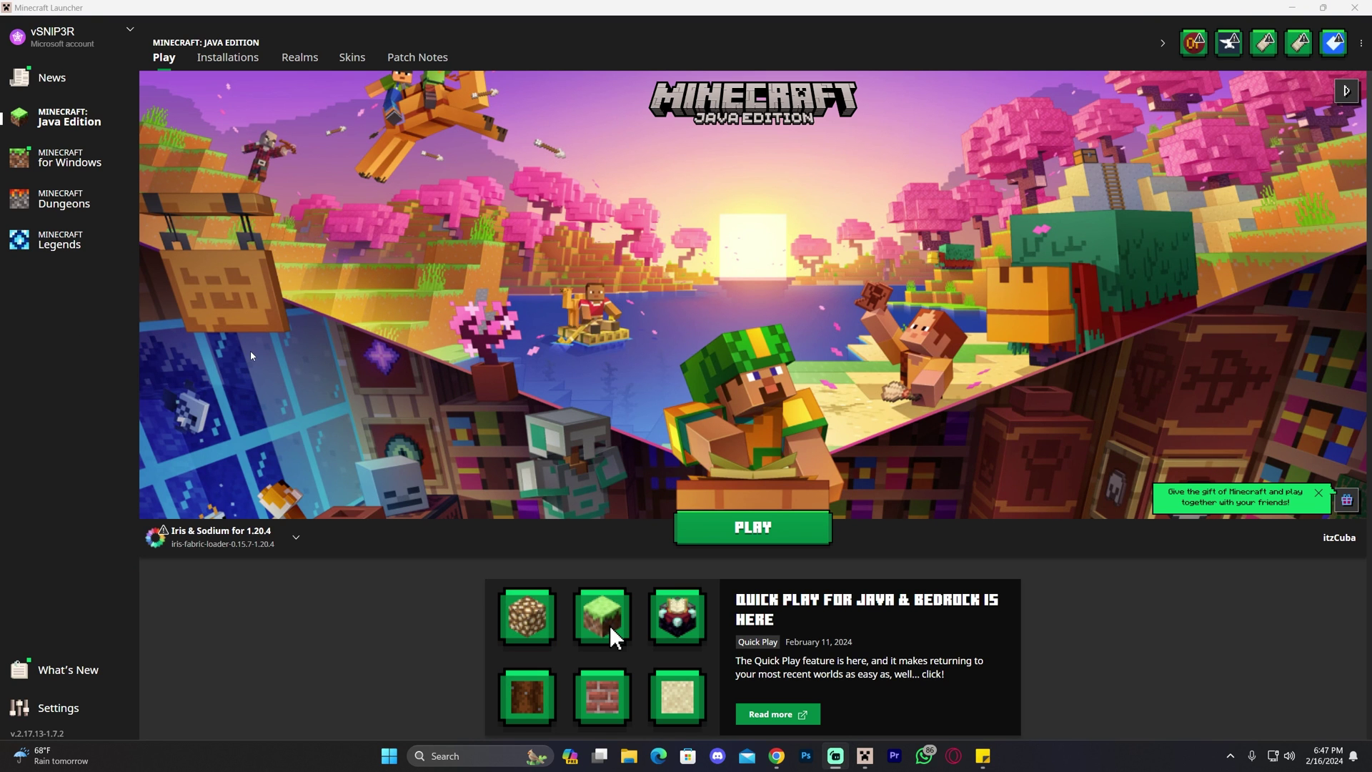
Show modded versions in the launcher's list of Java Edition installations.
mouse_move(219, 543)
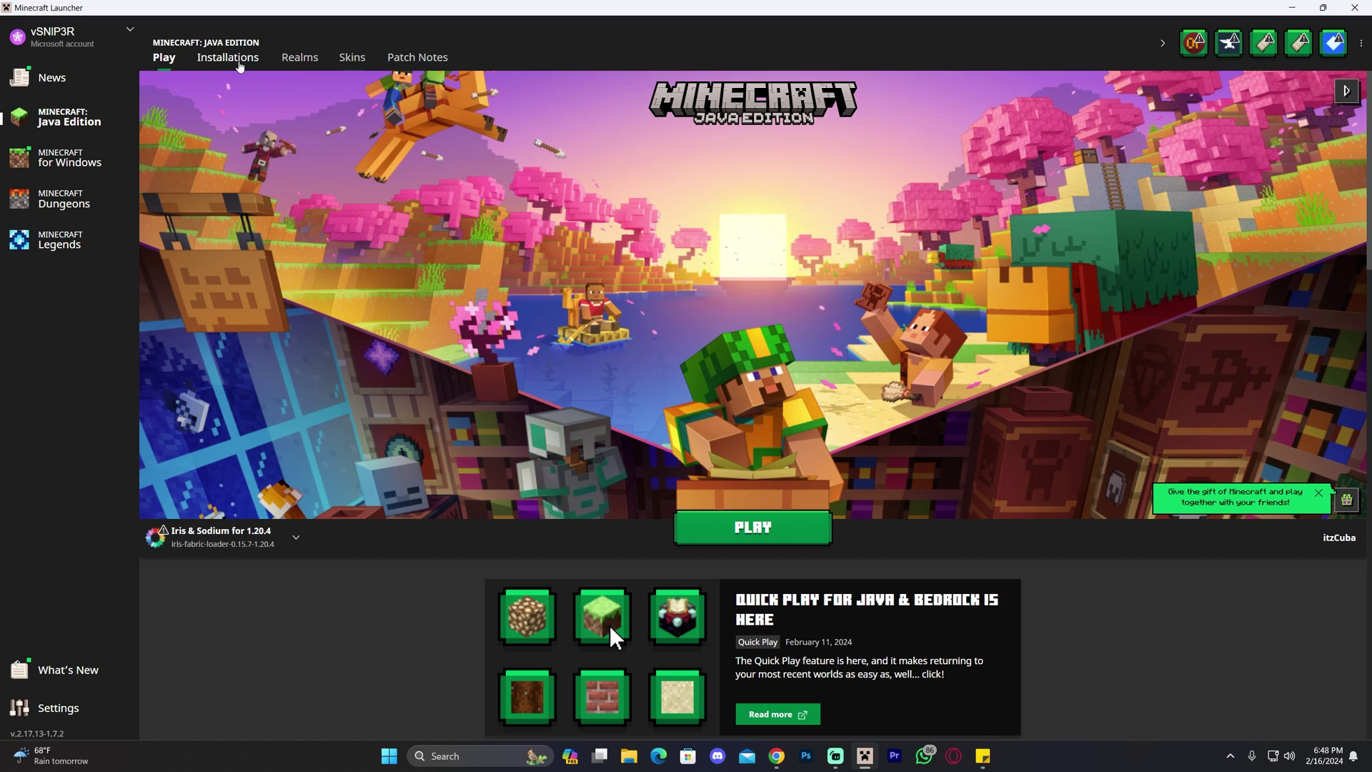
click(243, 62)
click(972, 102)
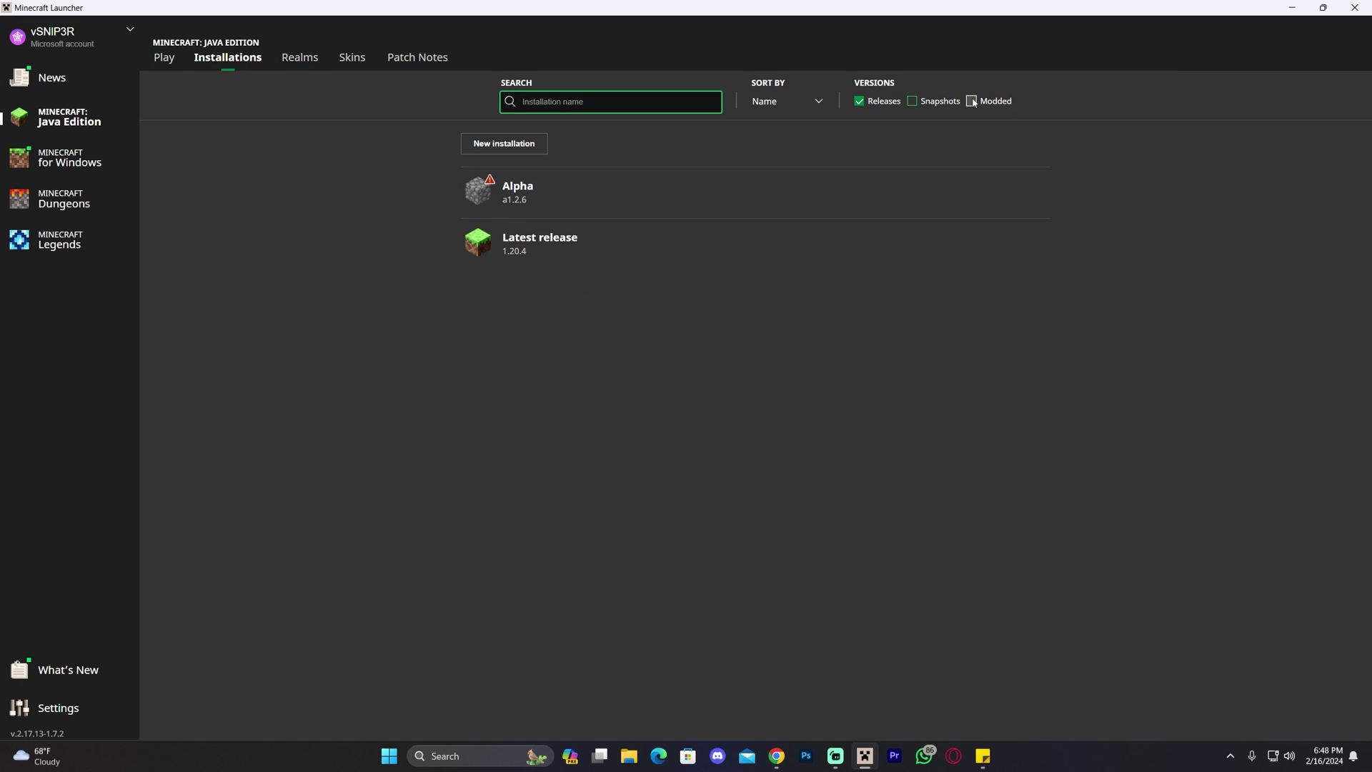
click(973, 102)
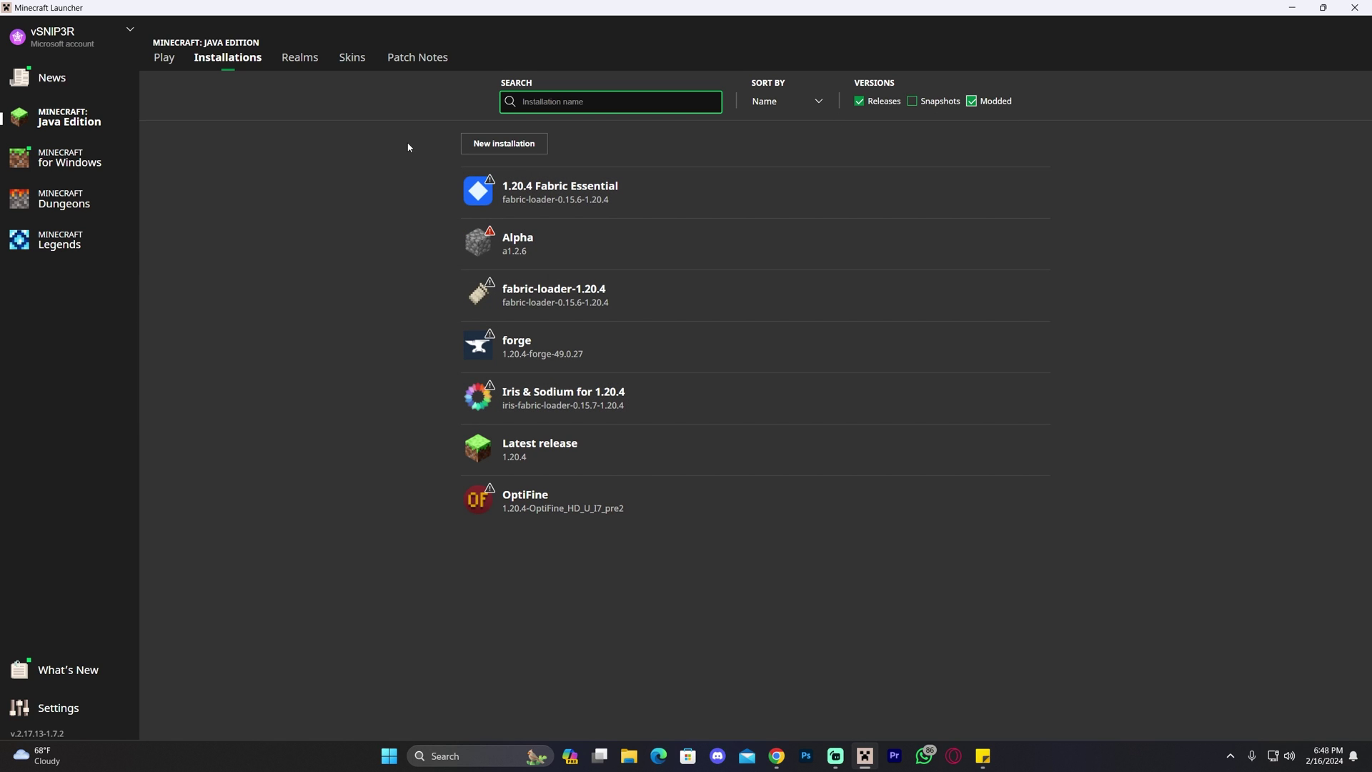
click(500, 144)
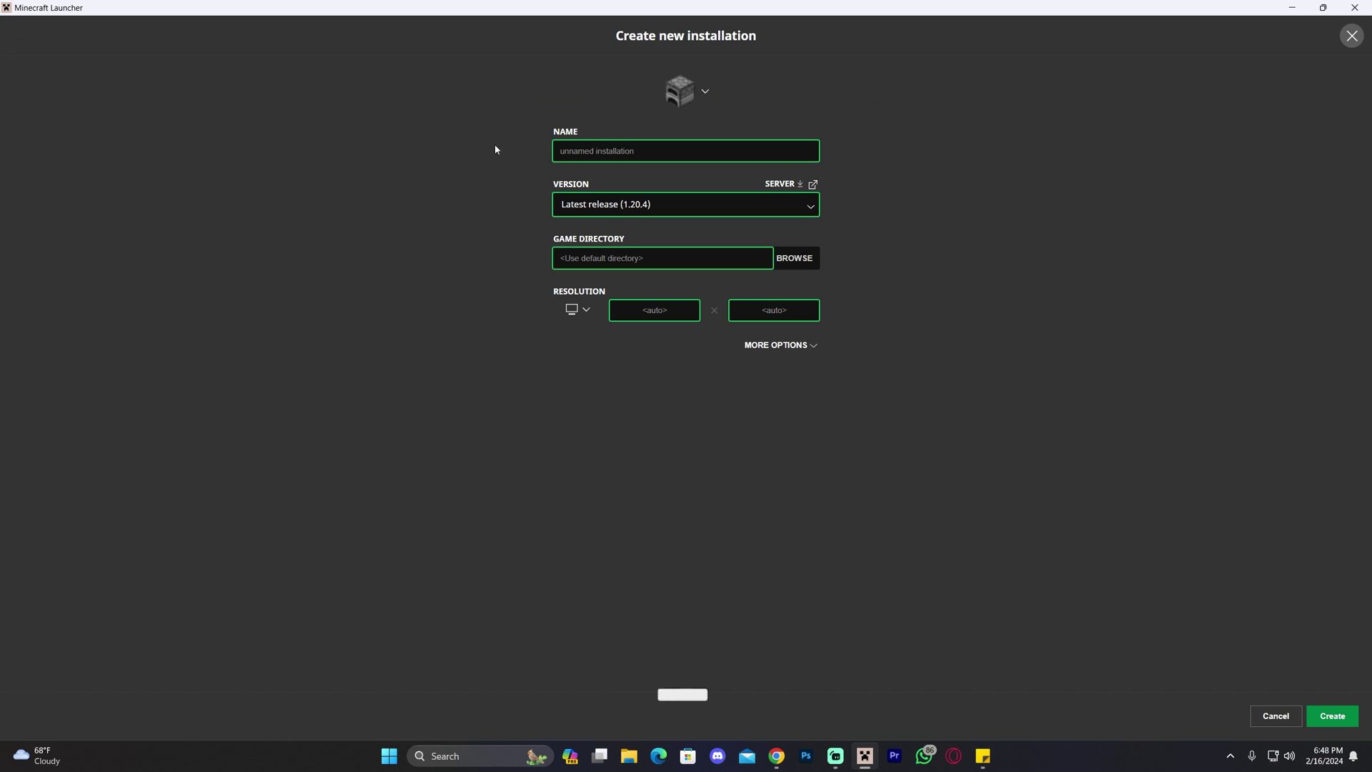
text(iris)
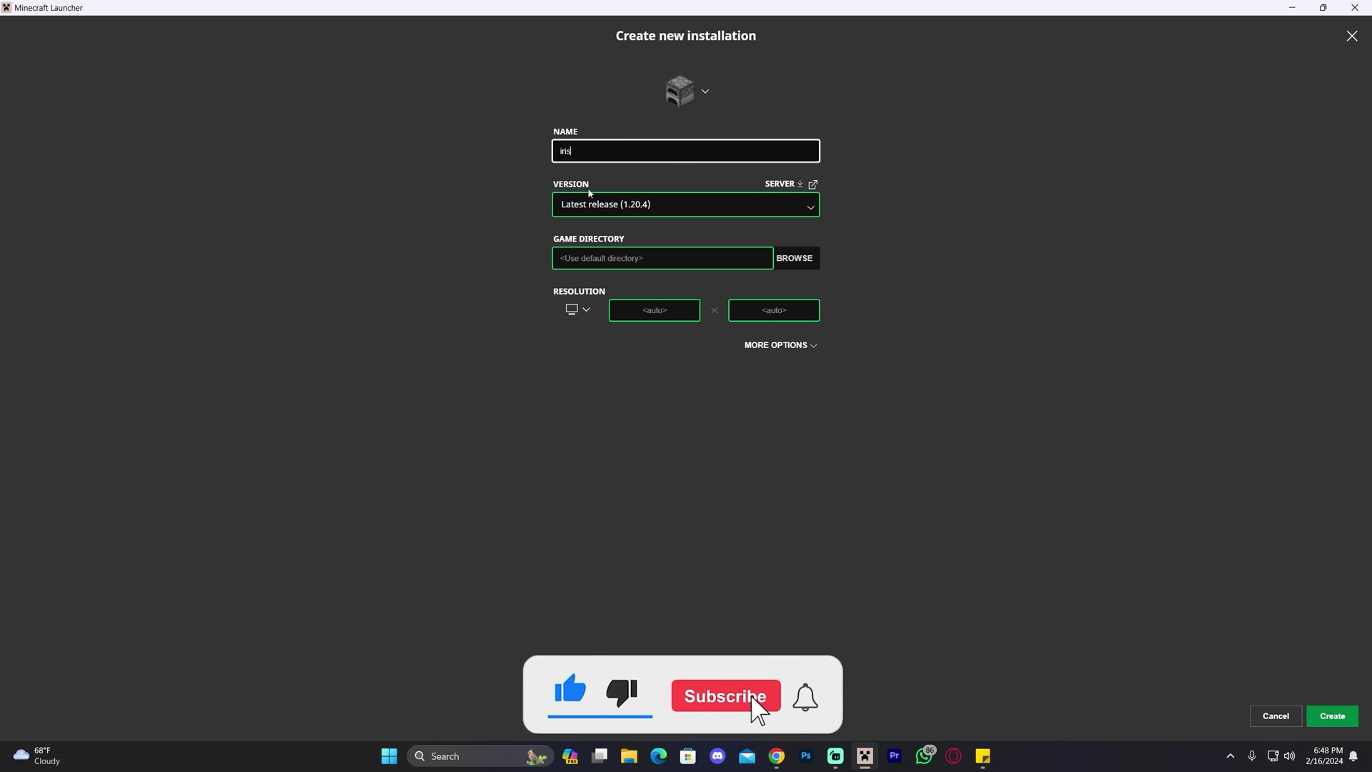
click(572, 204)
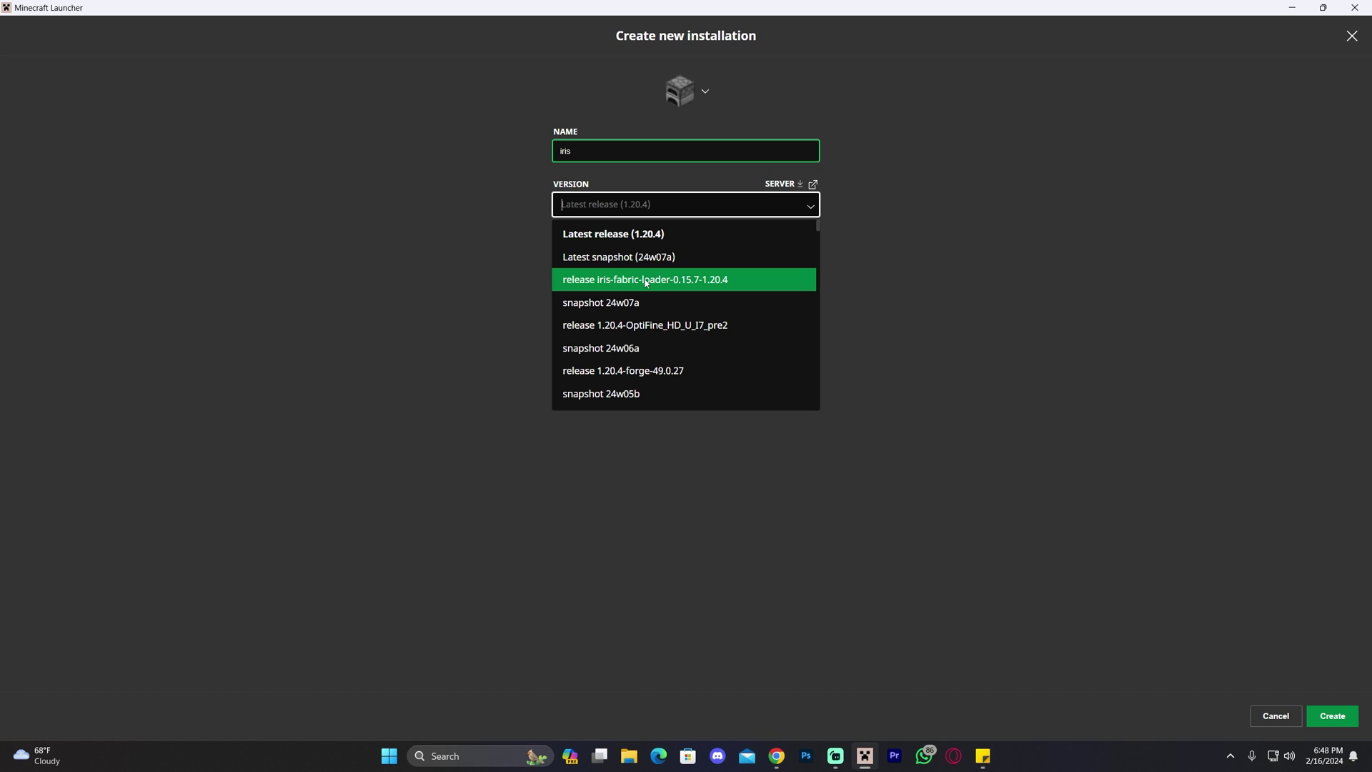
click(655, 284)
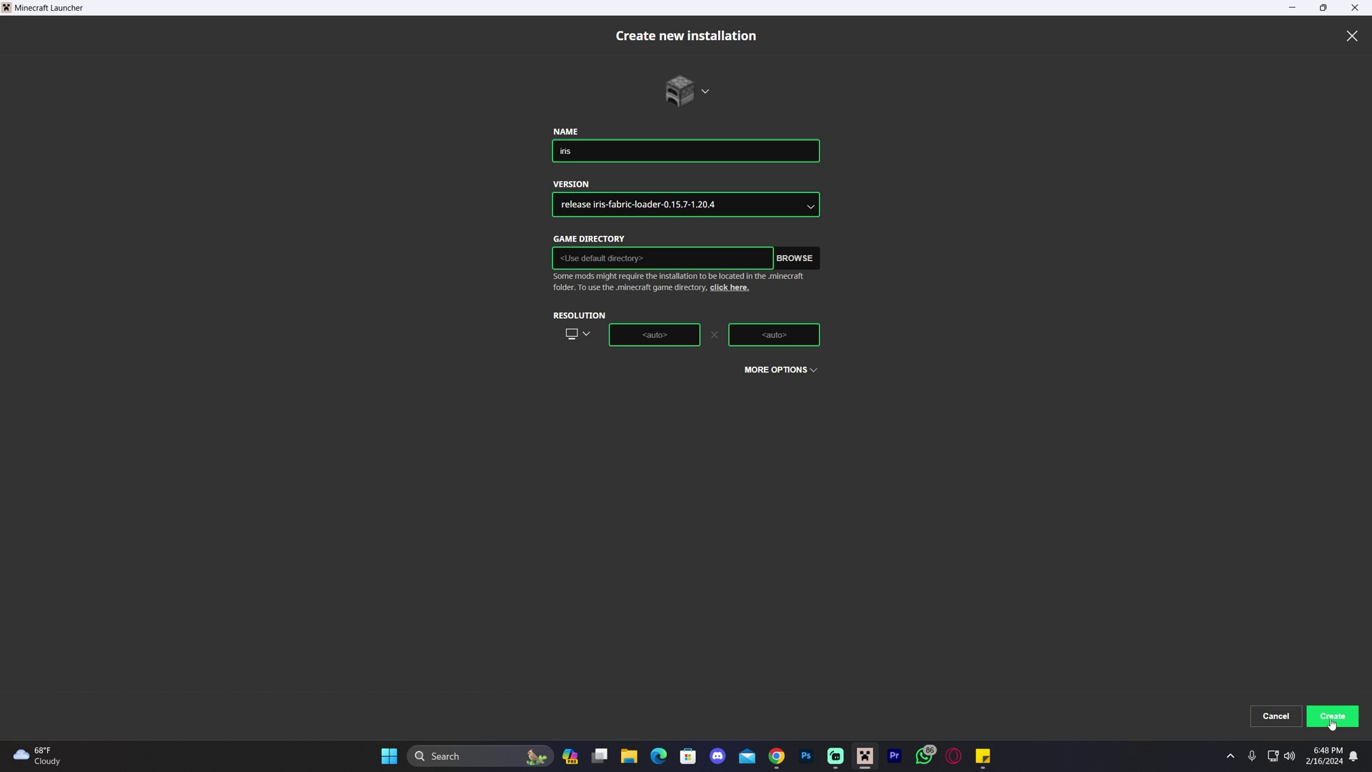
click(1275, 715)
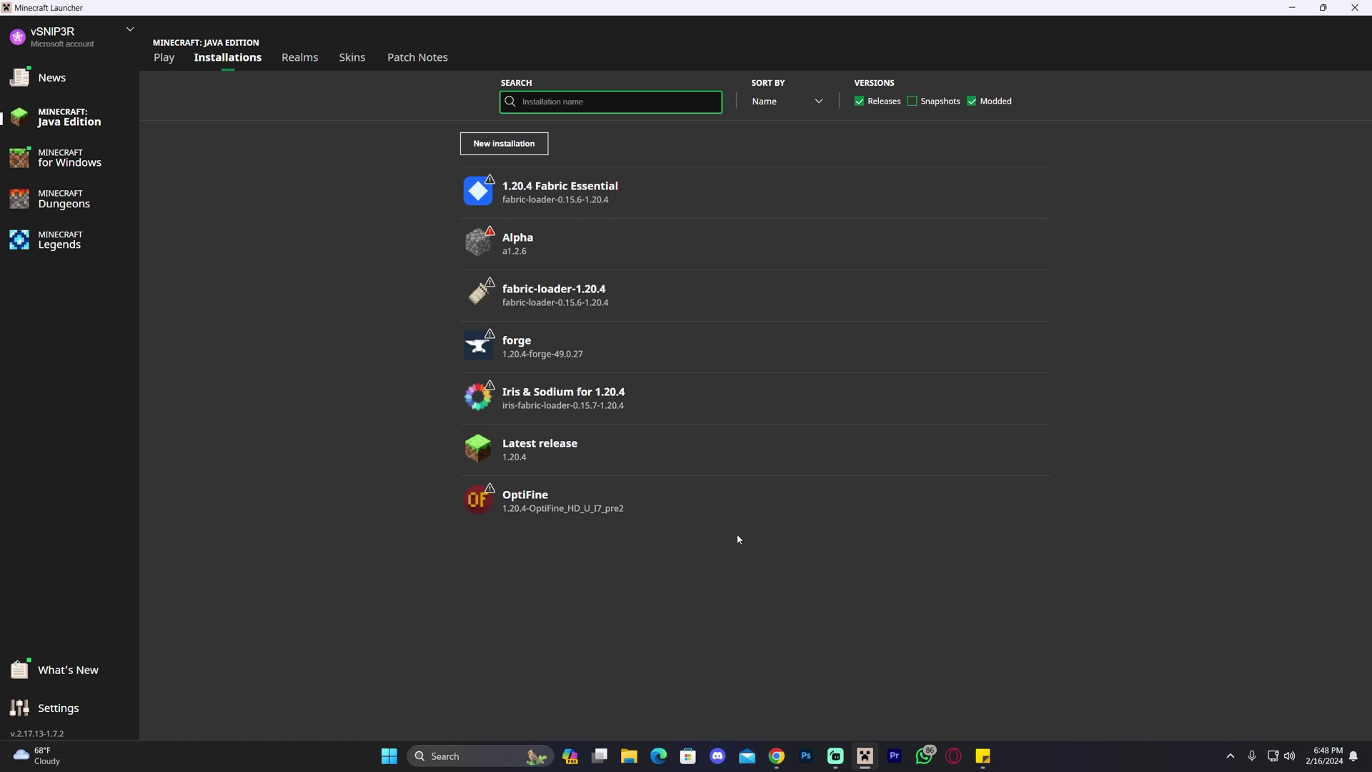
Launch the Iris & Sodium for 1.20.4 installation, accepting the modified-installation risks without further warnings.
click(165, 57)
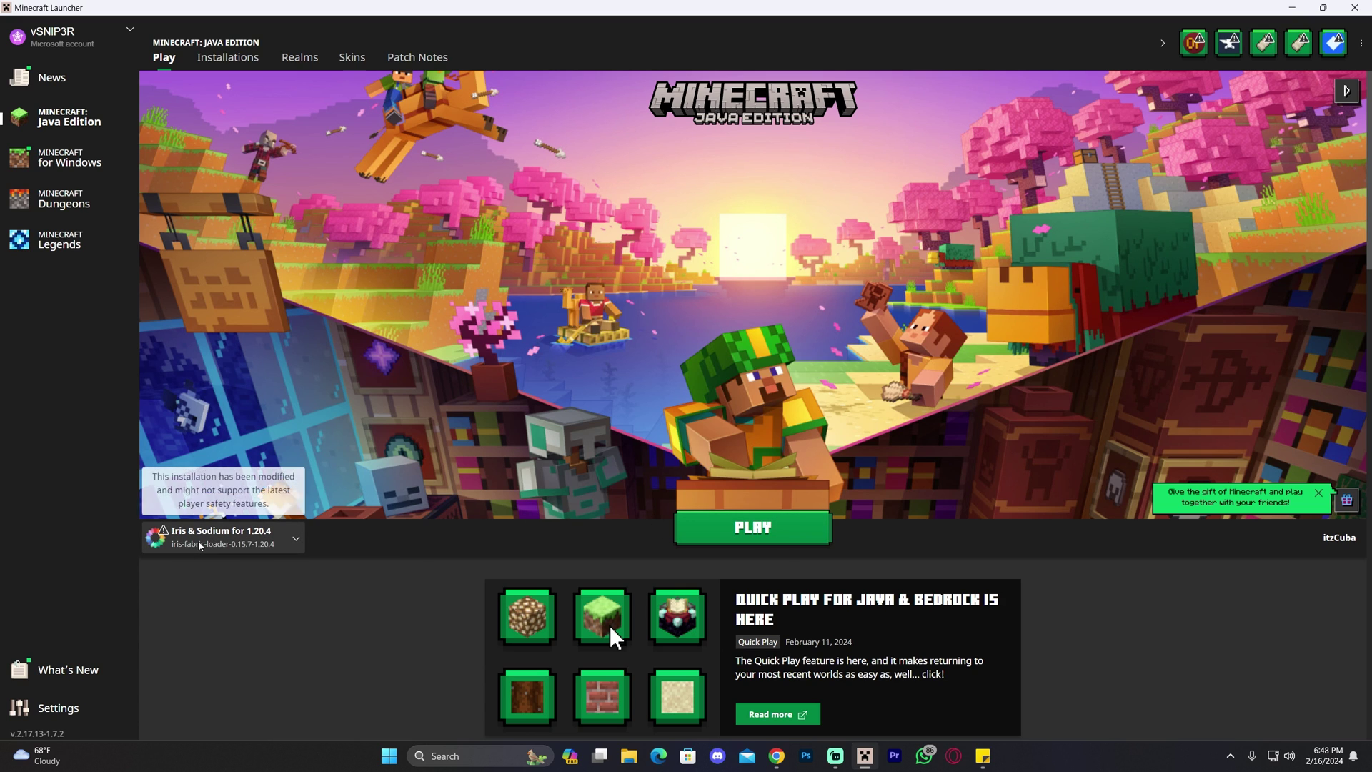
click(779, 535)
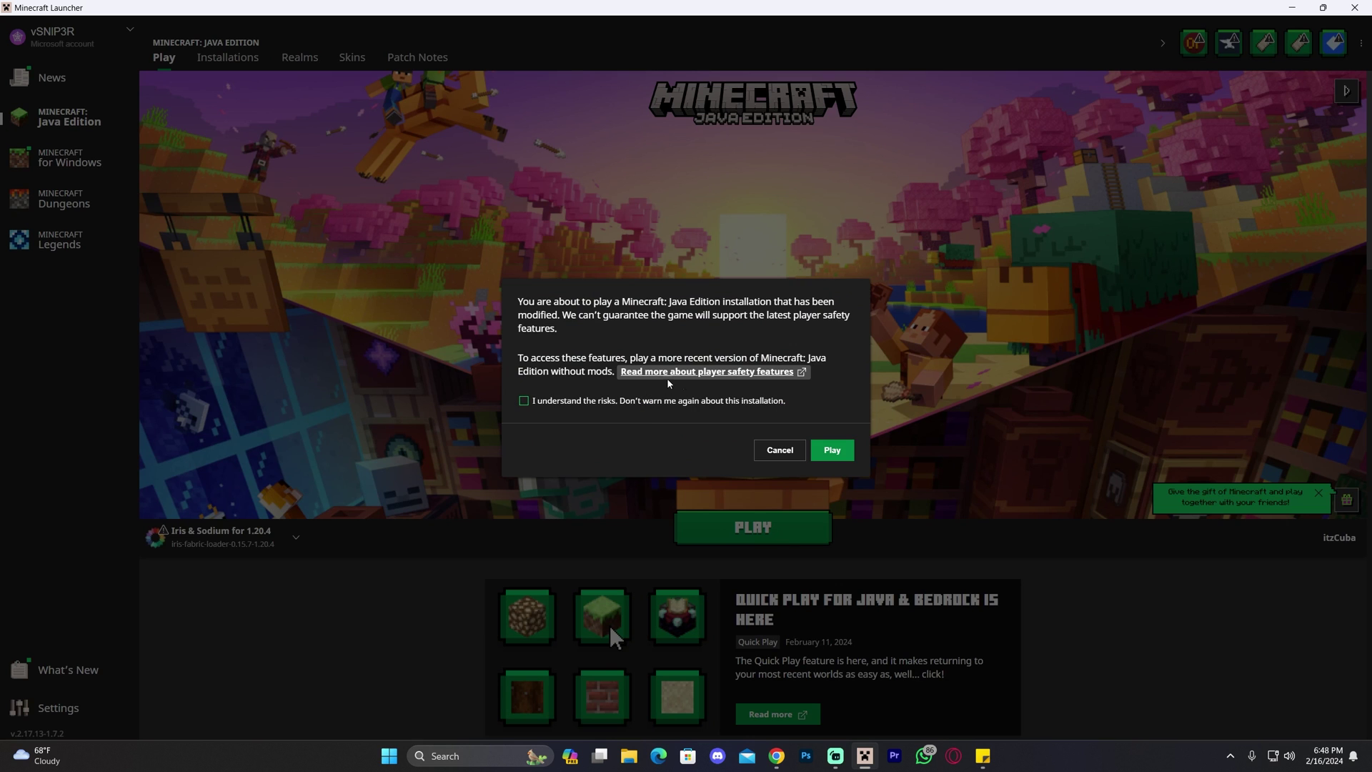
click(560, 401)
click(829, 451)
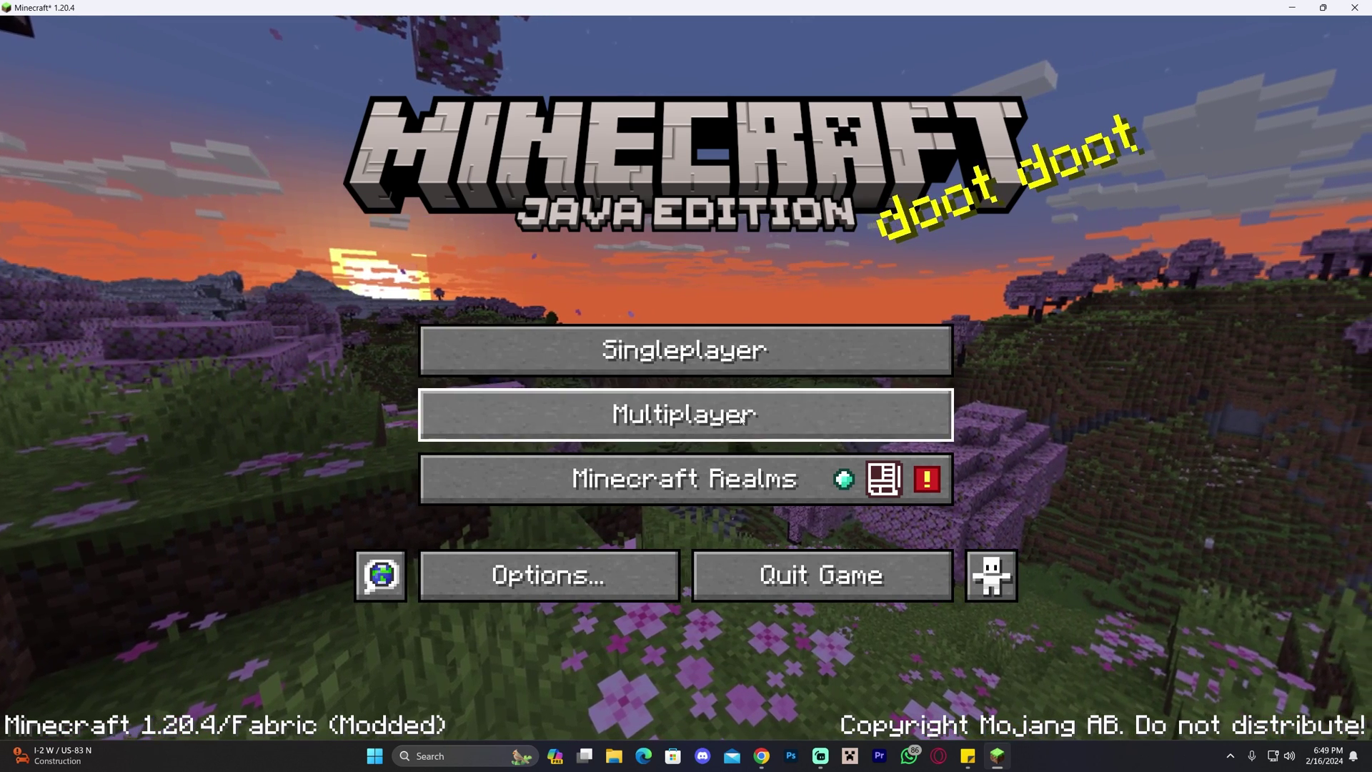
Open the singleplayer world and walk through the forest.
click(799, 359)
click(384, 191)
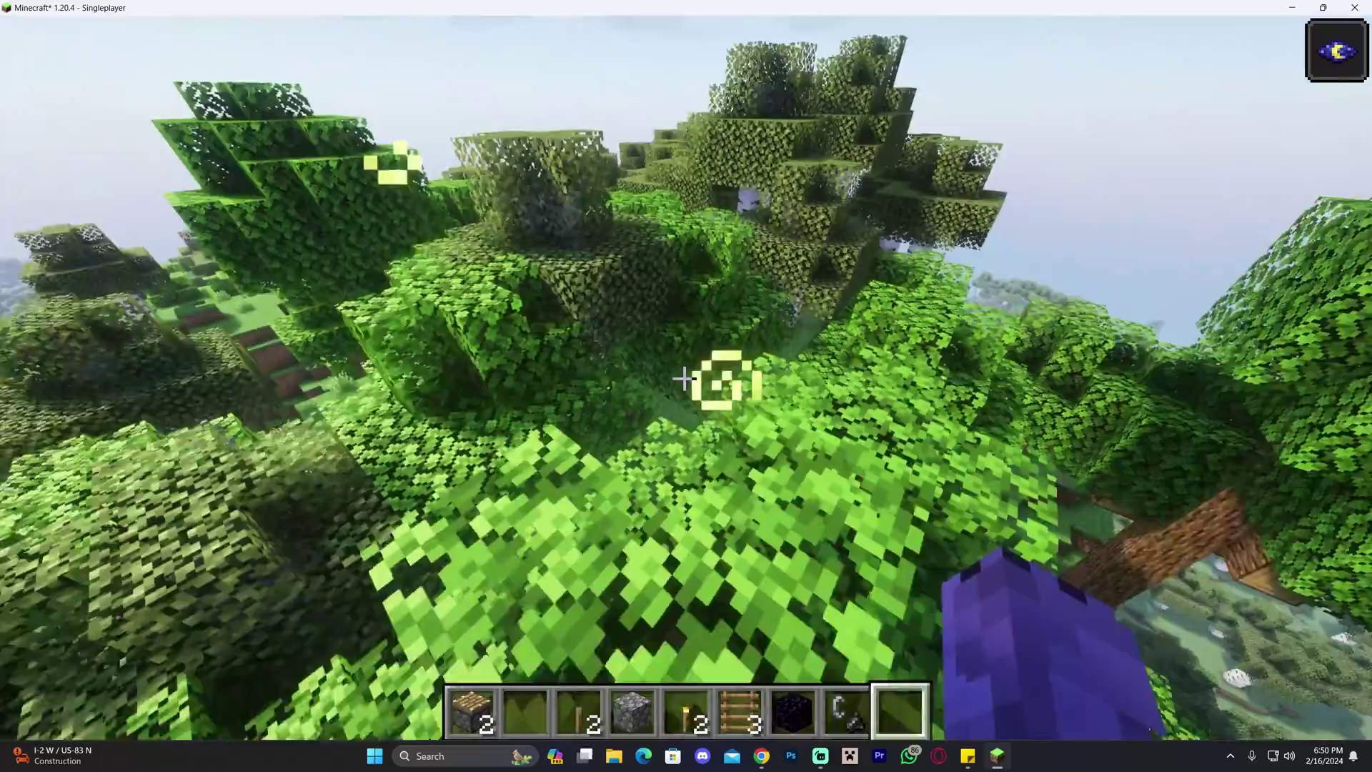
key(w)
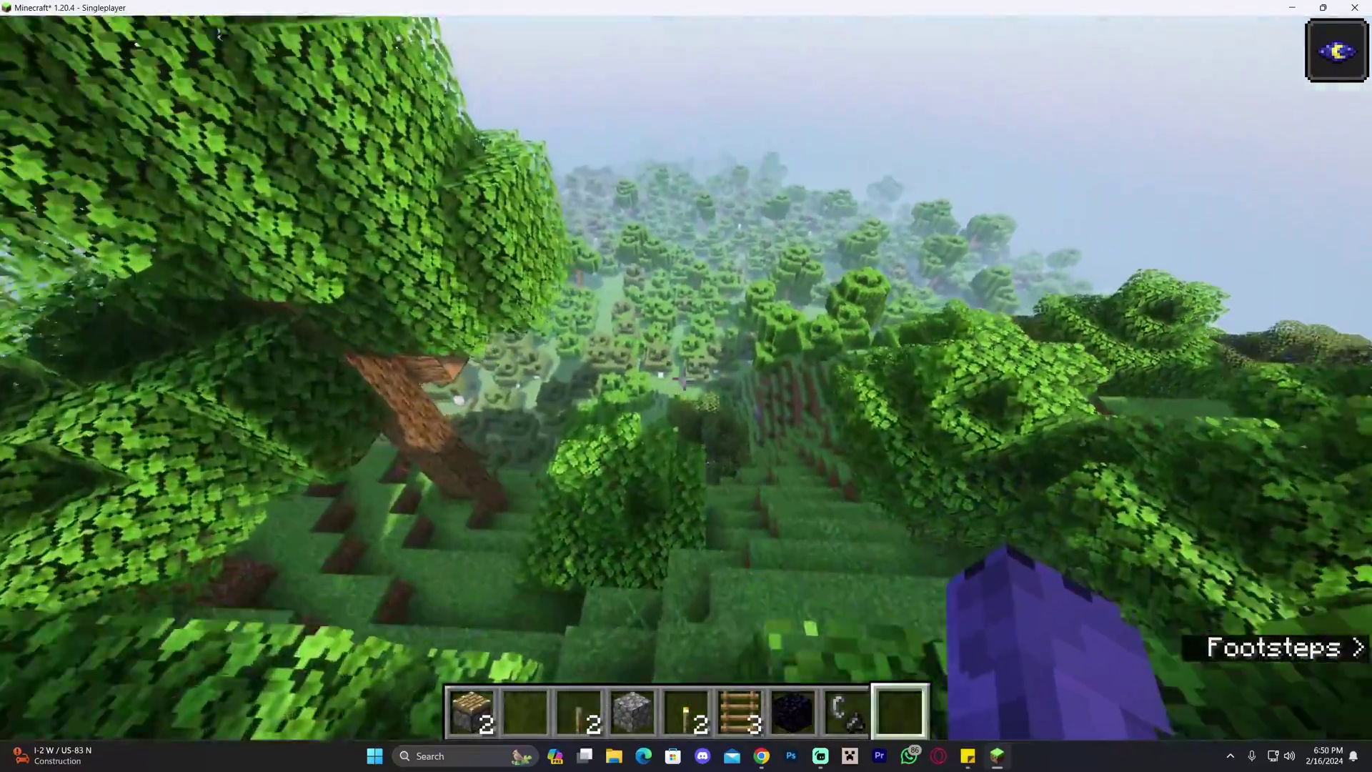
Turn the shaders off and return to first-person view with the HUD shown.
key(k)
key(w)
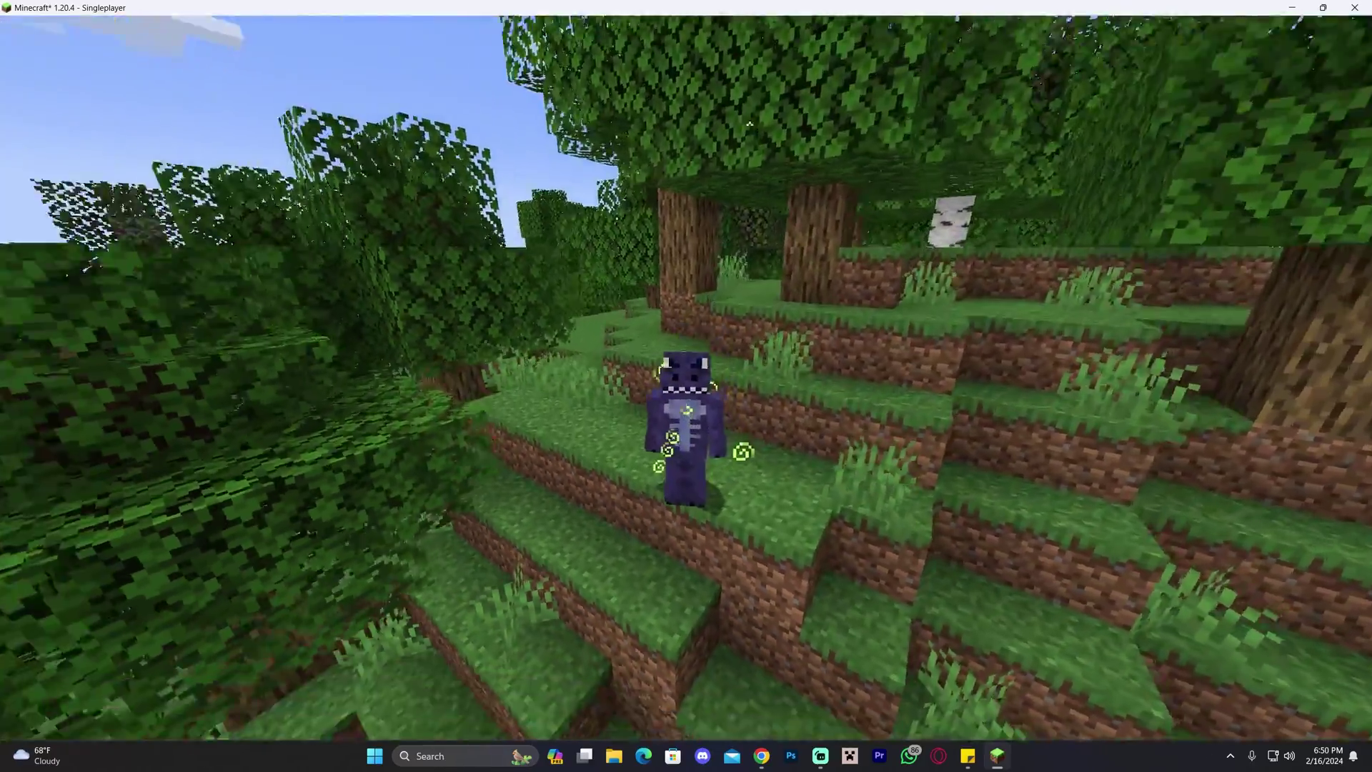
key(F1)
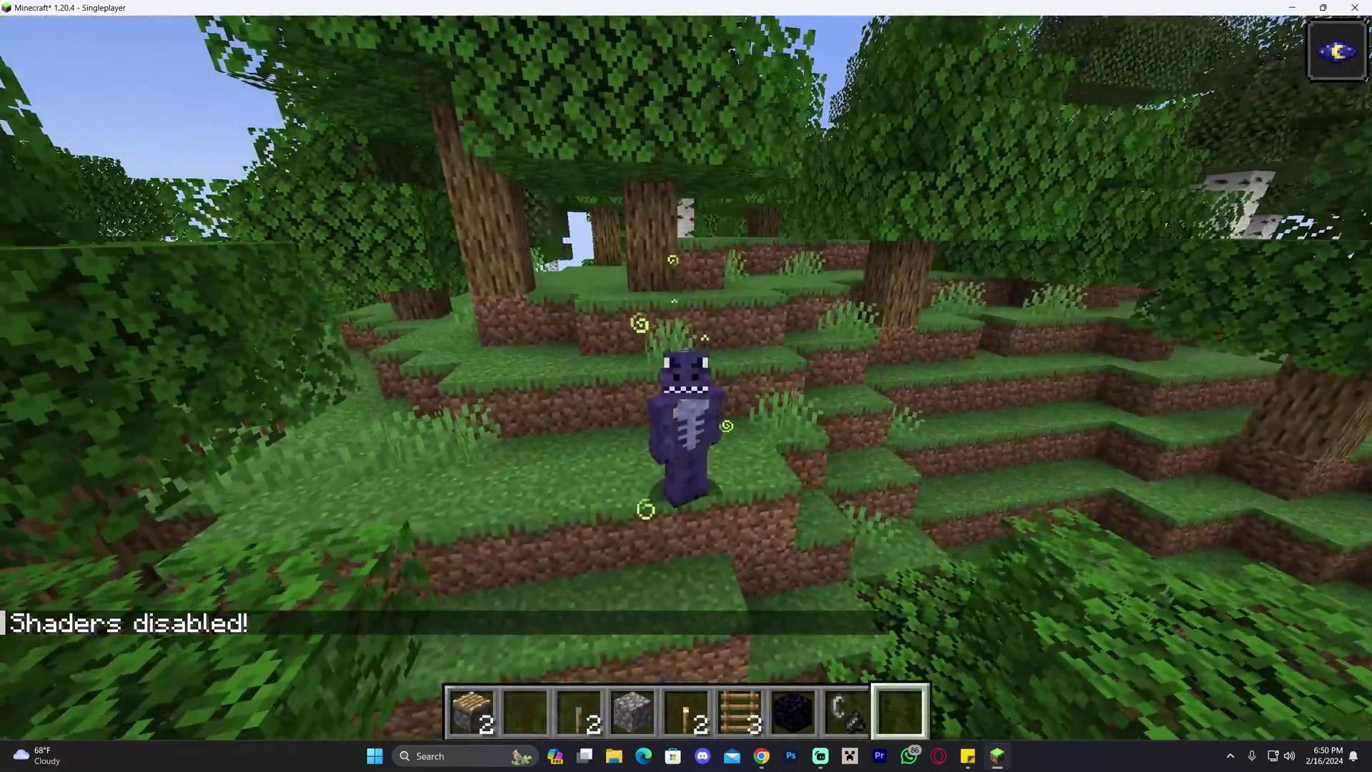
key(F5)
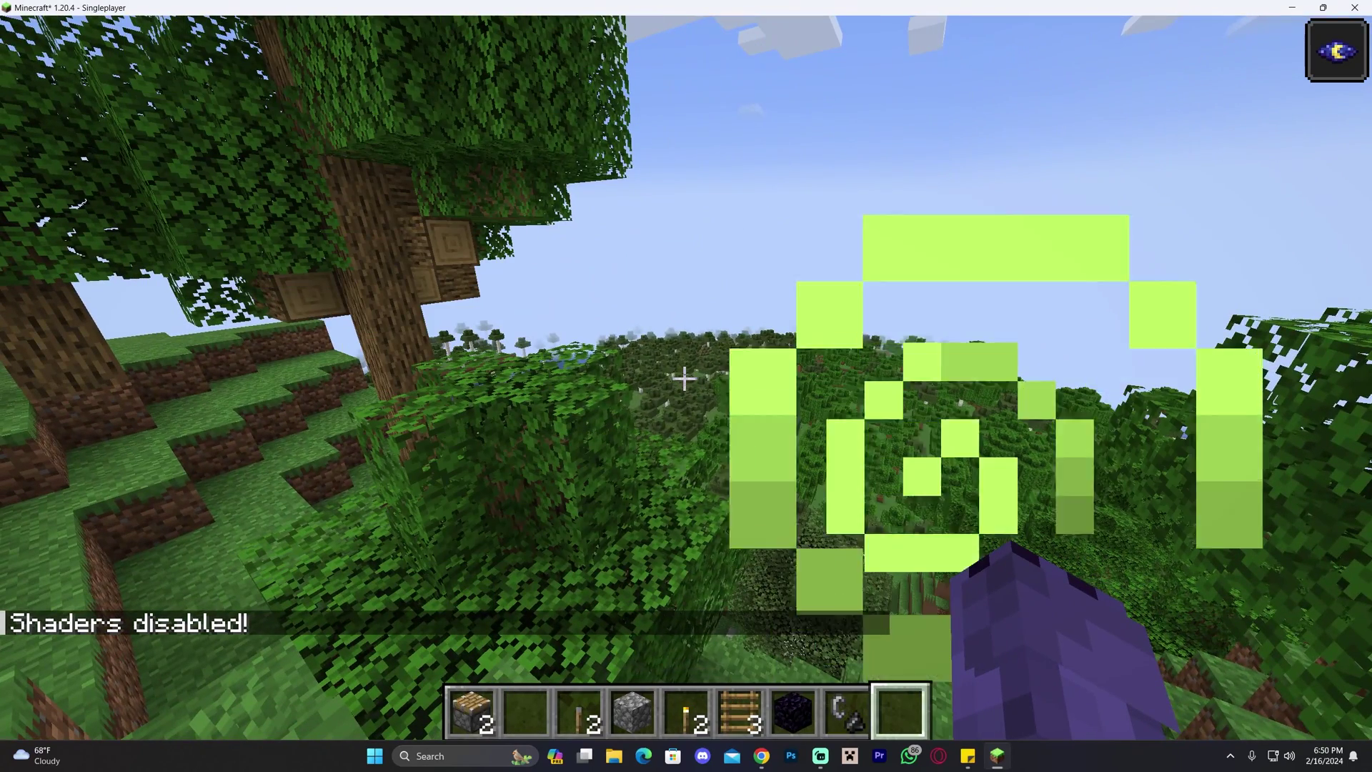
Open the shader pack folder from the Shader Packs screen in the game's video settings.
key(Escape)
click(627, 435)
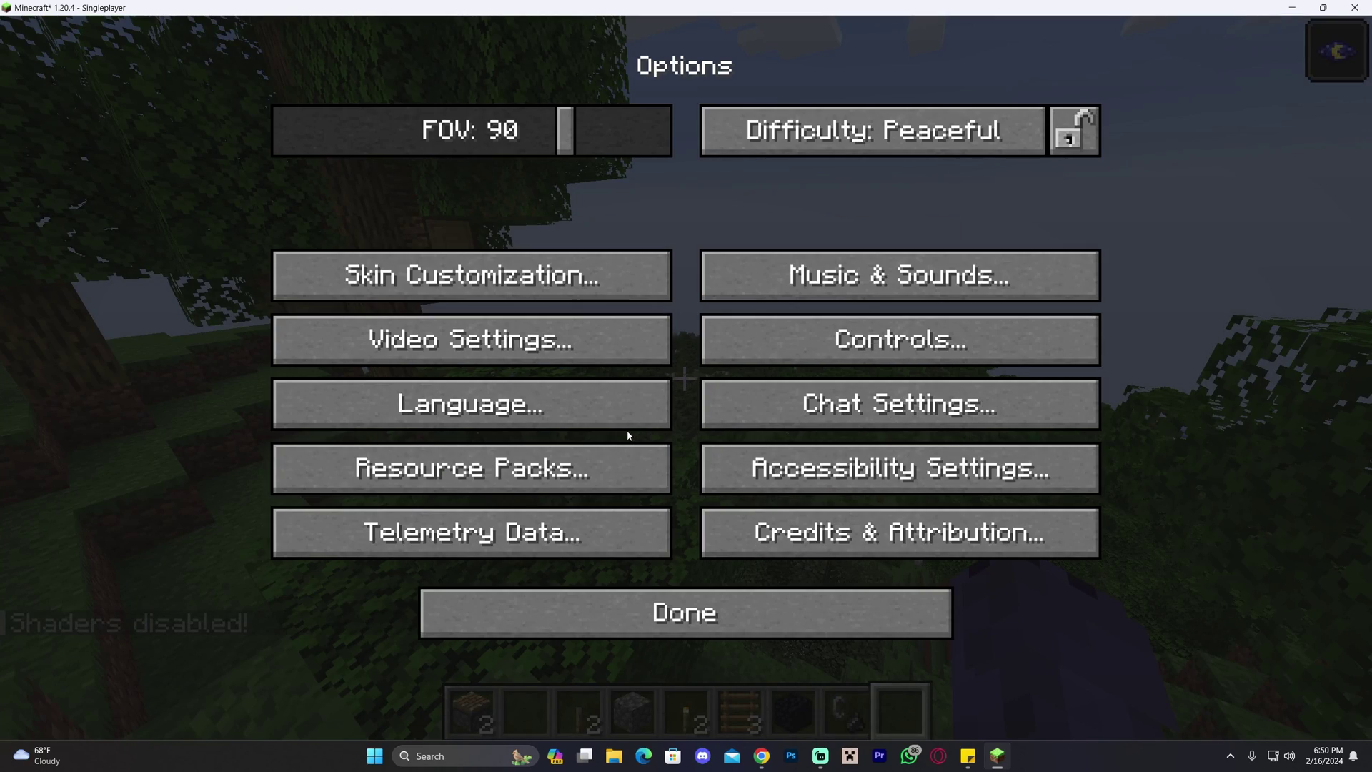
click(607, 342)
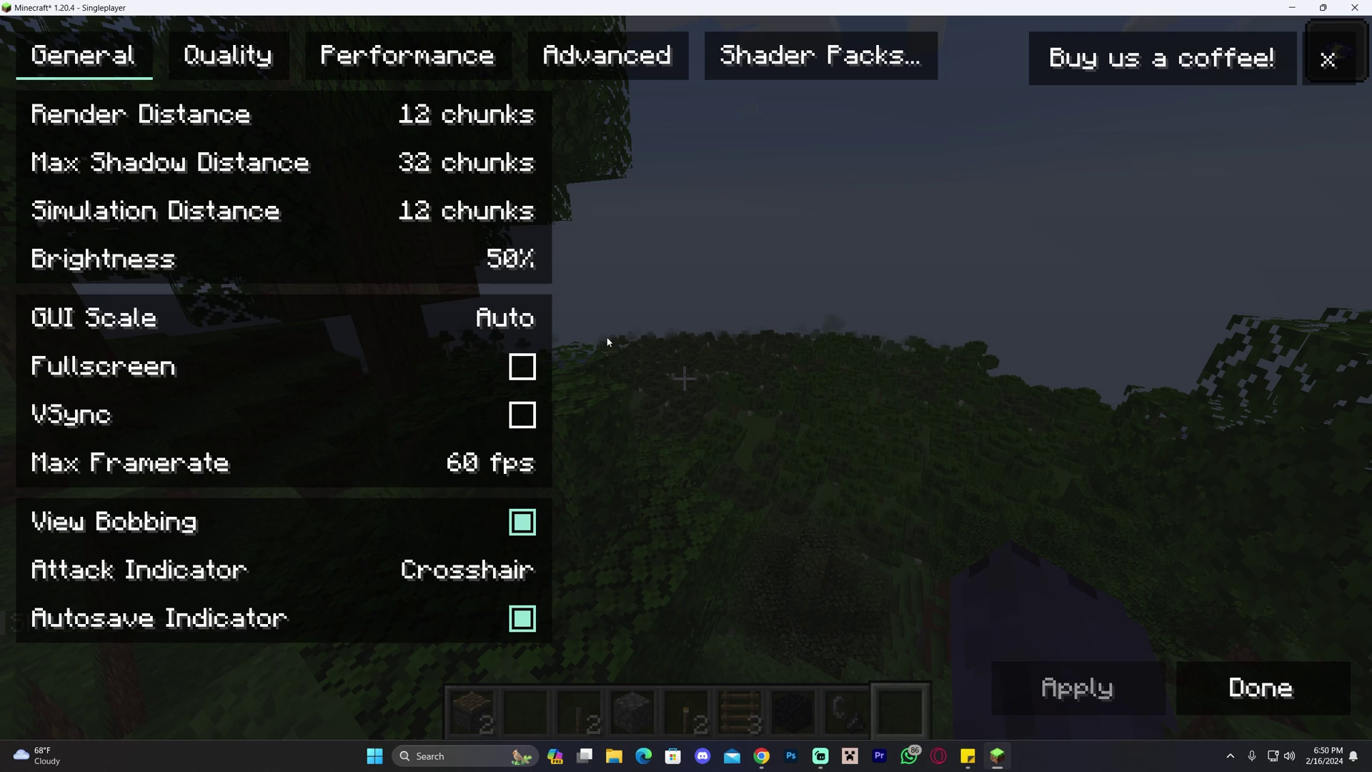
click(812, 57)
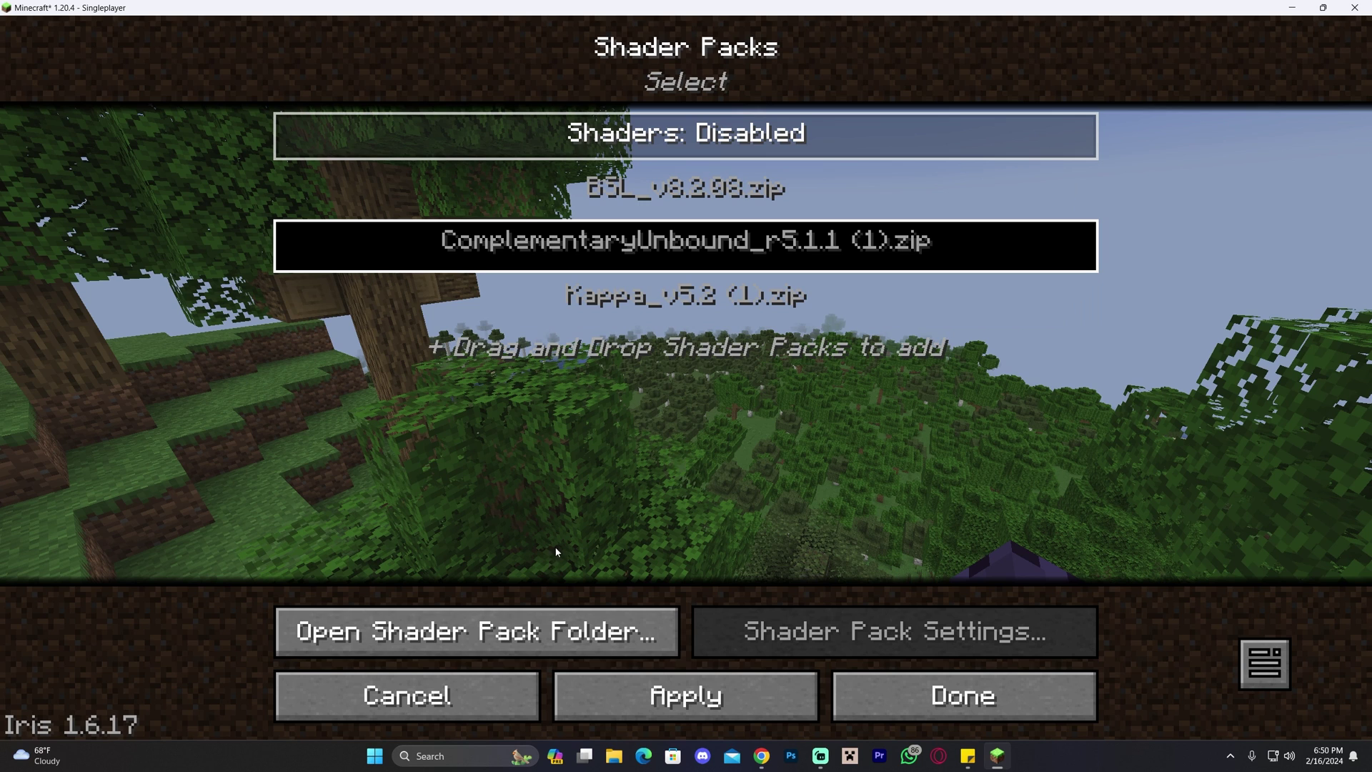
click(458, 638)
Place the shaderpacks window beside the downloaded zip and move ComplementaryUnbound_r5.1.1 (3).zip from the desktop into the folder.
drag(413, 398, 457, 326)
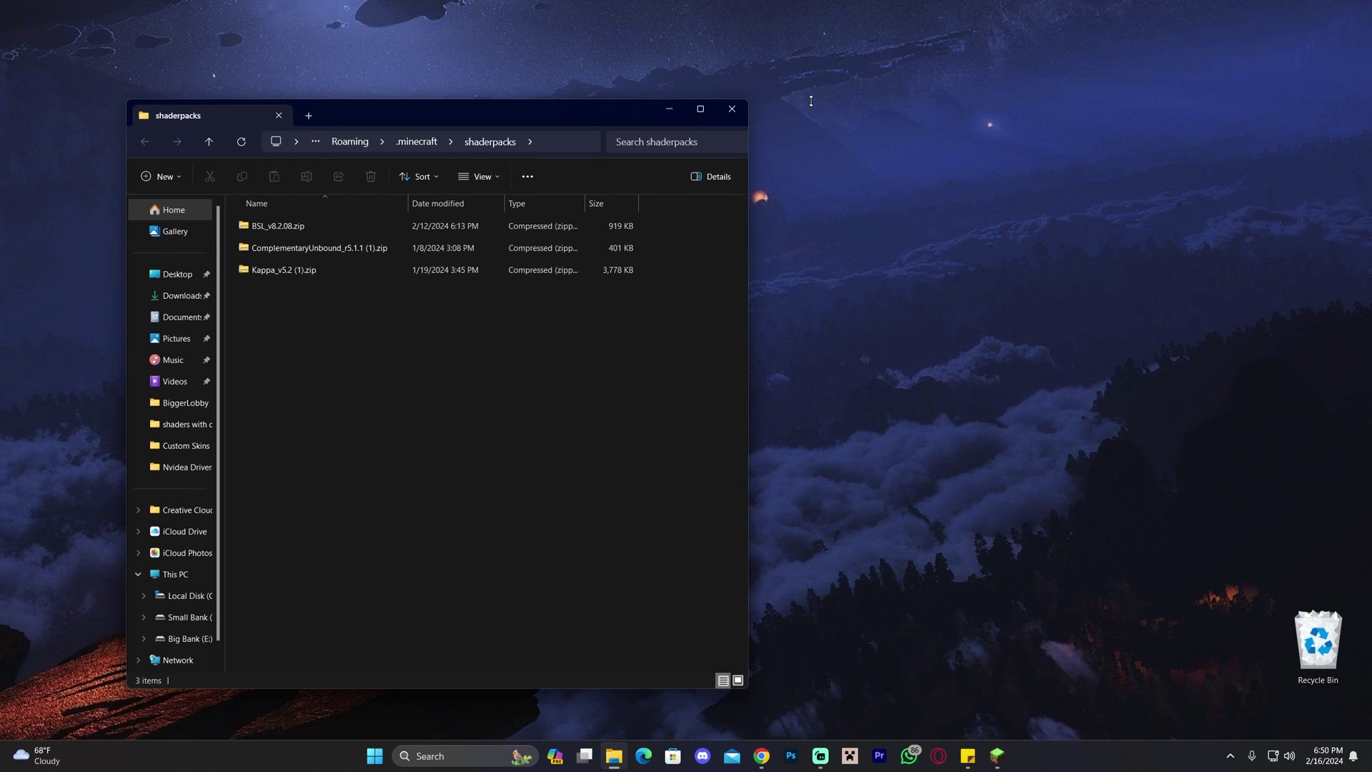
drag(545, 113, 418, 96)
drag(676, 331, 822, 268)
drag(1026, 389, 851, 271)
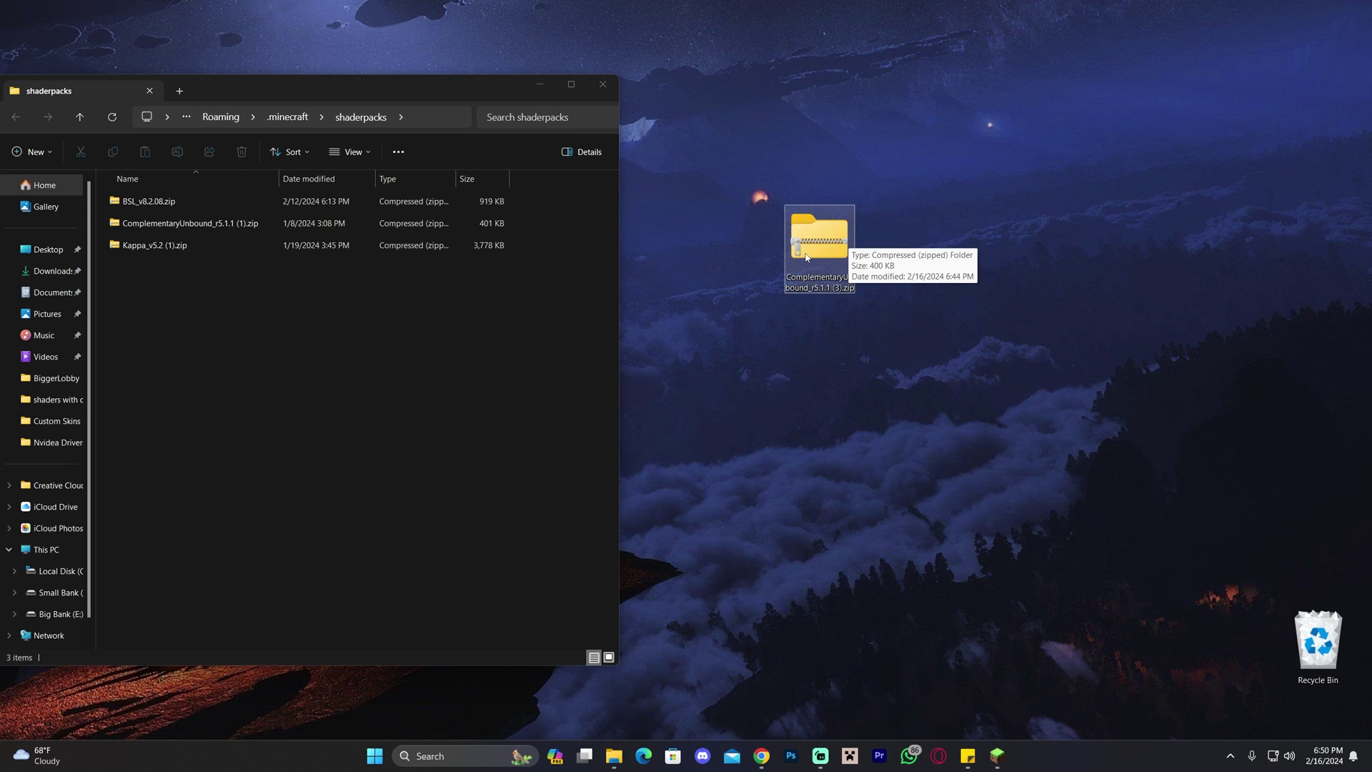
drag(814, 255, 210, 264)
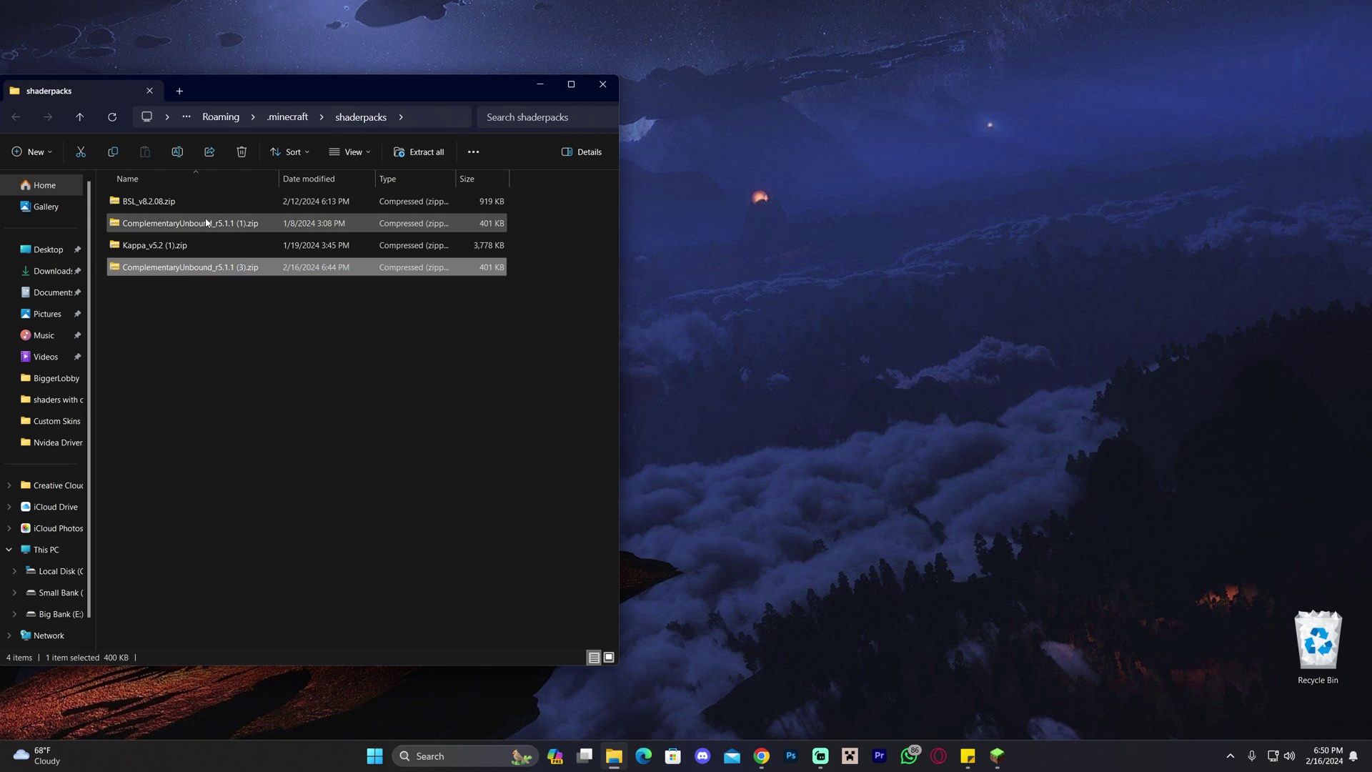
Delete the older ComplementaryUnbound_r5.1.1 (1).zip from the shaderpacks folder, close the folder and switch back to Minecraft.
click(181, 225)
key(Delete)
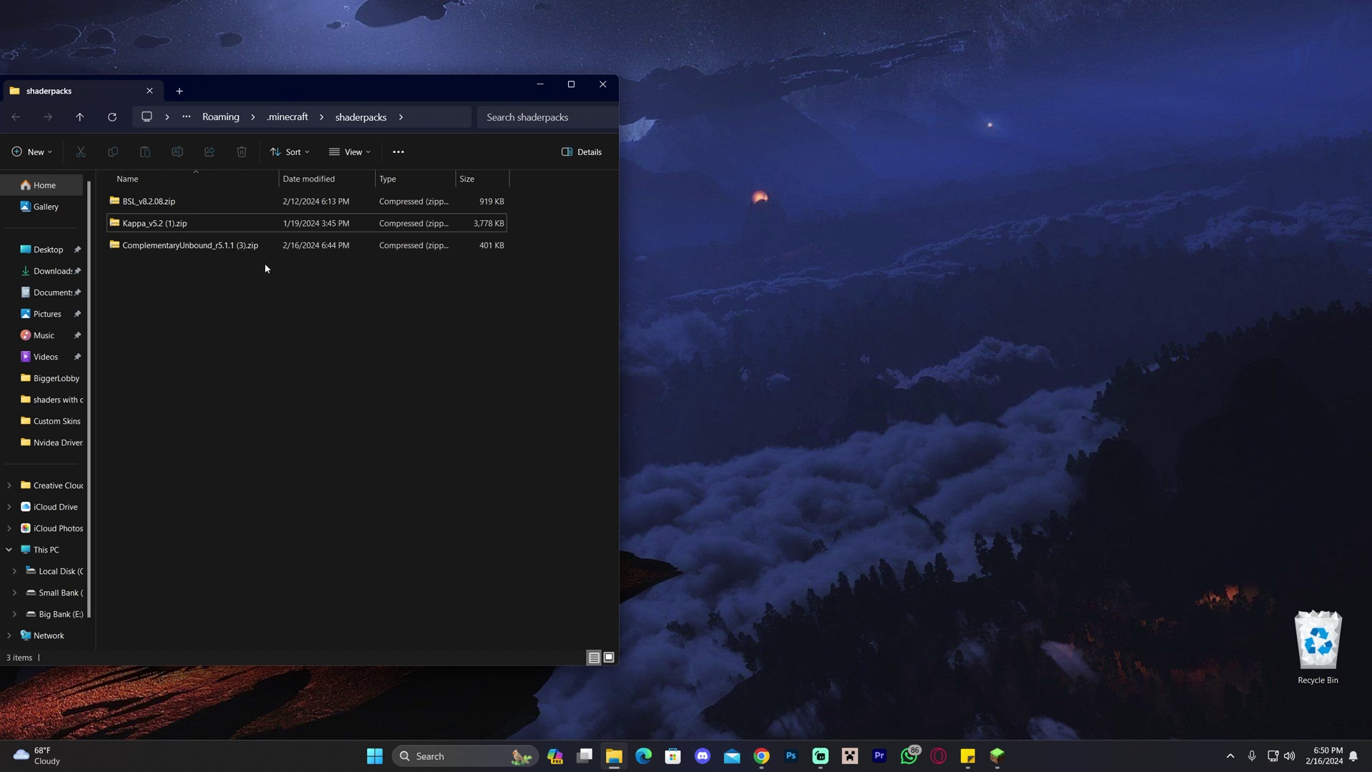
drag(306, 290, 247, 254)
click(603, 83)
click(997, 756)
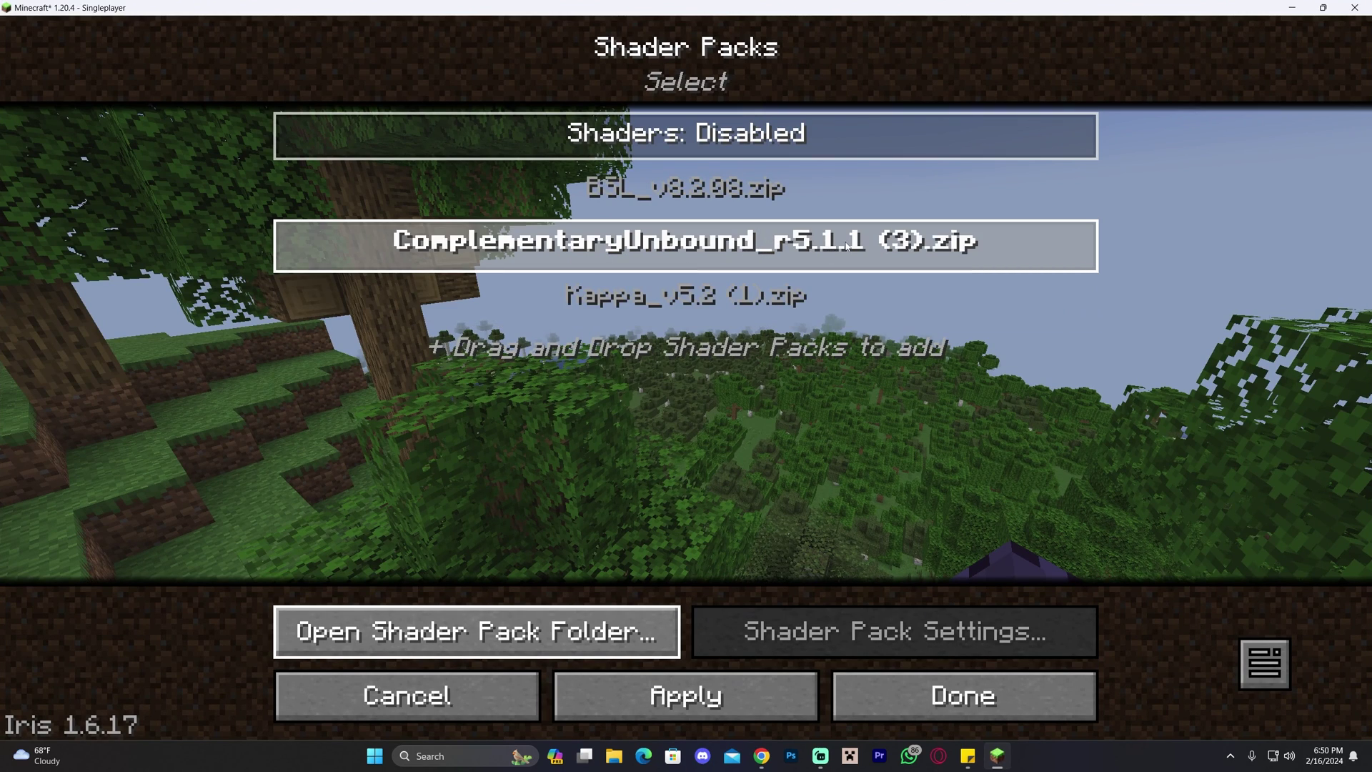
Apply the ComplementaryUnbound_r5.1.1 (3).zip shader pack and return to the world.
click(660, 253)
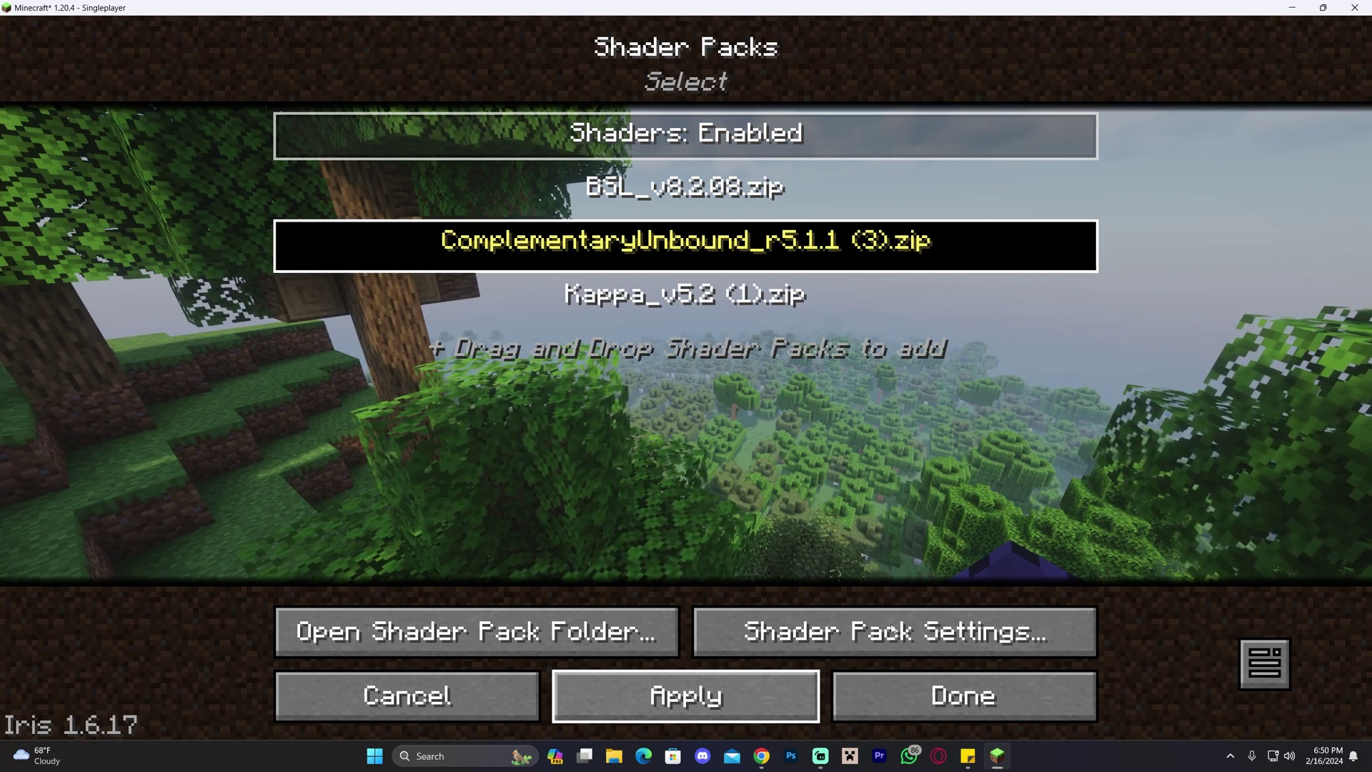
click(897, 692)
click(1229, 690)
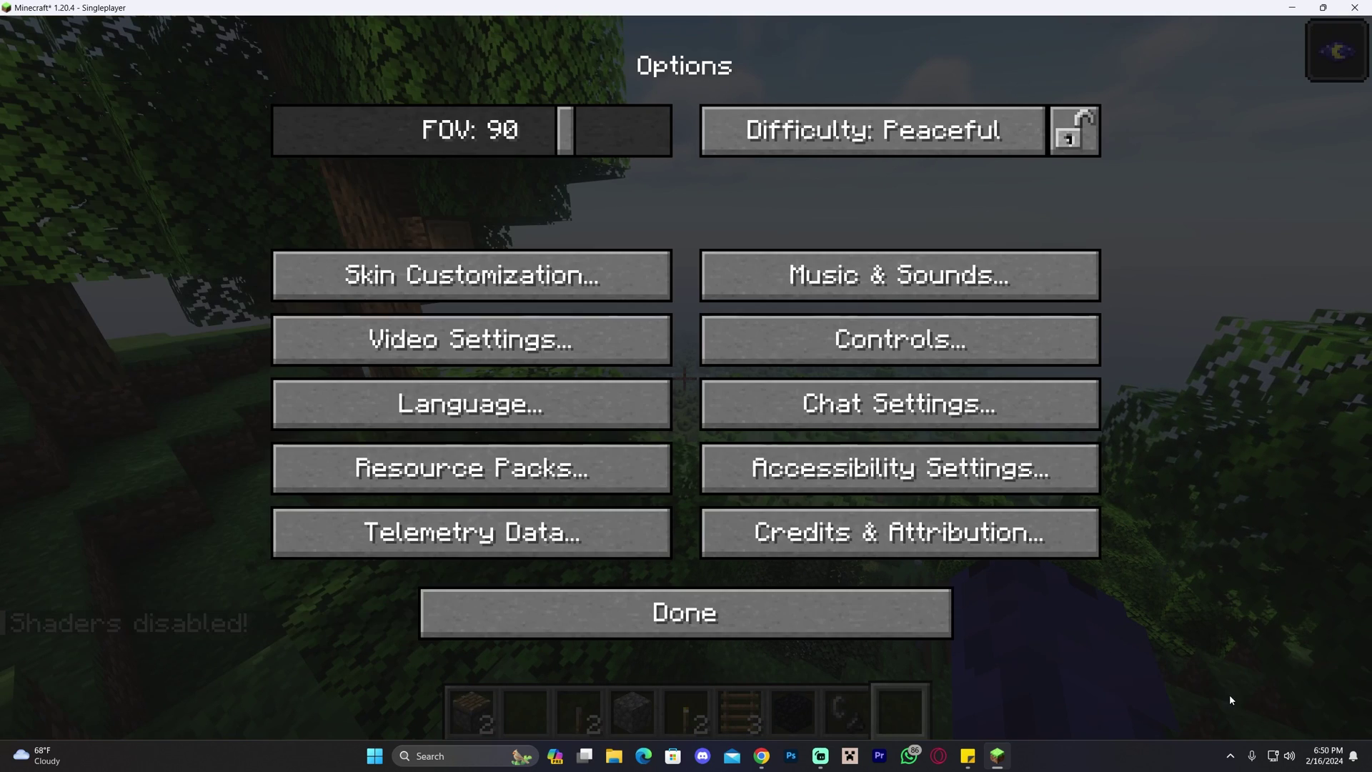
click(897, 615)
click(822, 242)
Walk down the hillside to the Nether portal to examine the shader's look on the landscape.
key(w)
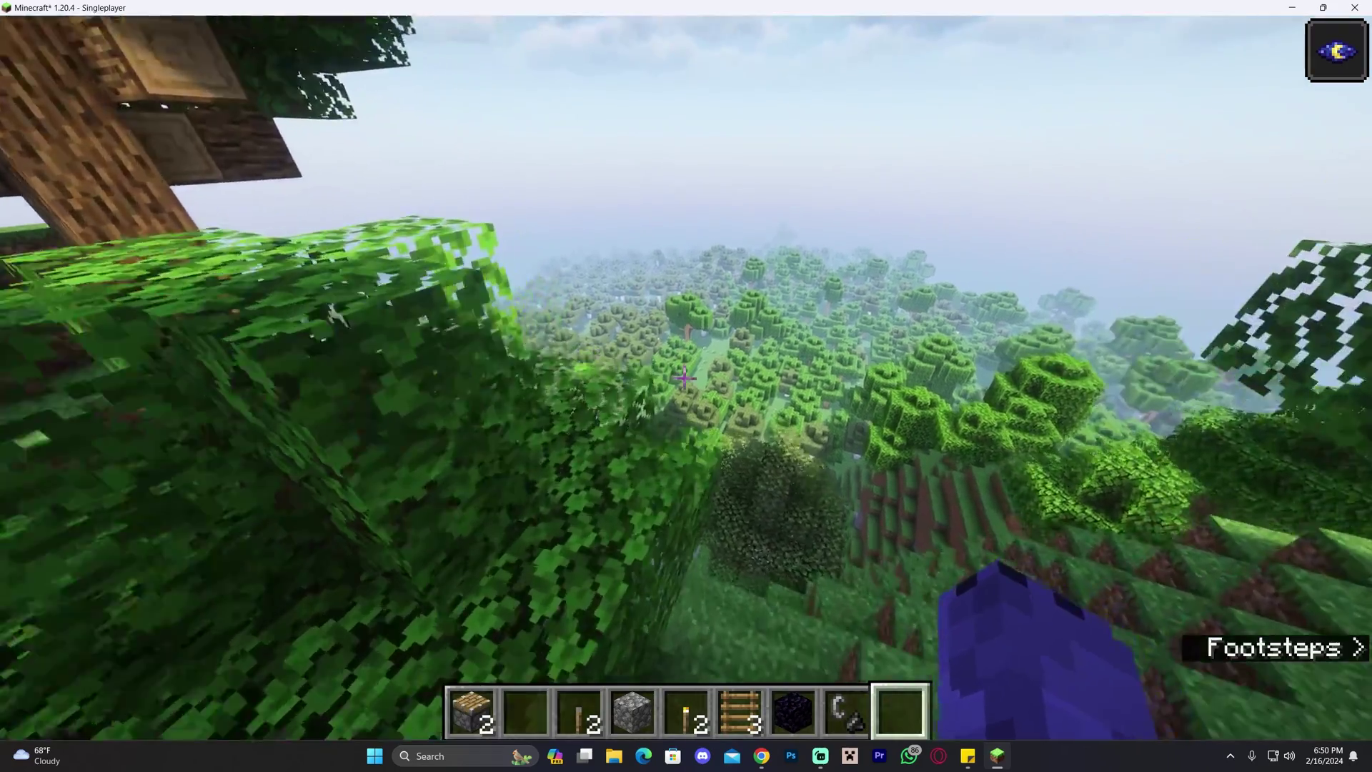
key(w)
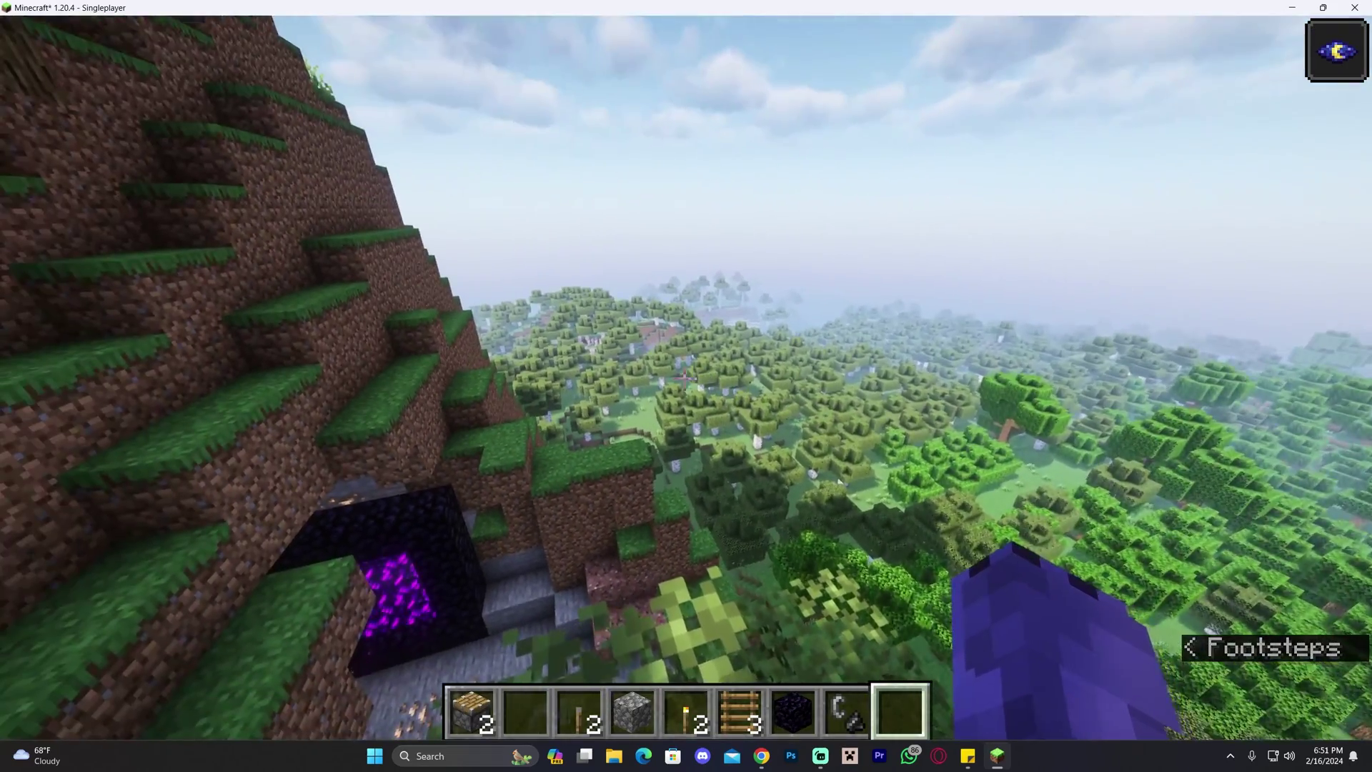
key(w)
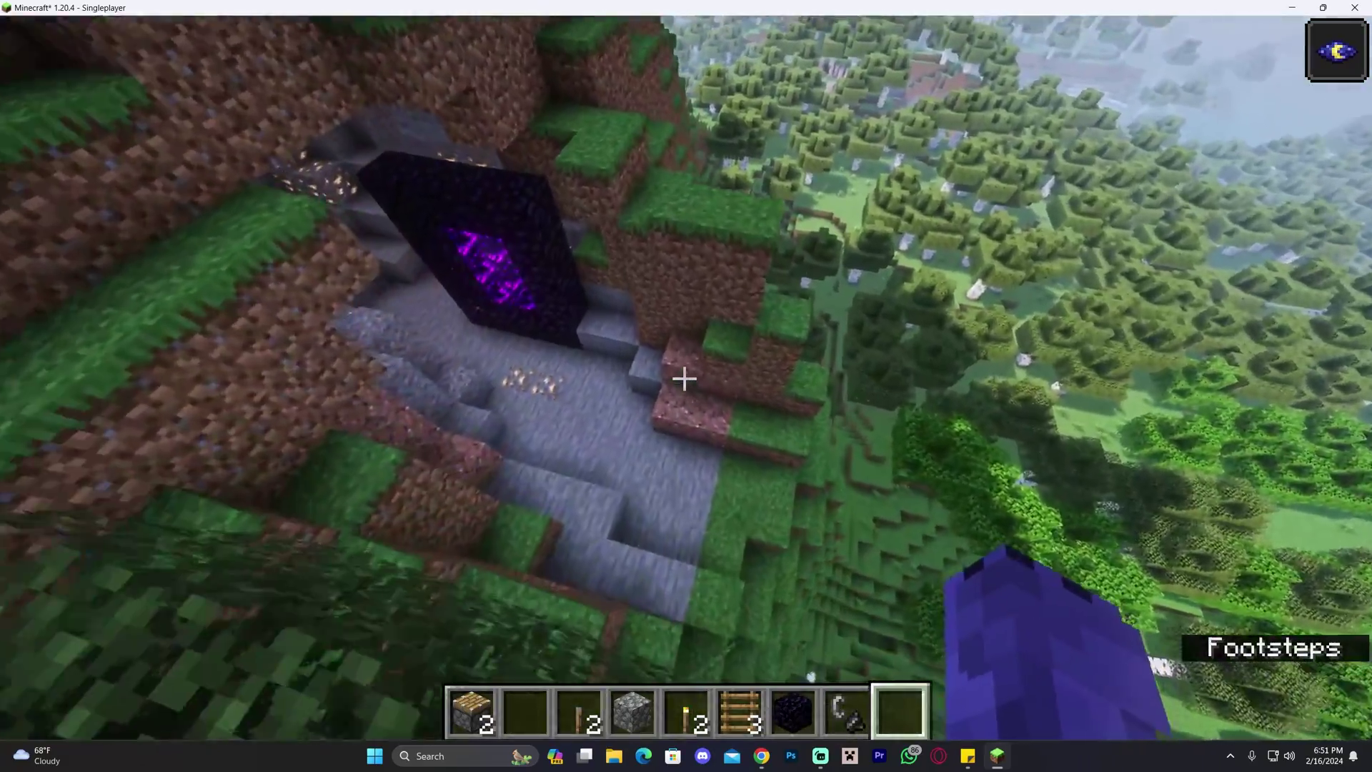
key(w)
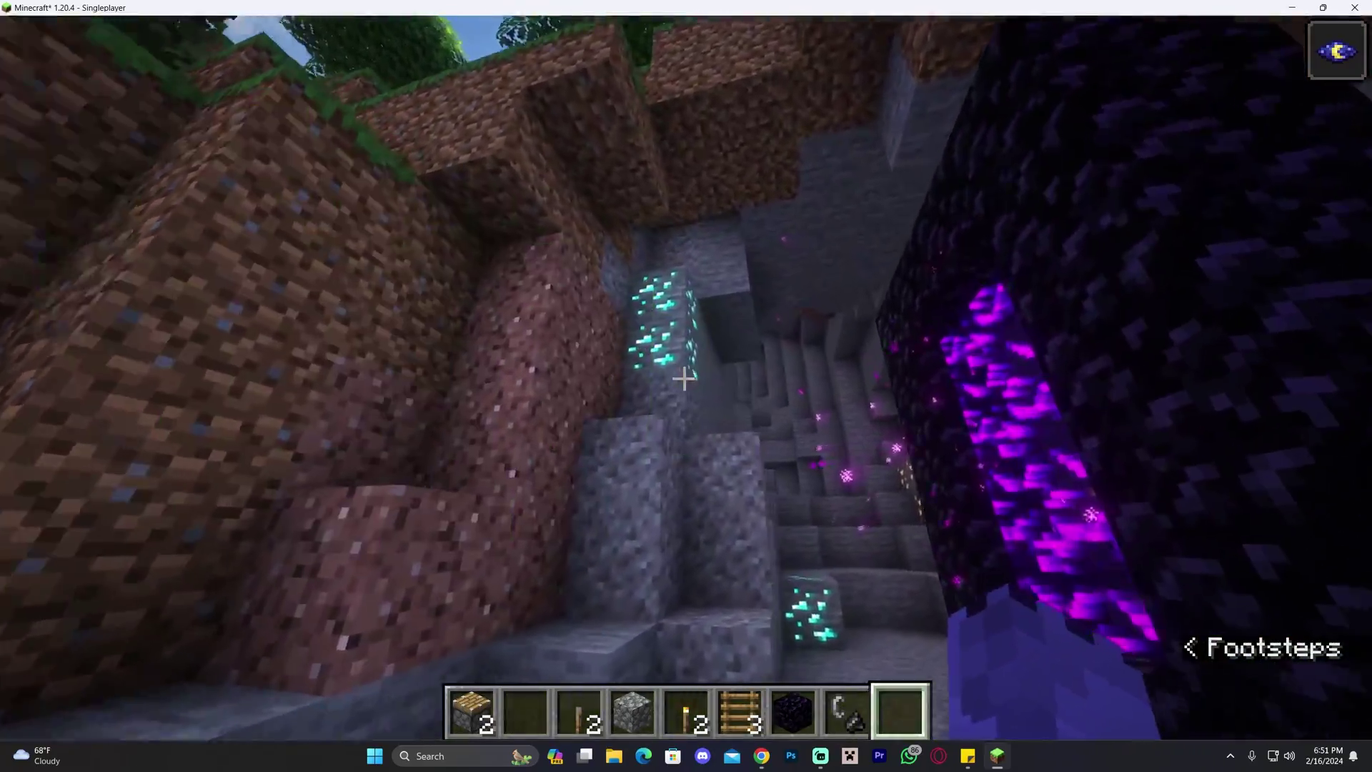